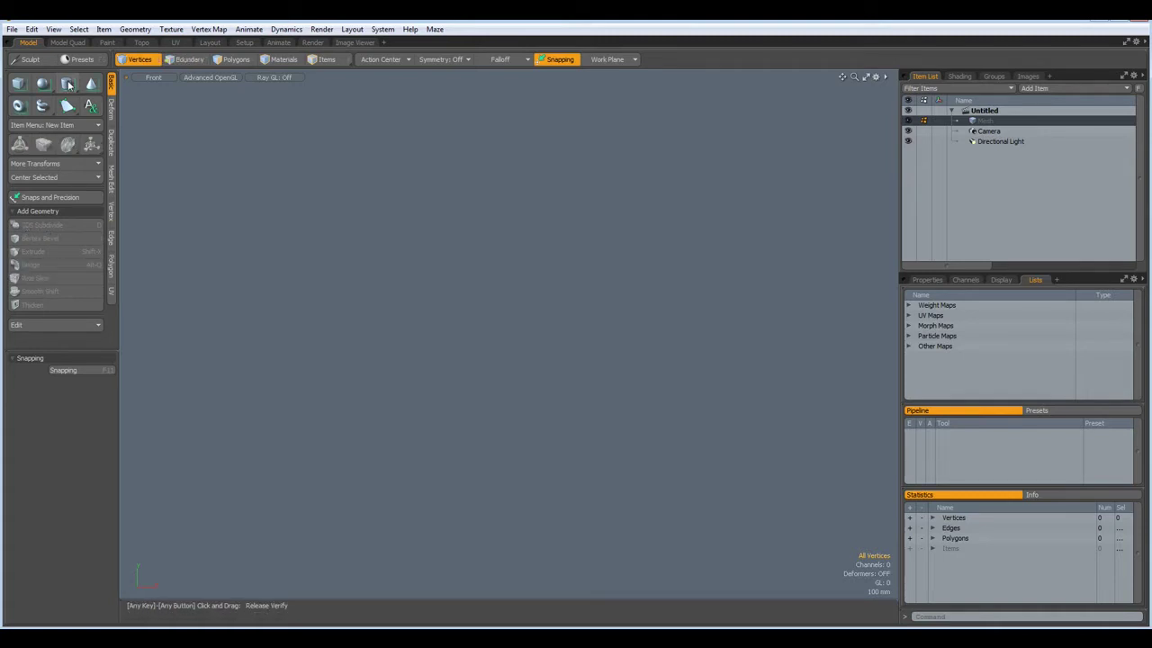
Create a unit cylinder and scale it down along Y to roughly three quarters of its height
left_click(67, 84)
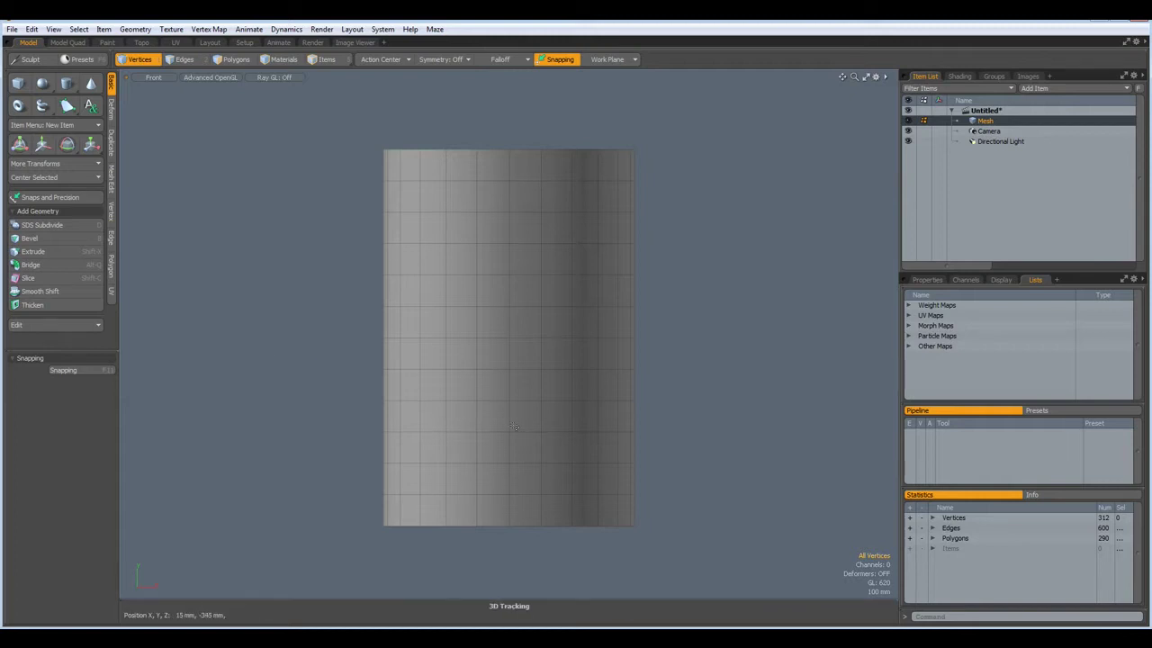
key("r")
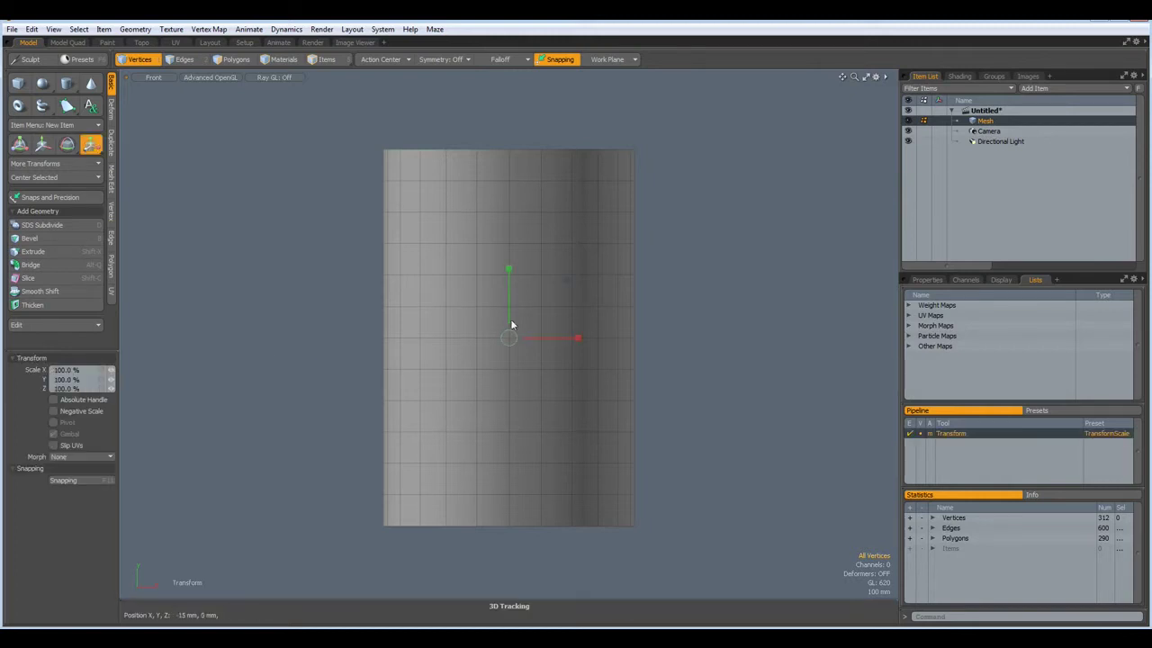
left_click_drag(509, 268, 509, 288)
key("space")
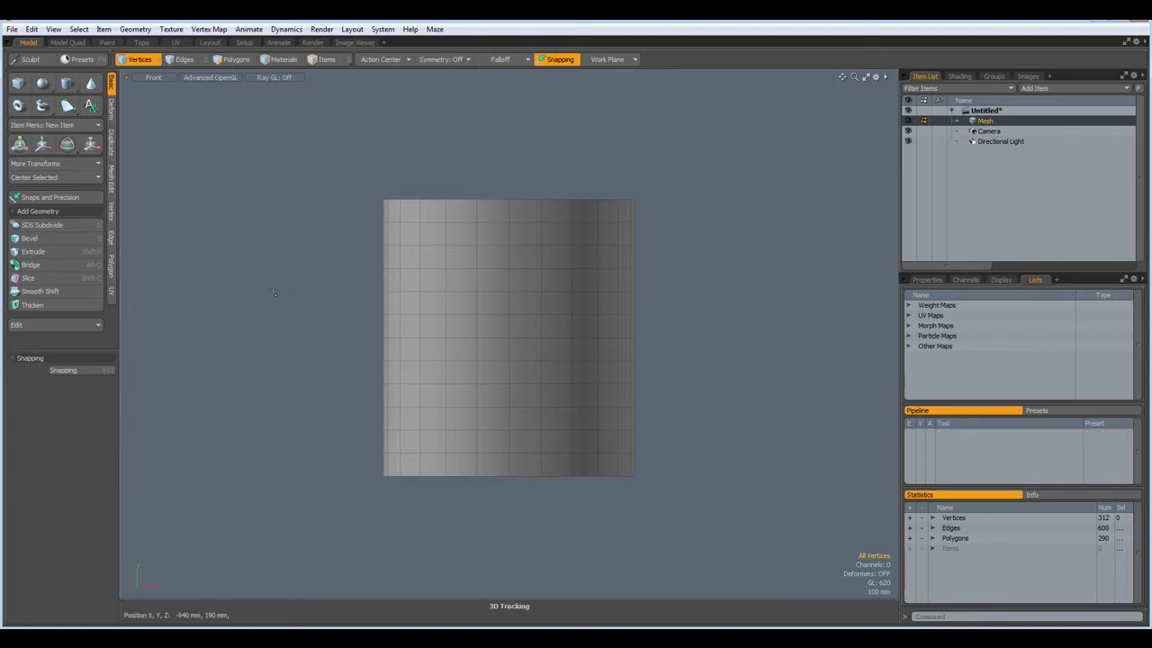
Add a vertical linear falloff to the cylinder with Start Y 0 mm, End Y about 560 mm at the top and End Z 0 mm
left_click(501, 60)
left_click(494, 70)
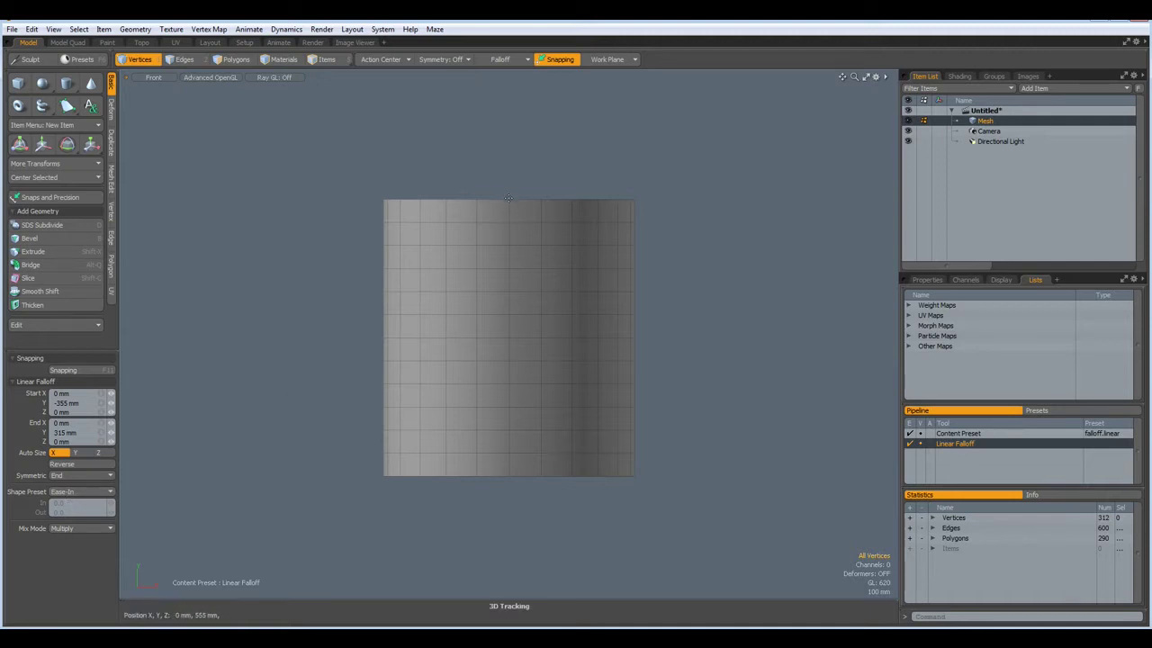
left_click_drag(508, 197, 509, 468)
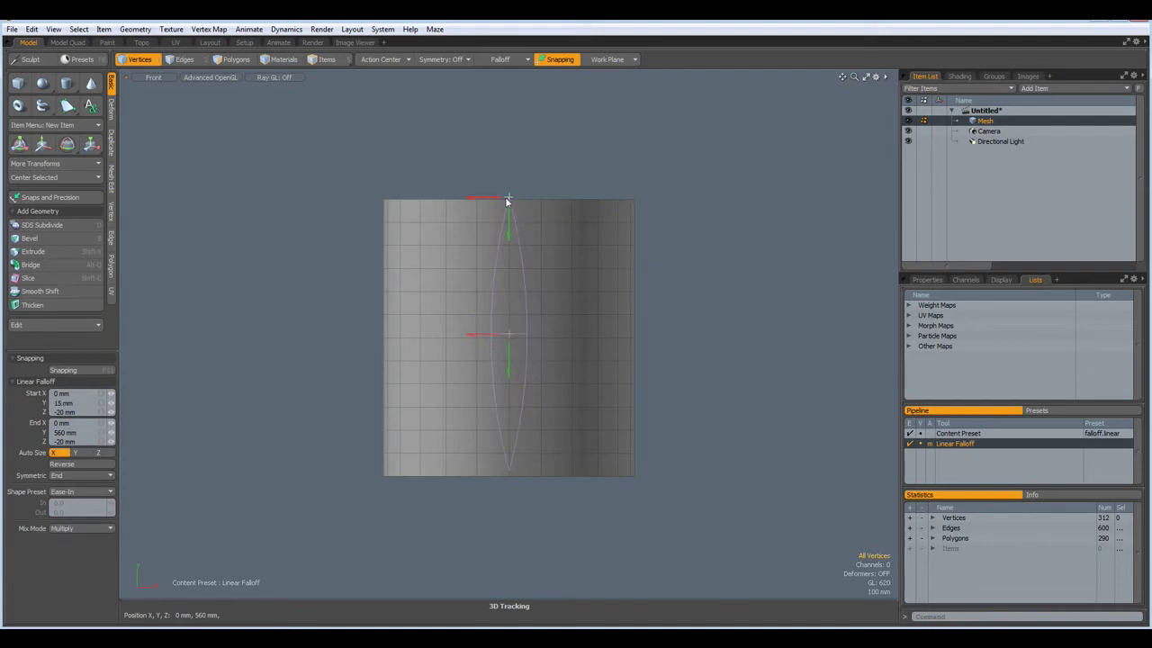
left_click(86, 405)
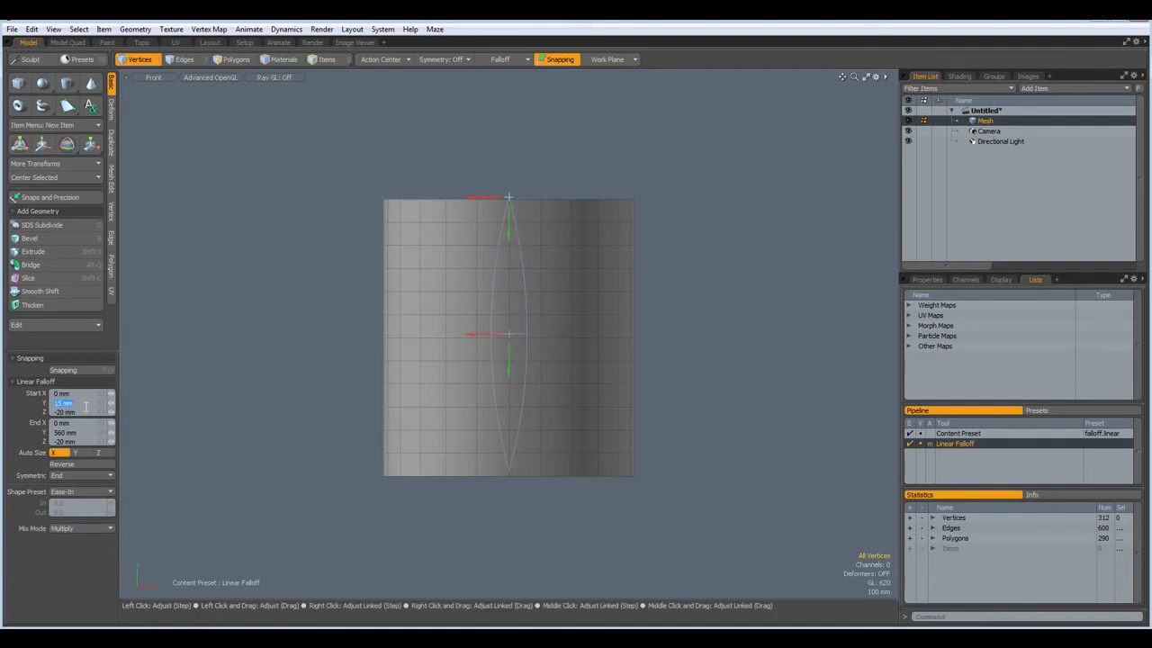
type("0")
key("Return")
left_click(84, 441)
type("0")
key("Return")
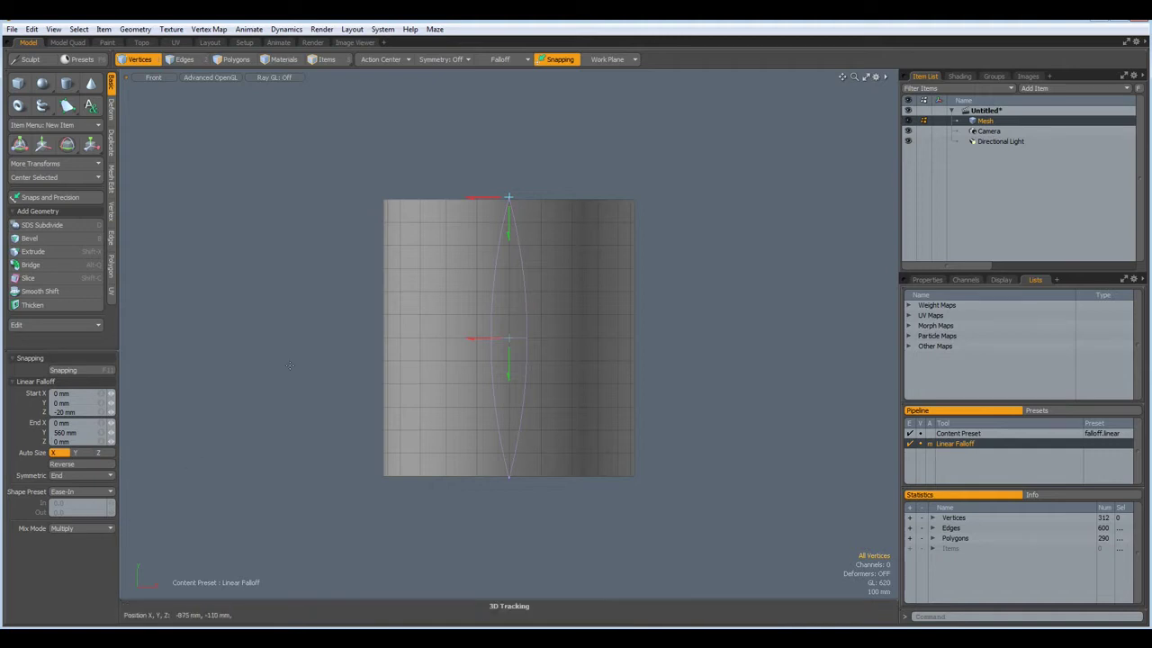
Scale the cylinder uniformly to about 53.5% through the falloff, shifting the falloff's Start Y to about -325 mm and End Y to about 395 mm
key("r")
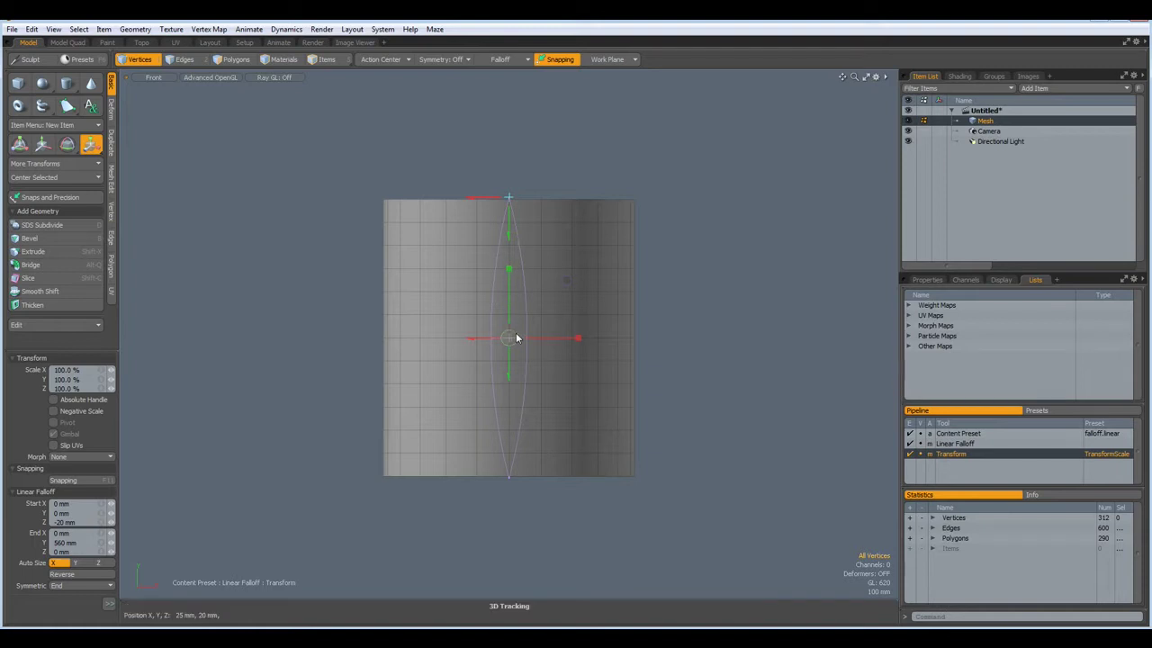
left_click_drag(517, 339, 406, 338)
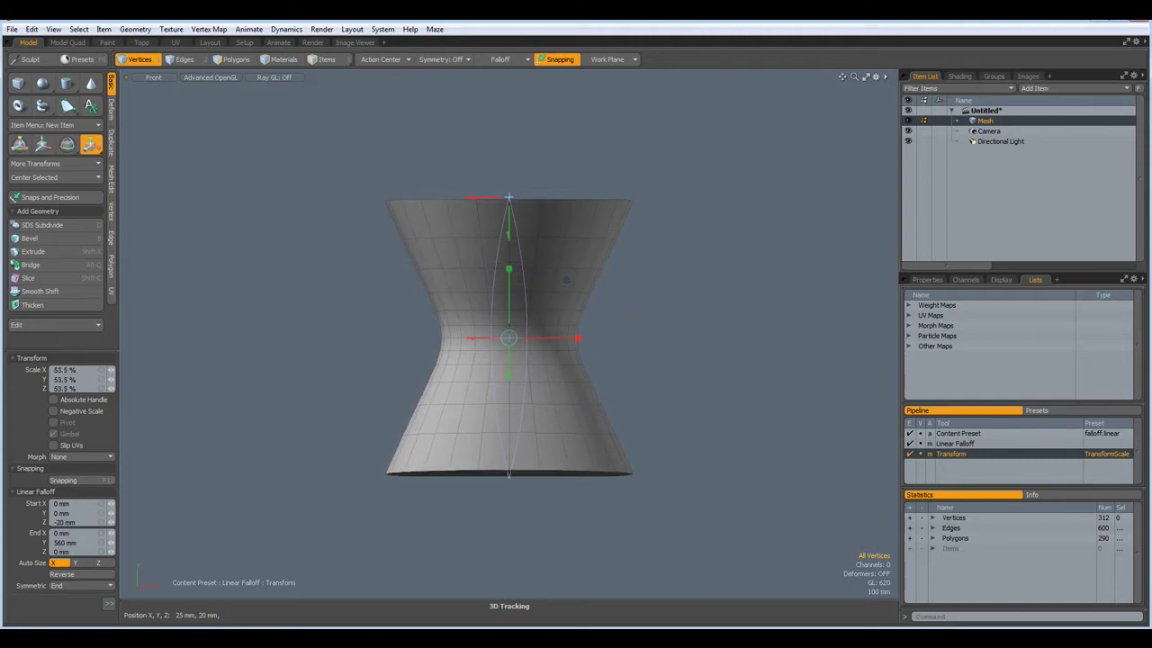
left_click_drag(509, 369, 509, 454)
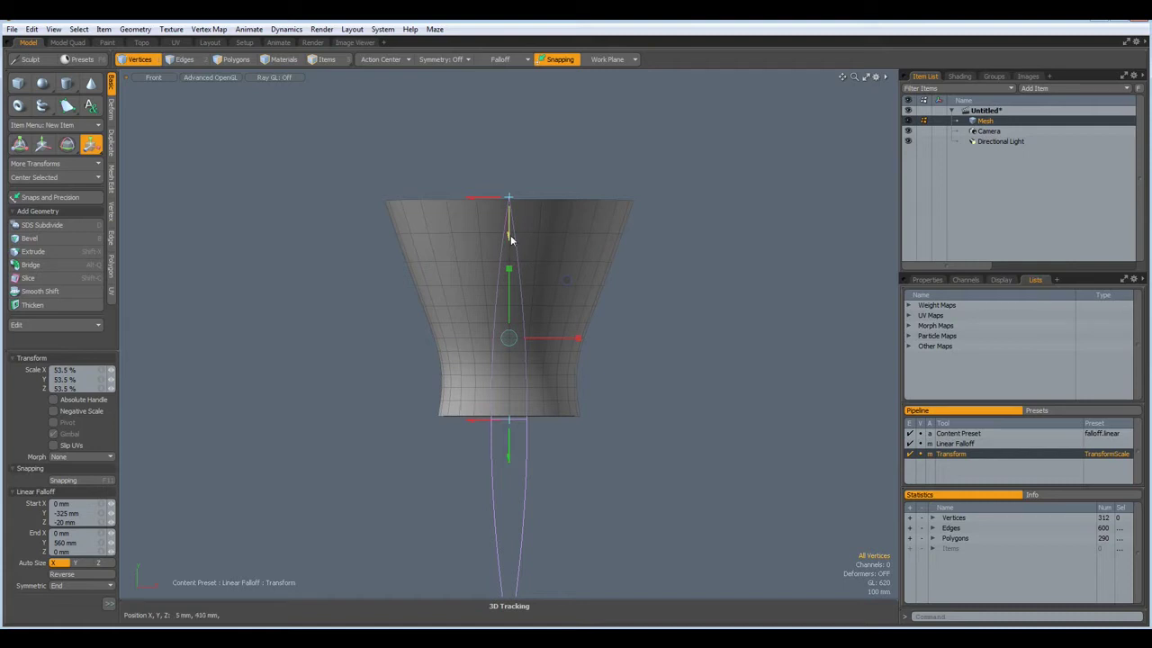
mouse_move(510, 239)
left_mouse_down()
mouse_move(509, 274)
mouse_move(508, 239)
left_mouse_up()
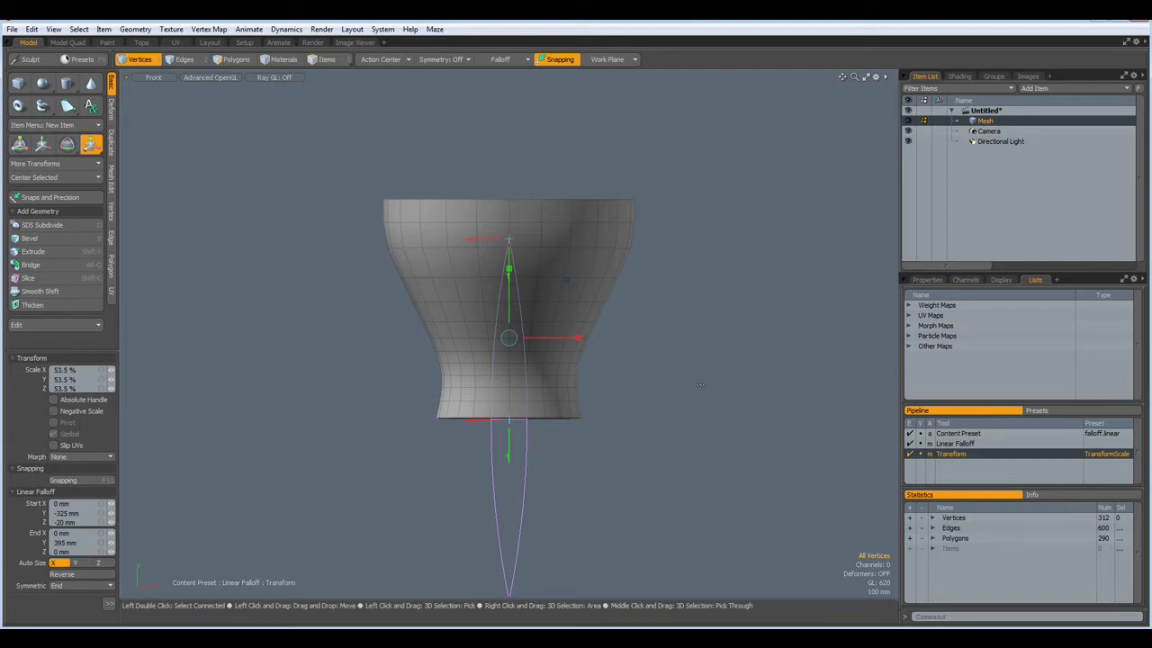
key("space")
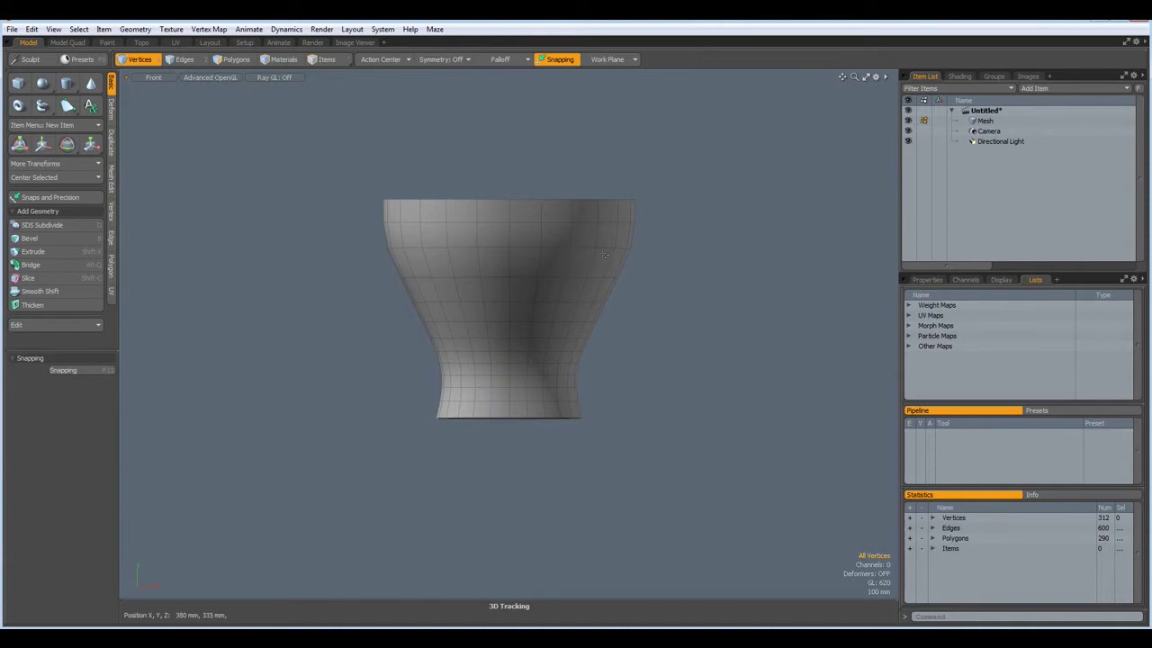
Remove every other horizontal edge loop from the tapered body, beginning with the first loop below the rim
key("2")
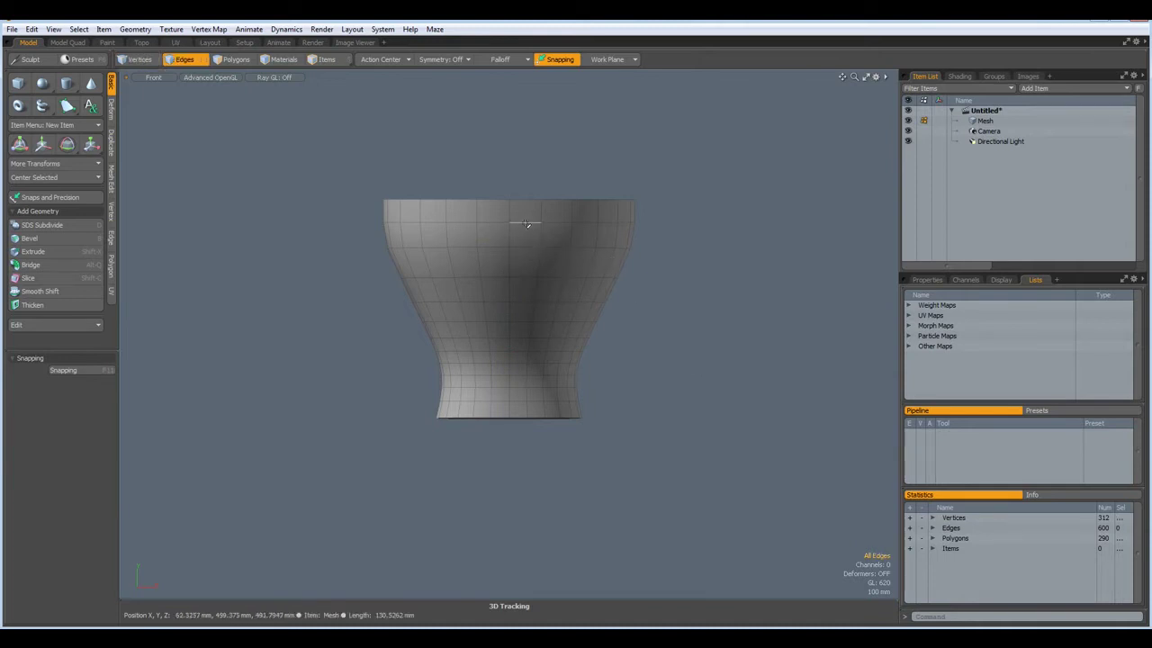
left_click(527, 225)
left_click(523, 277, "shift")
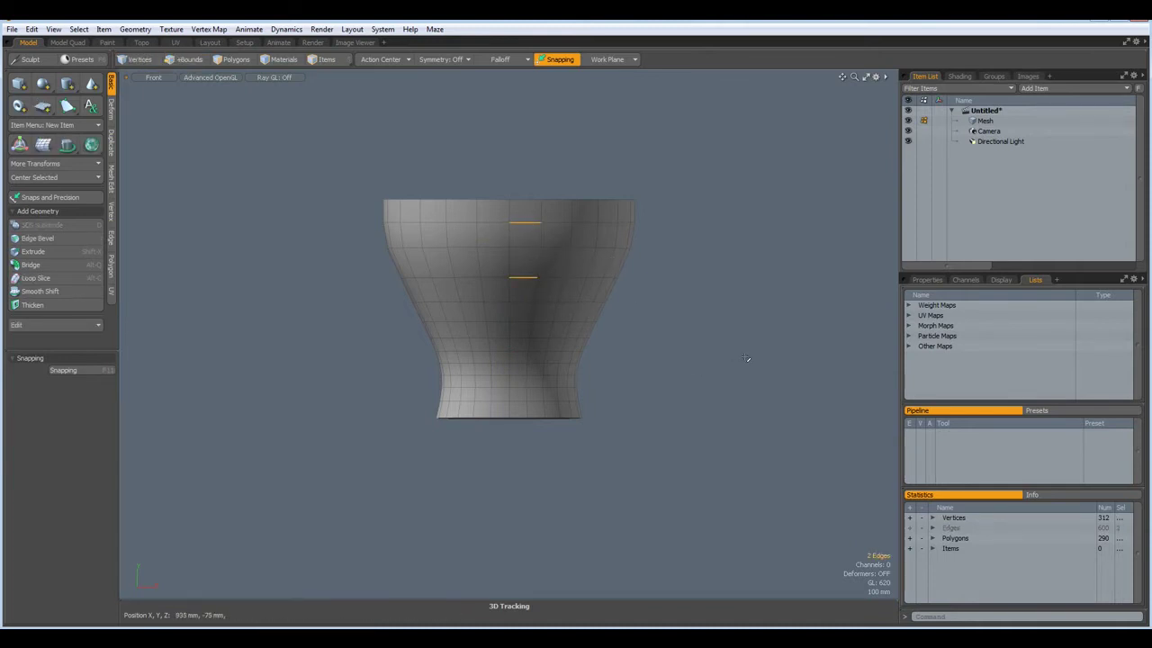
key("Up")
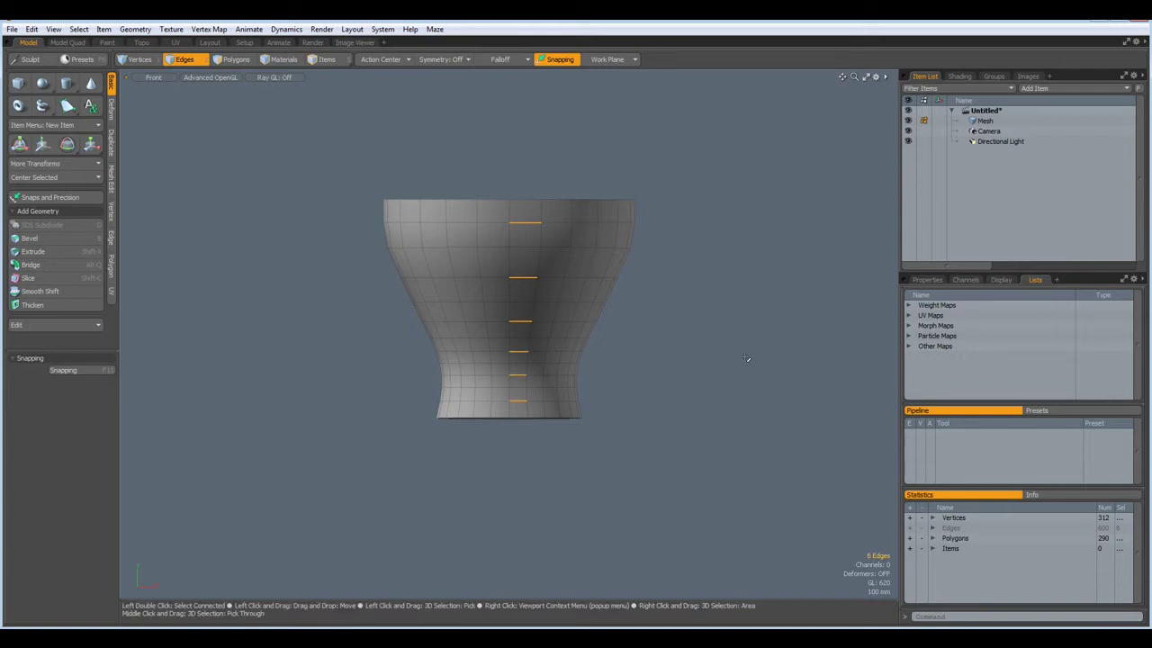
key("l")
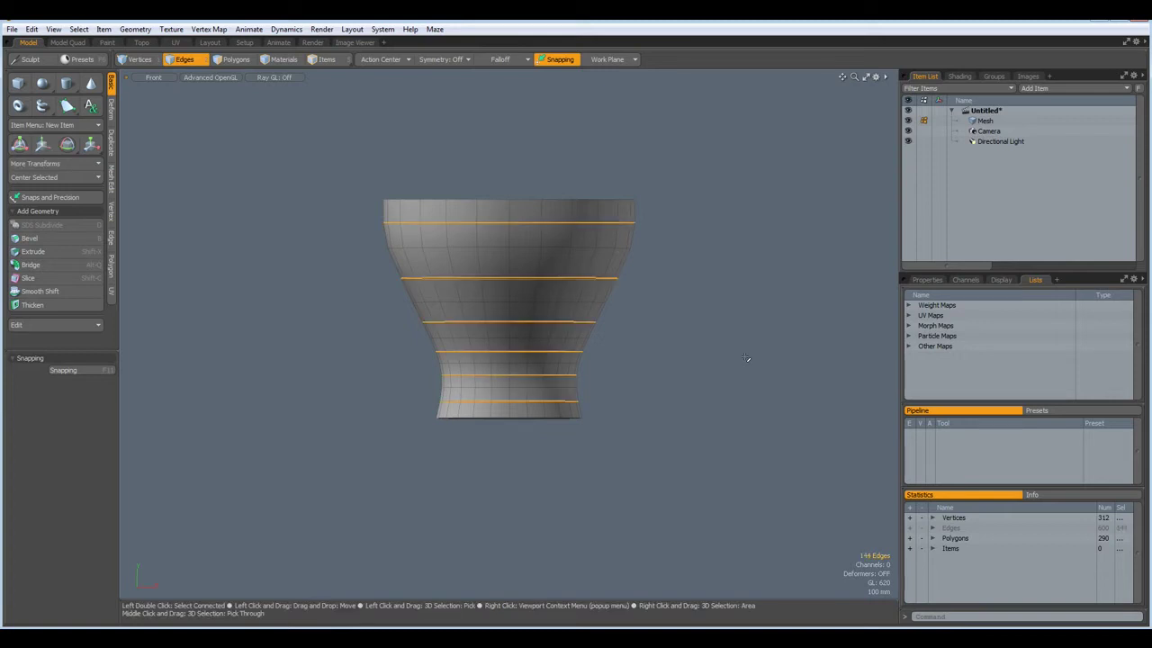
key("Delete")
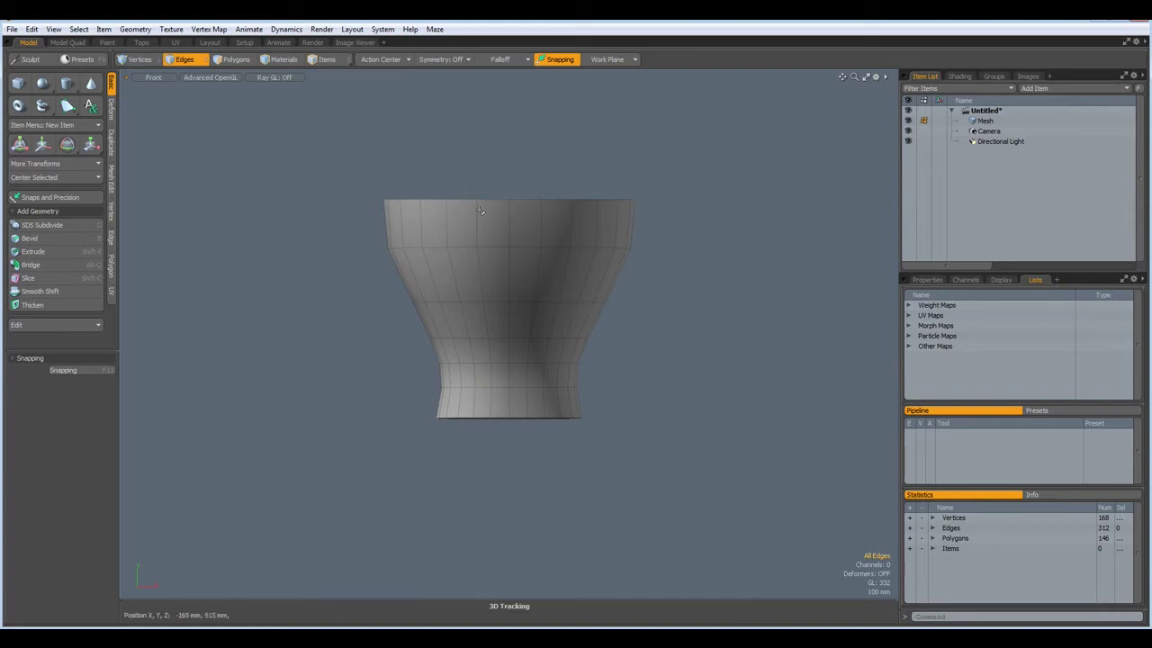
In the Perspective view, create a curve through seven vertices, one per ring, running diagonally down the body from rim to base
left_click(509, 220)
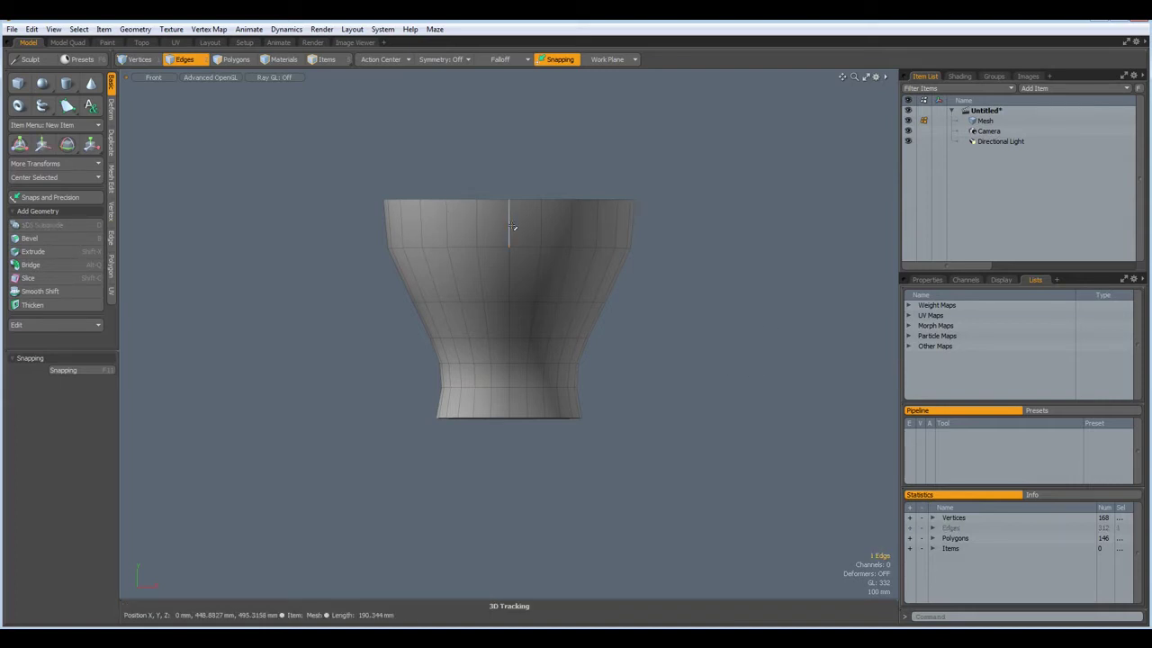
key("ctrl+space")
left_click(826, 329)
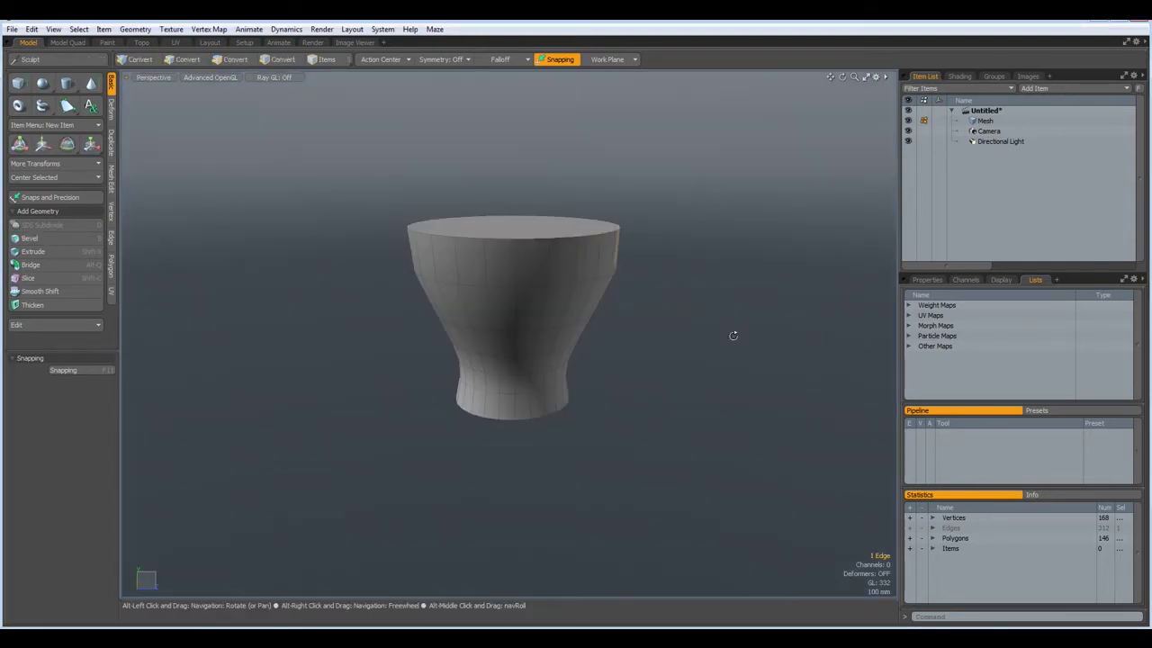
left_click_drag(732, 334, 590, 345, "alt")
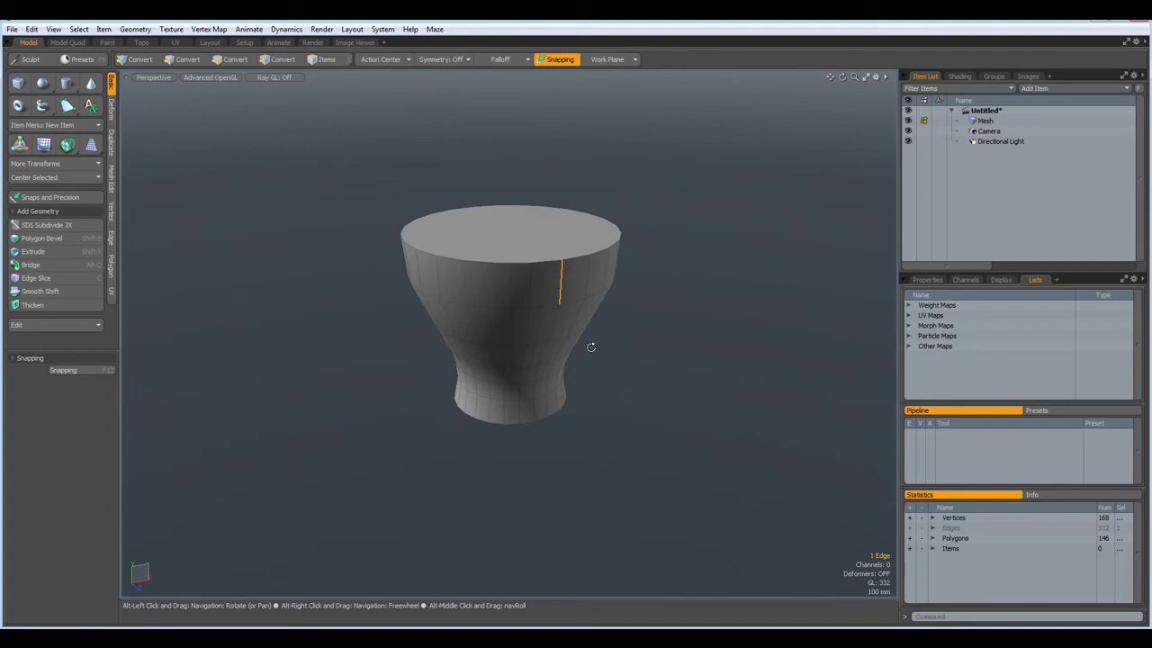
key("1")
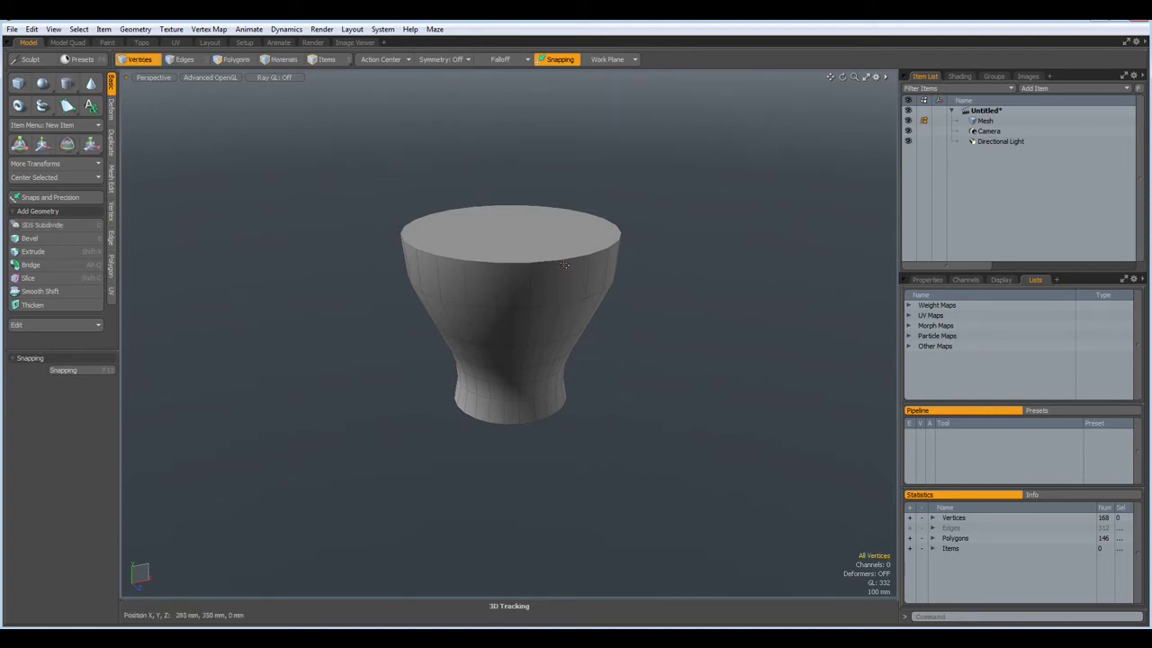
left_click(560, 263)
left_click(529, 308, "shift")
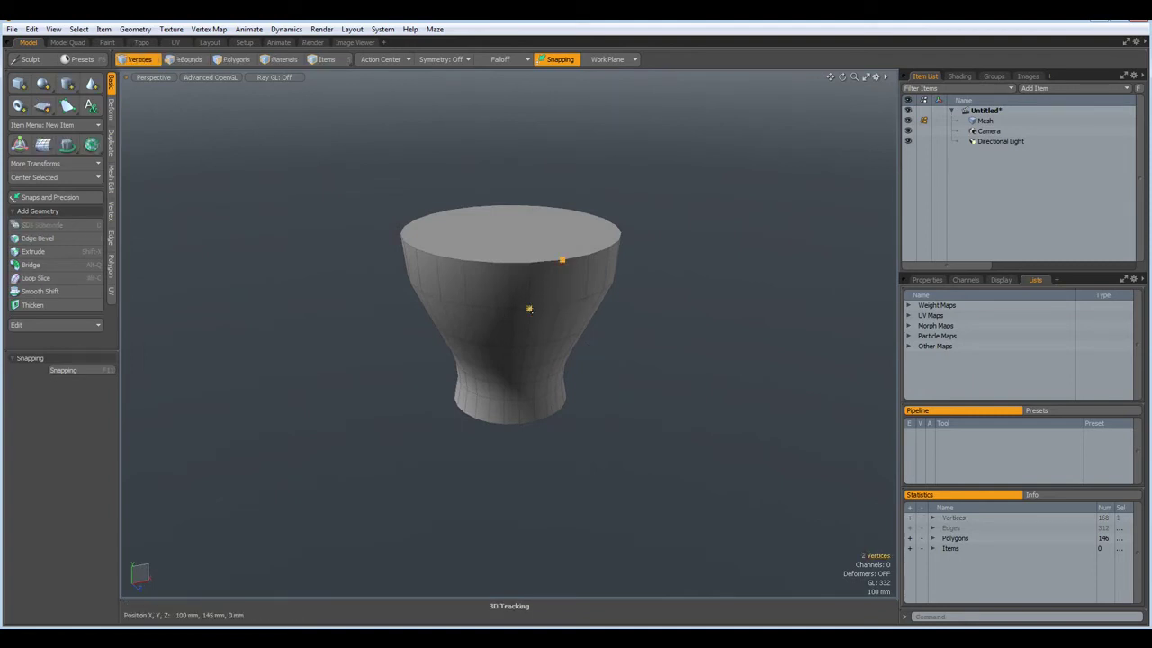
left_click(501, 346, "shift")
left_click(484, 366, "shift")
left_click(475, 378, "shift")
left_click(477, 395, "shift")
left_click(474, 418, "shift")
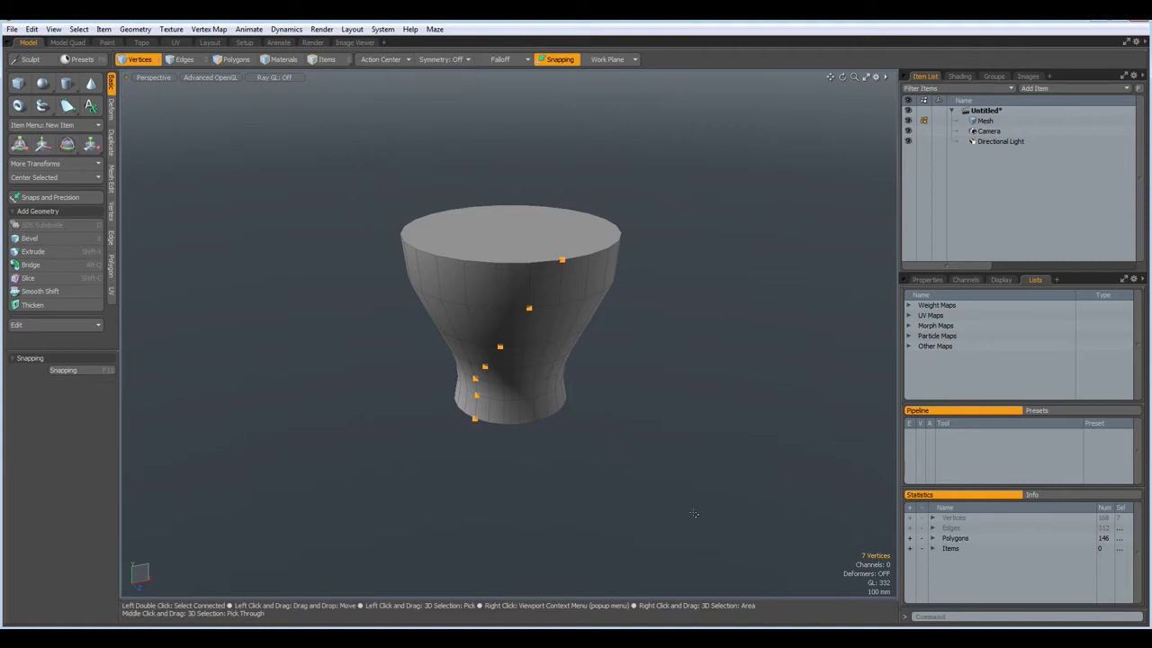
key("l")
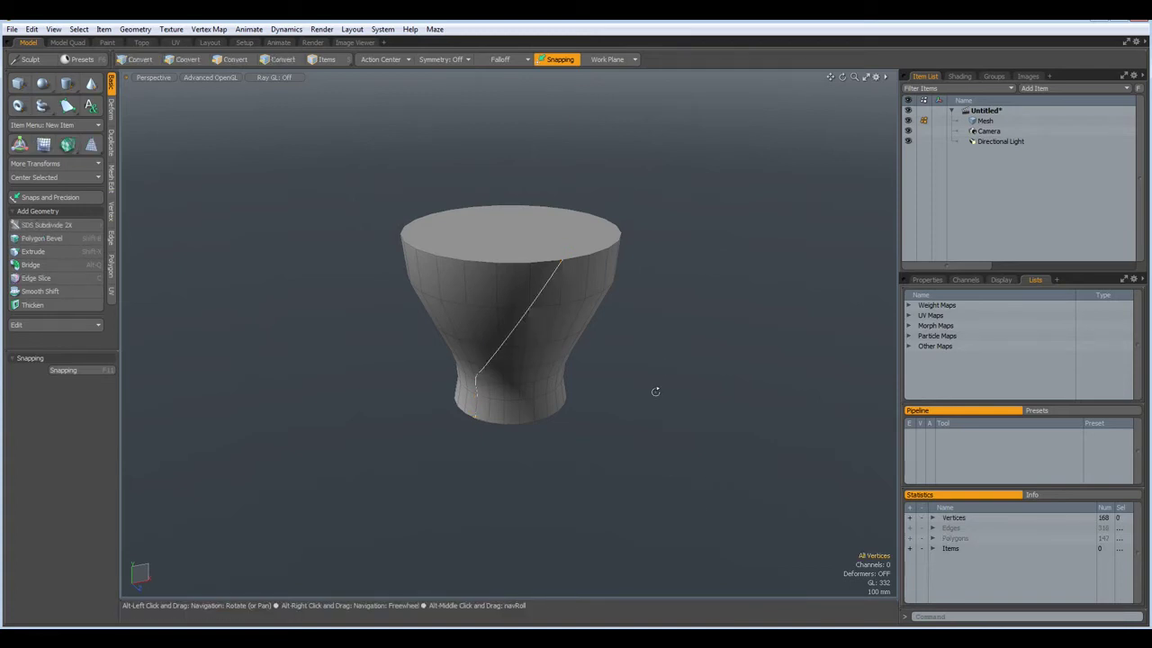
mouse_move(653, 390)
left_mouse_down("alt")
mouse_move(653, 326)
mouse_move(589, 321)
mouse_move(676, 322)
mouse_move(660, 347)
mouse_move(656, 288)
mouse_move(653, 381)
left_mouse_up("alt")
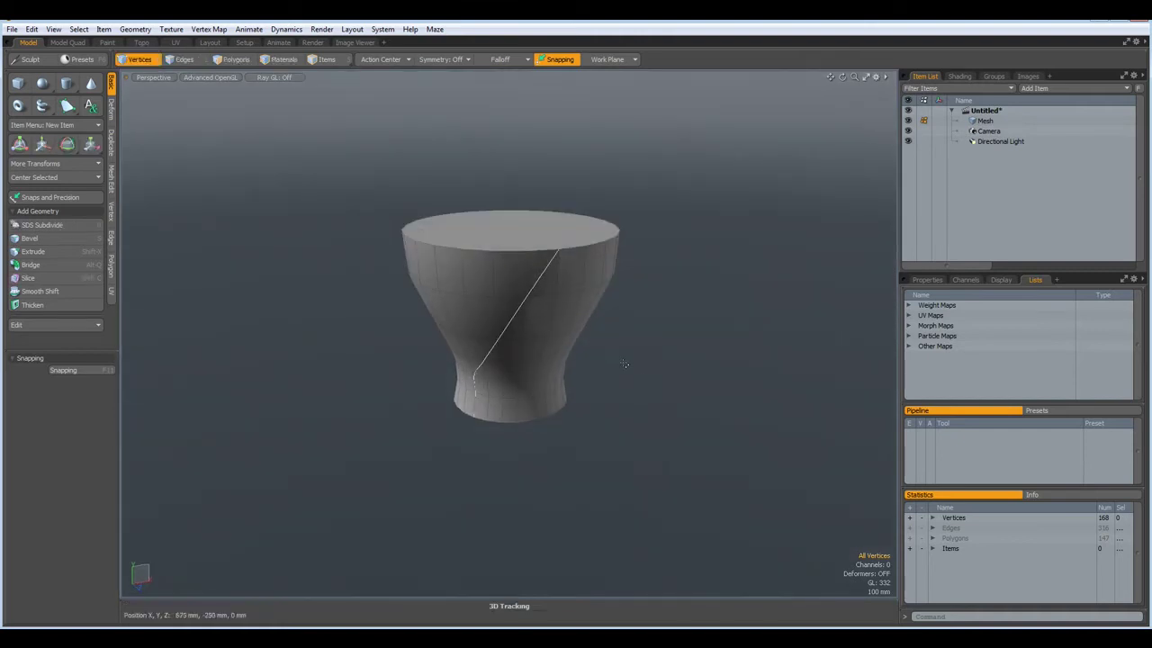
Transfer all body polygons except the curve into a new mesh layer
key("3")
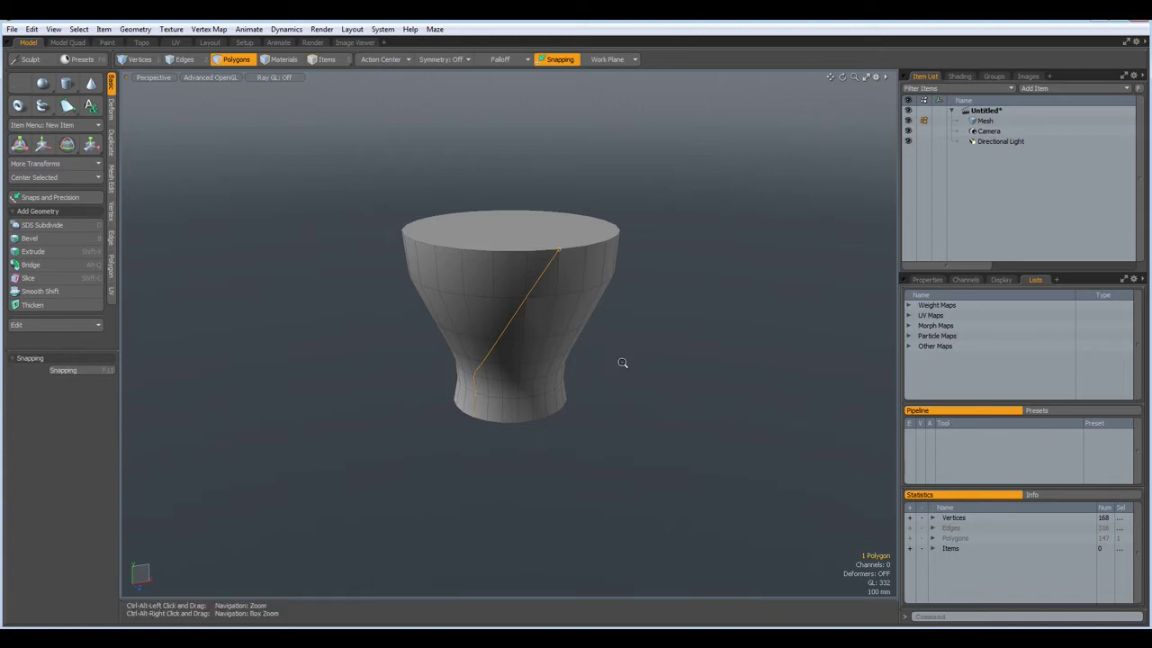
key("bracketright")
key("Delete")
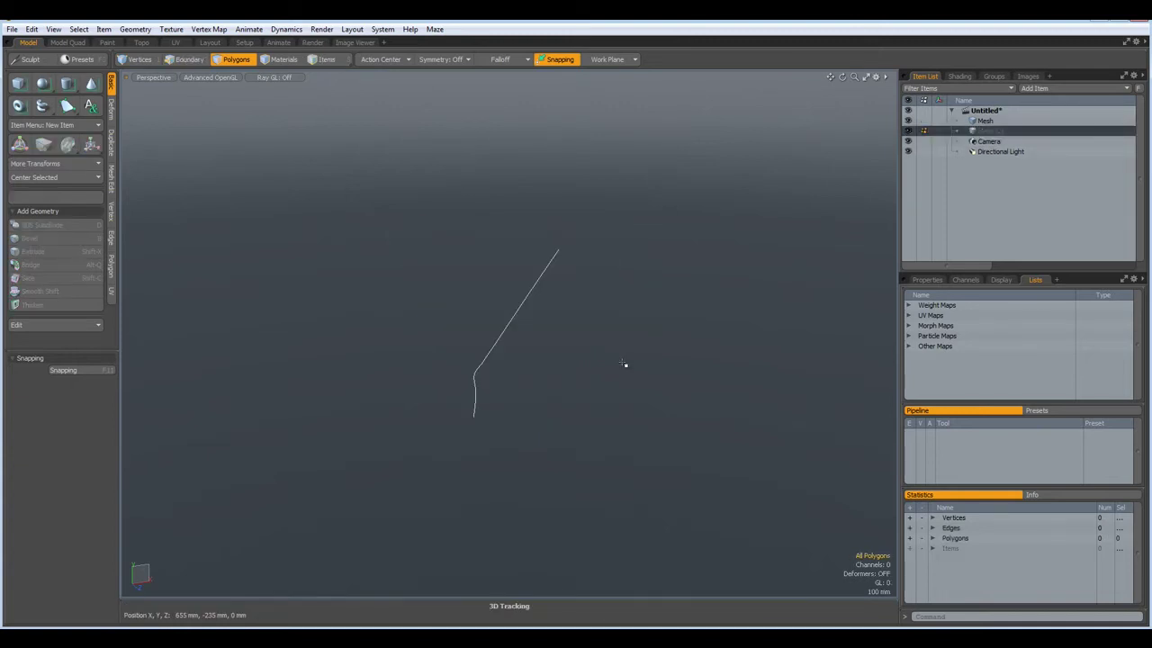
key("ctrl+z")
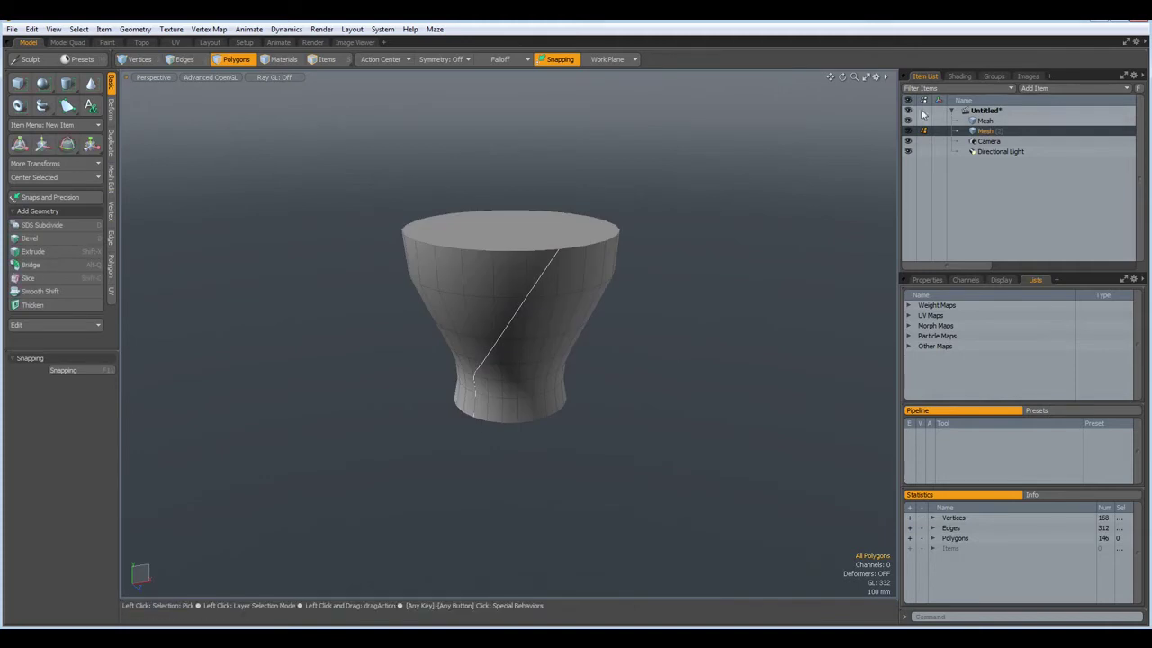
Rename the mesh layer holding the body as Original and the one holding the curve as Basket
double_click(986, 132)
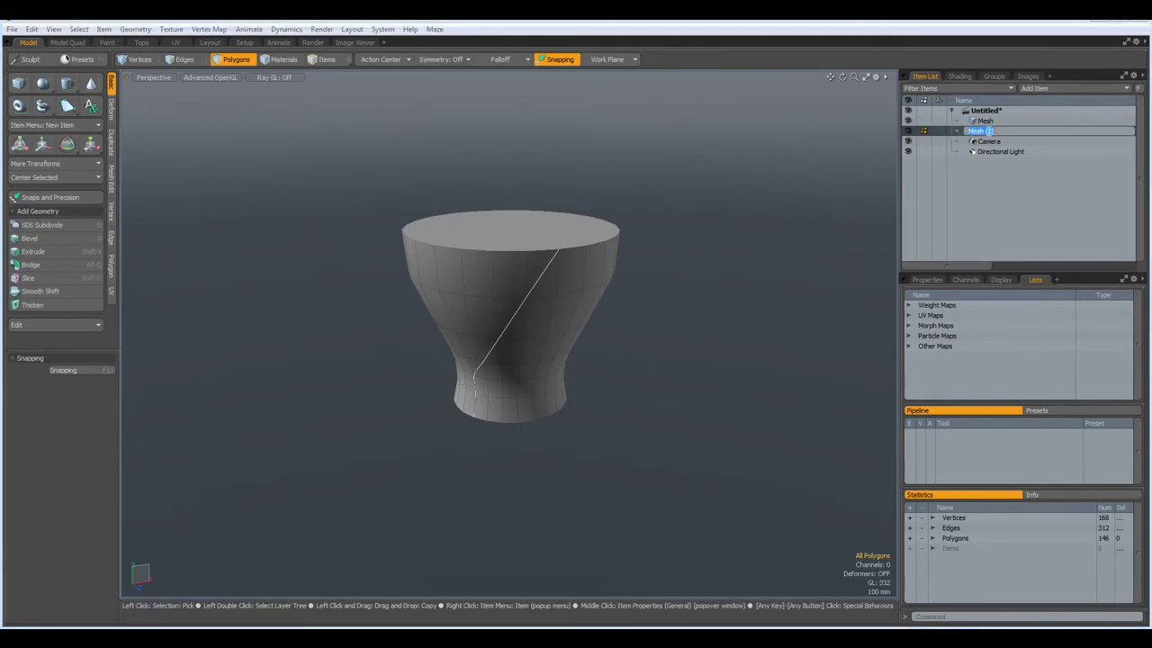
type("Original")
key("Return")
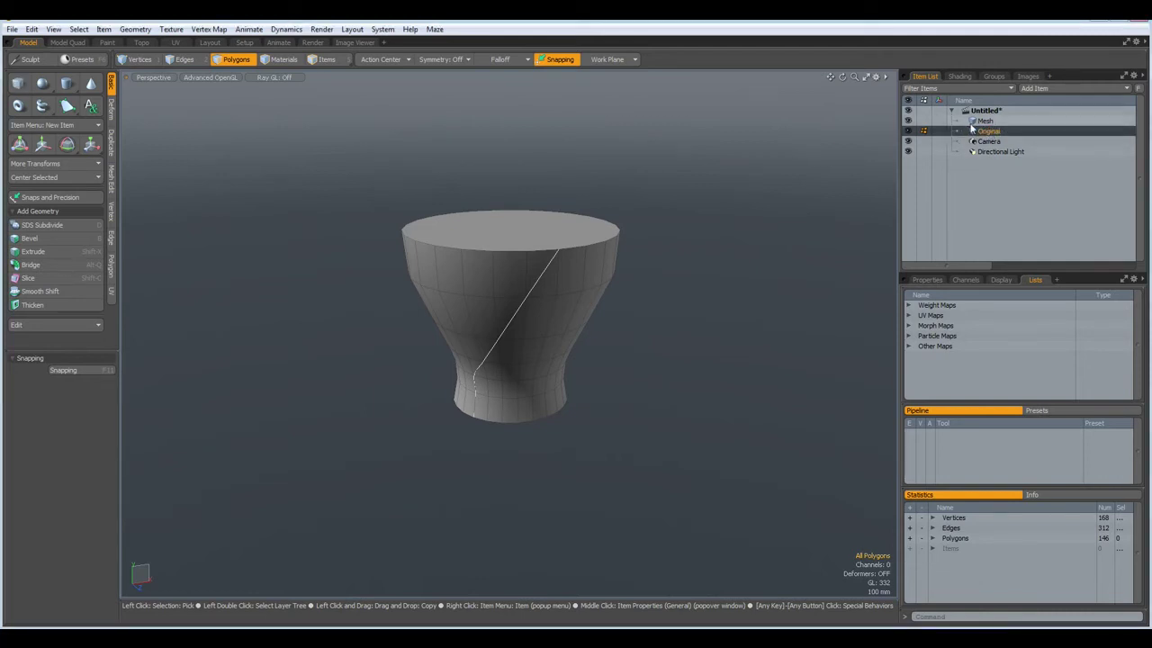
left_click(987, 122)
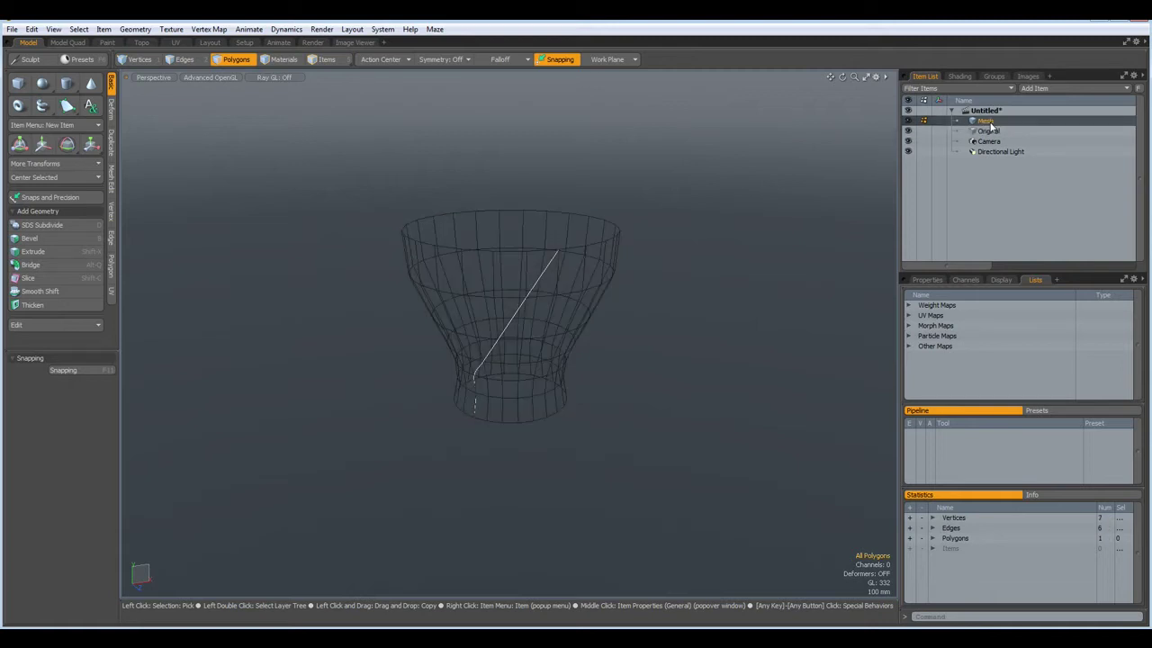
double_click(988, 122)
type("Ba")
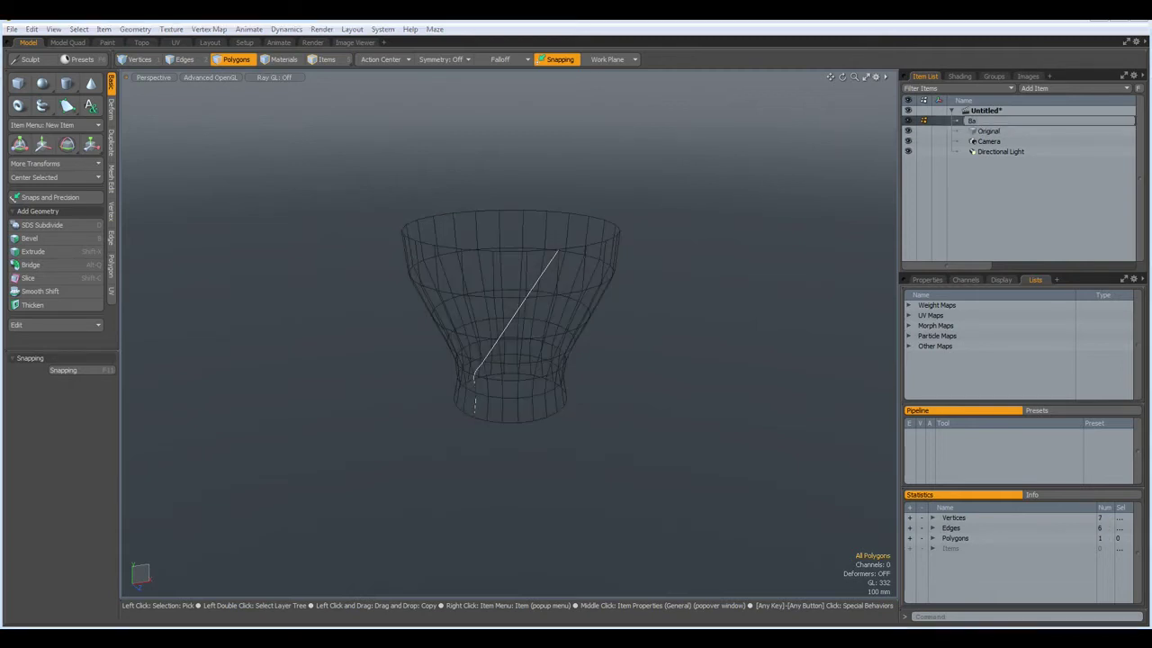
type("sket")
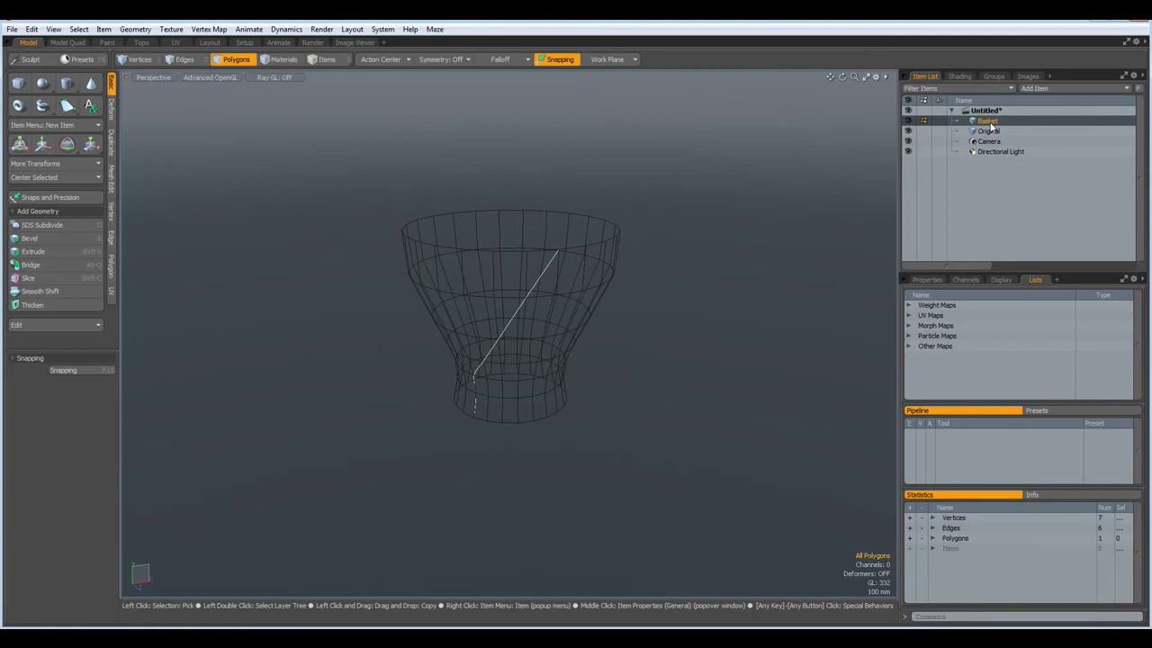
key("Return")
Reorder the Basket layer below Original and hide the Original layer
left_click_drag(972, 122, 976, 142)
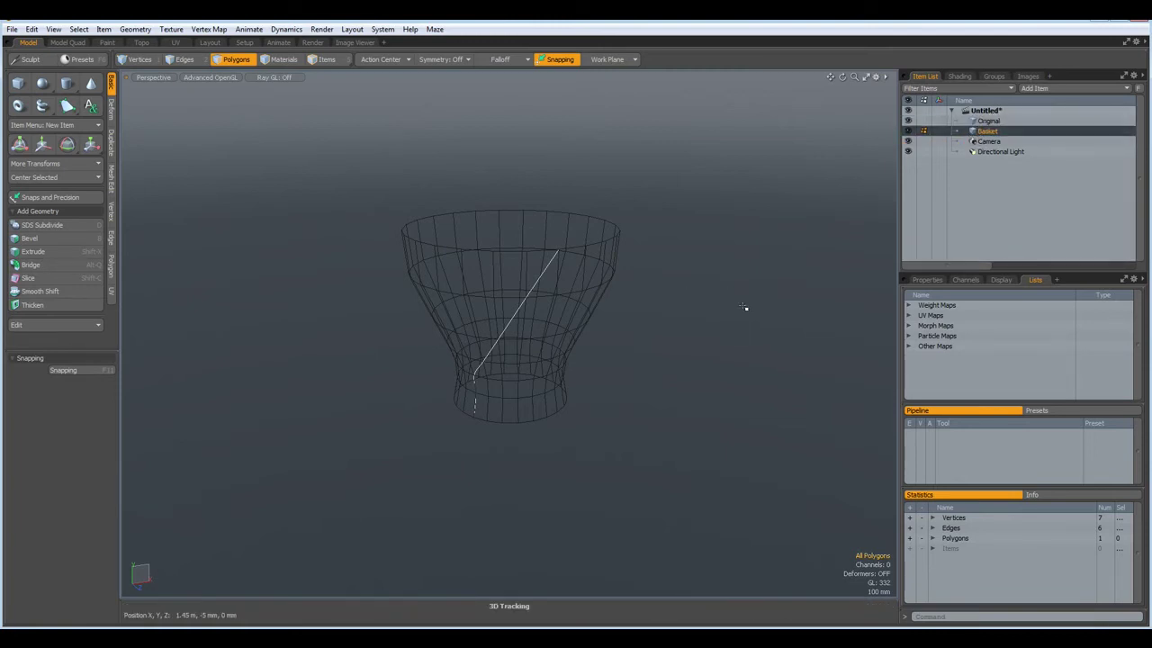
left_click(907, 120)
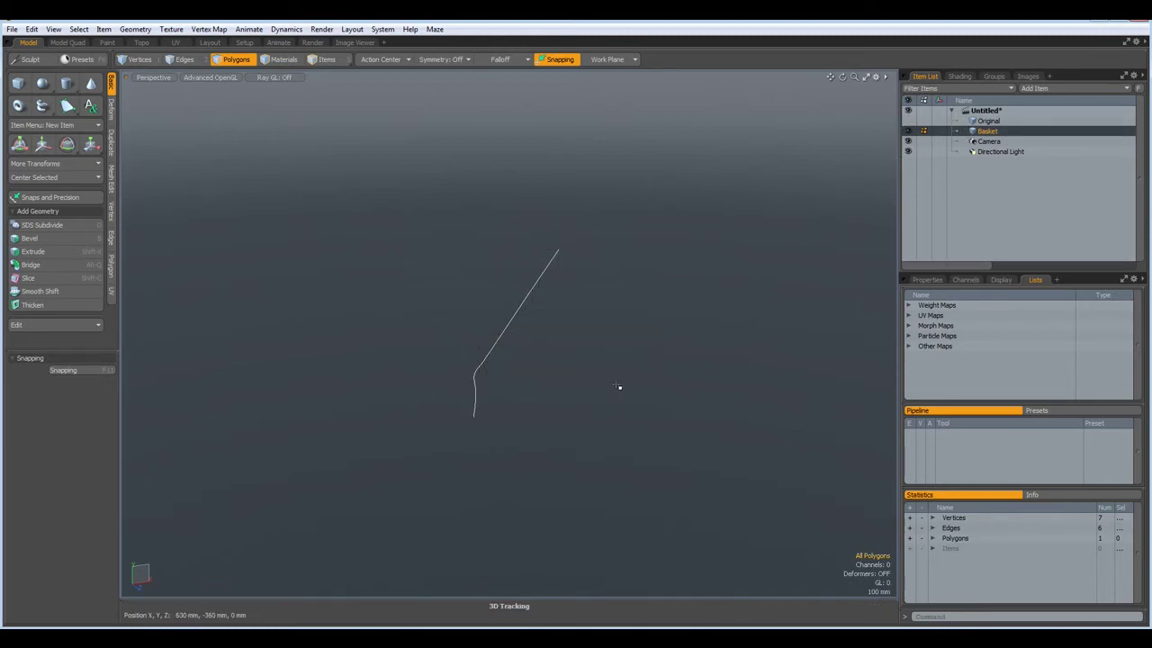
Mirror the diagonal curve across the X axis with merged vertices to form a pointed pair of strands
left_click_drag(645, 424, 591, 432, "alt")
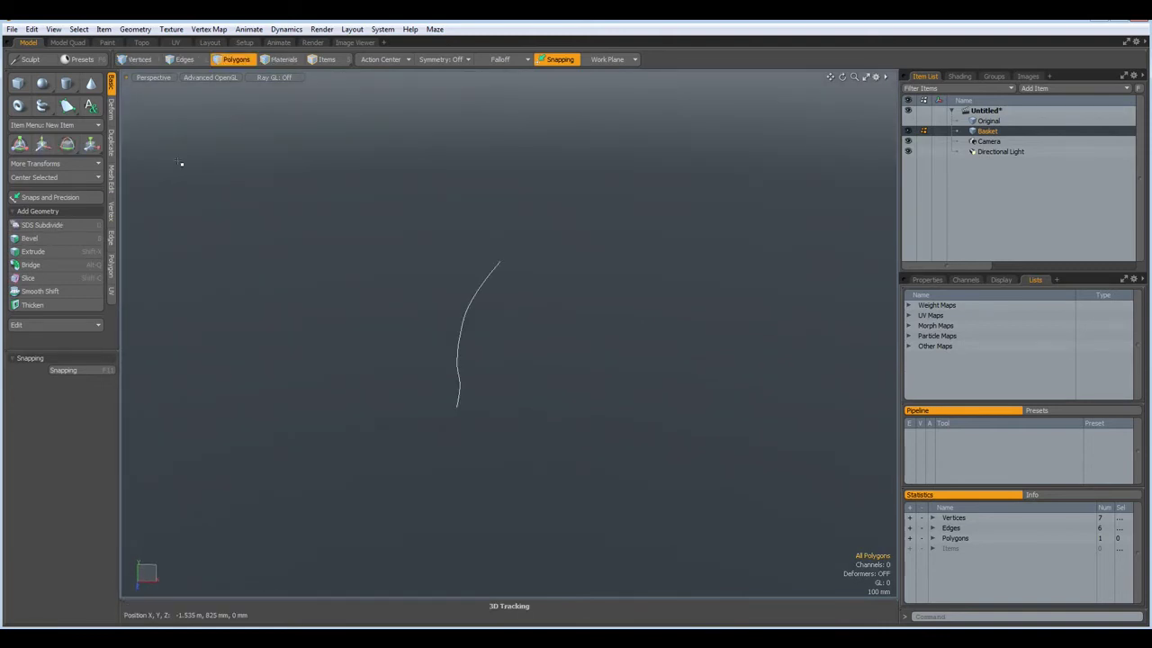
left_click(110, 142)
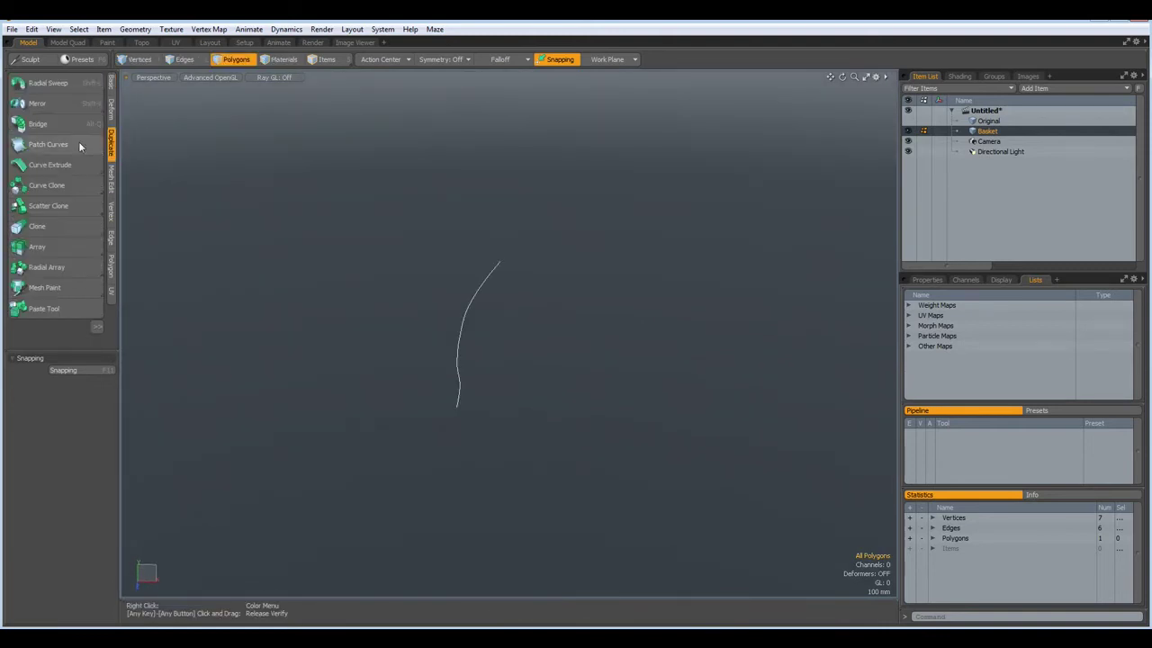
left_click(36, 105)
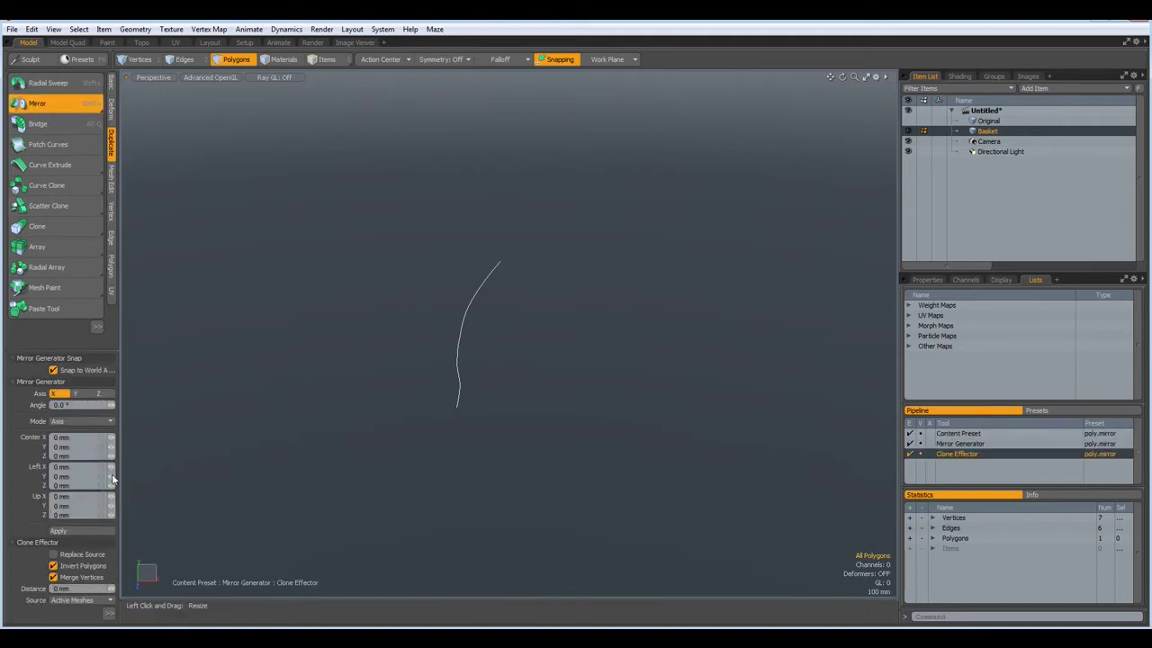
left_click(66, 530)
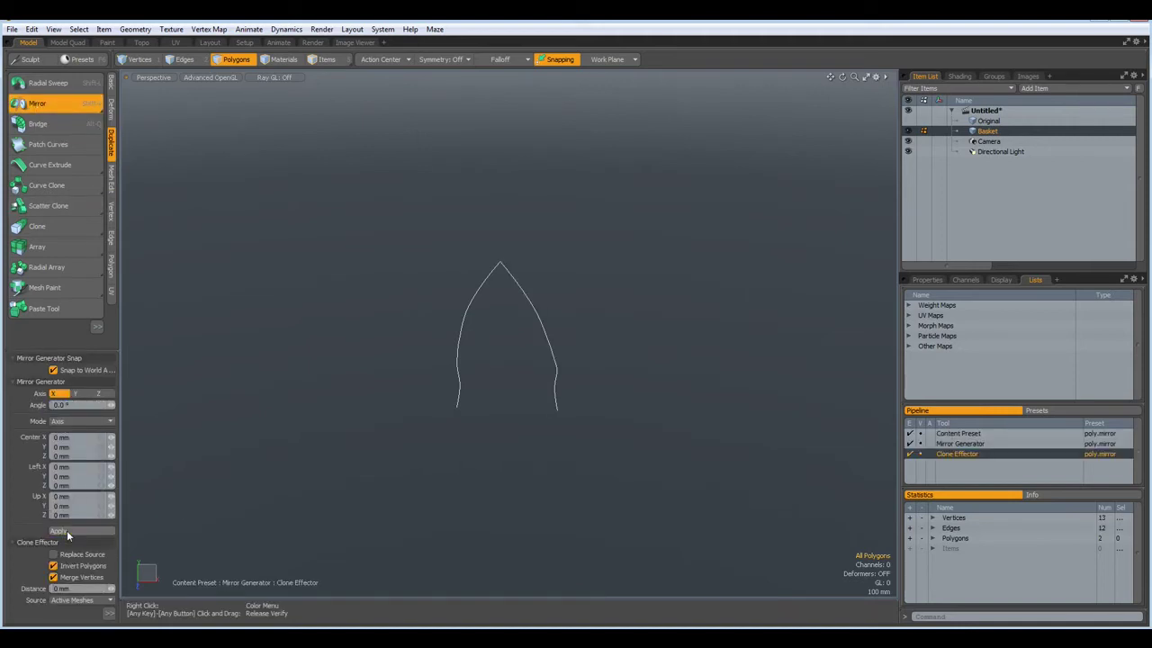
Radially array the curve pair around the Y axis with a count of 24, a 360° end angle and the action center at Origin
left_click(55, 268)
left_click(64, 370)
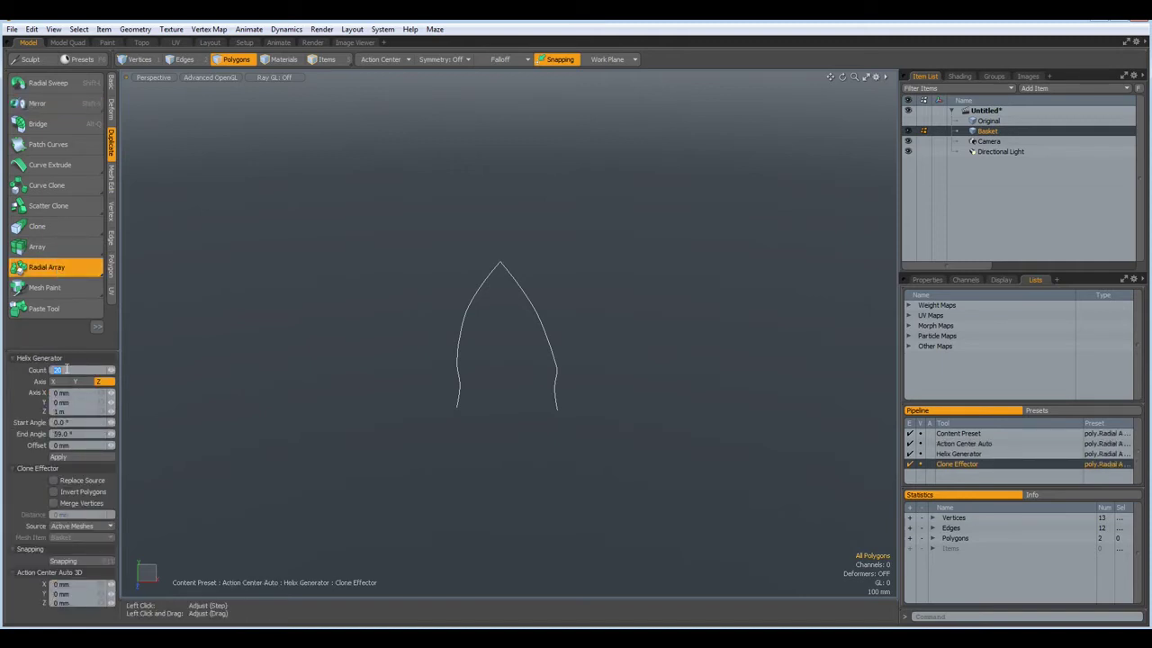
type("24")
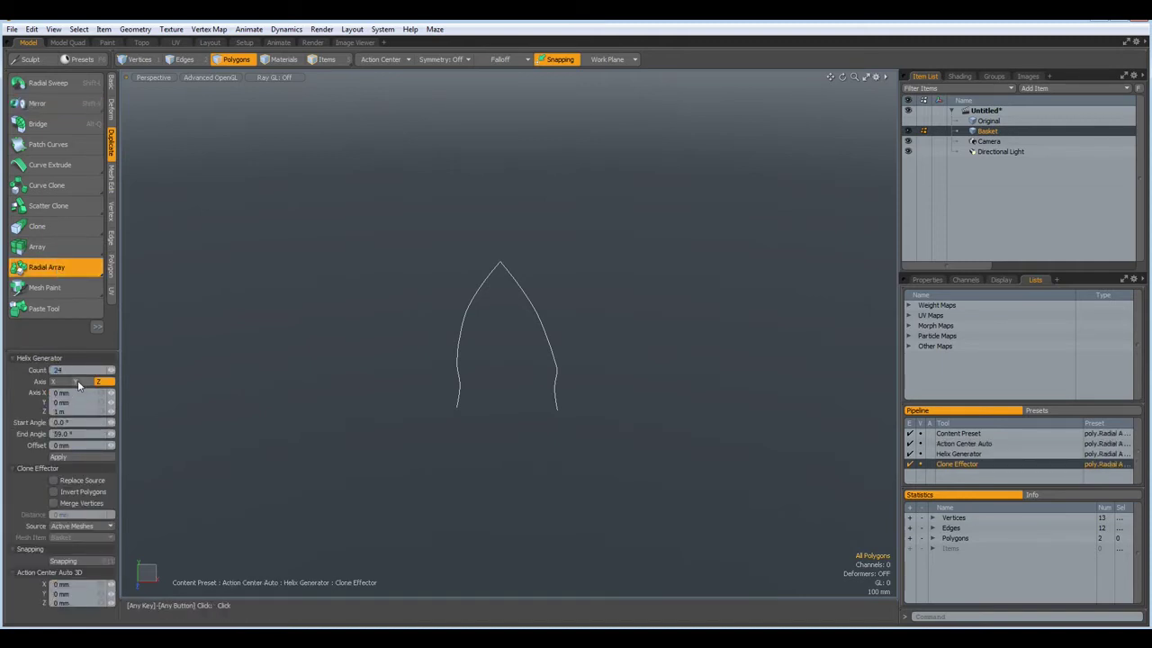
left_click(77, 380)
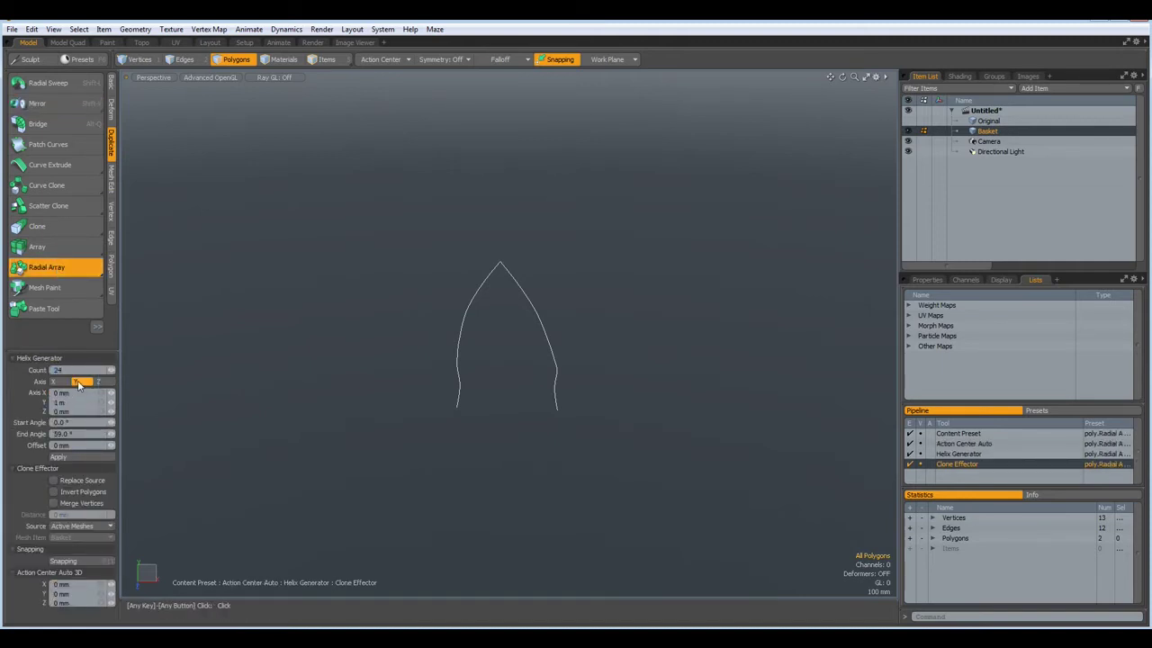
left_click(77, 434)
type("360")
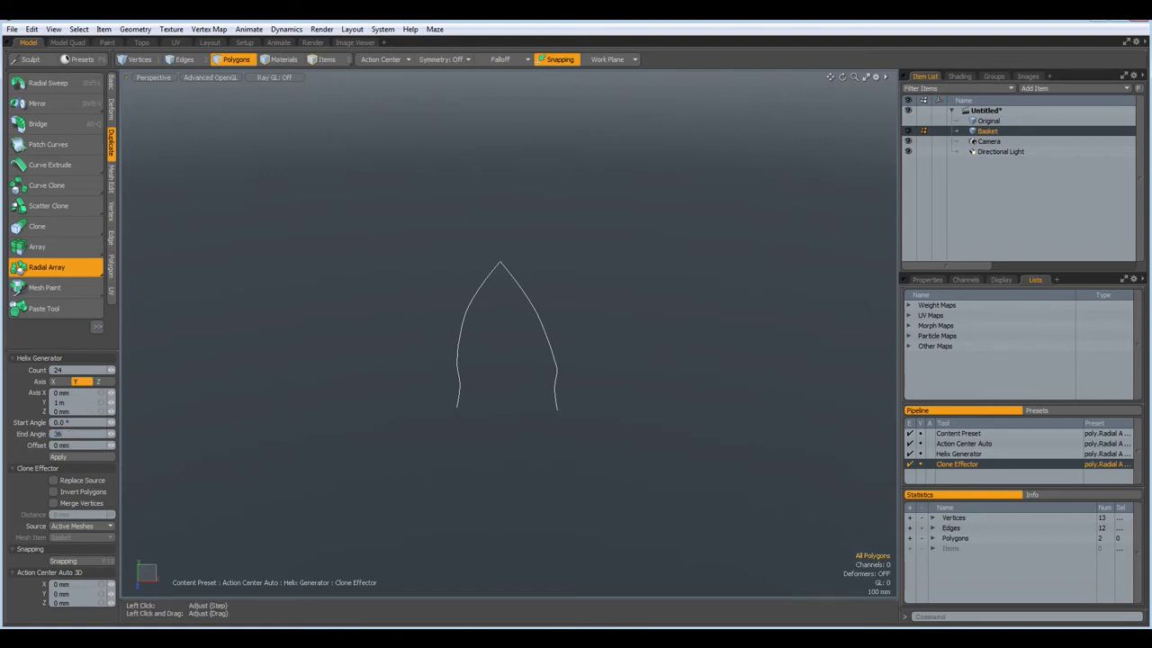
left_click(392, 60)
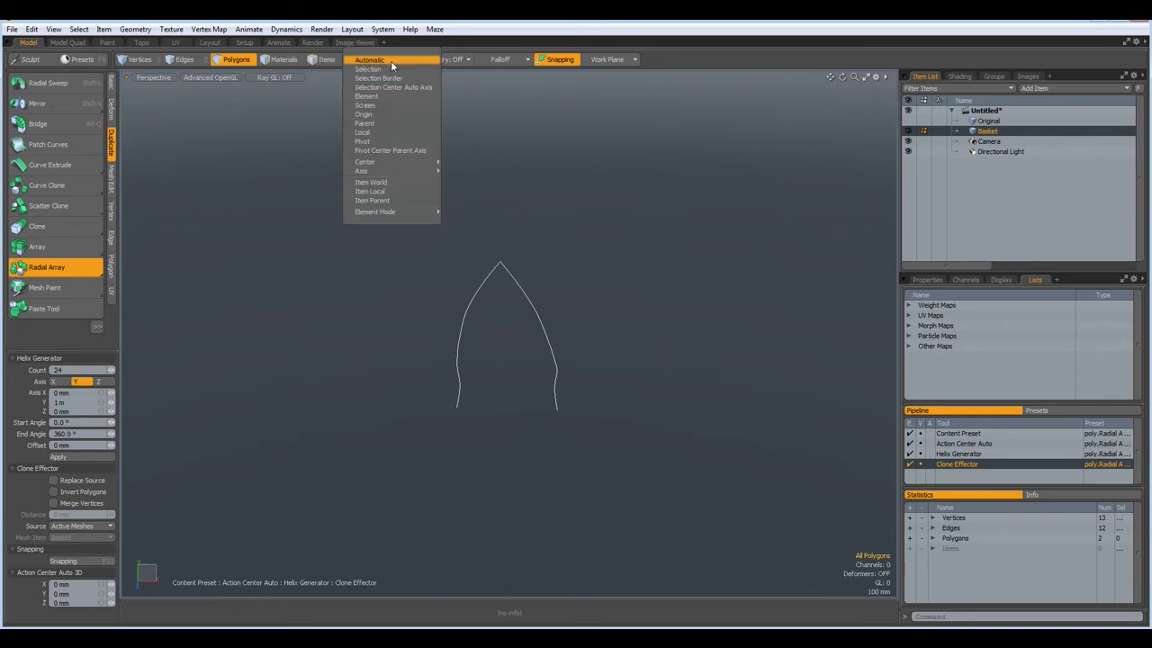
left_click(389, 114)
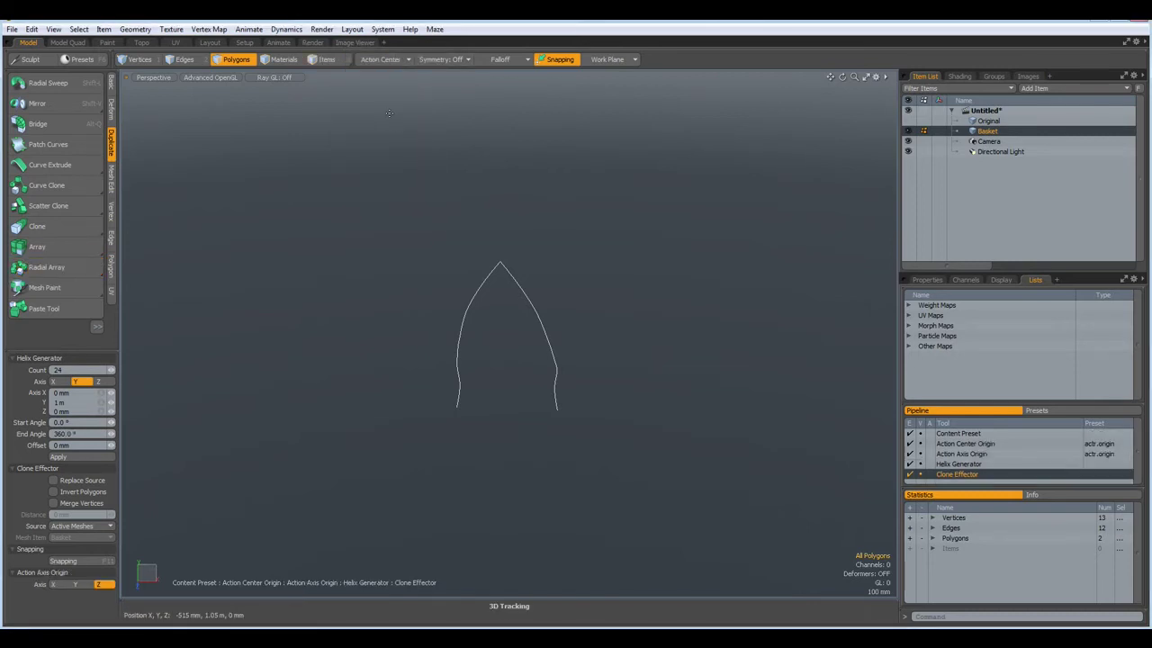
left_click(376, 240)
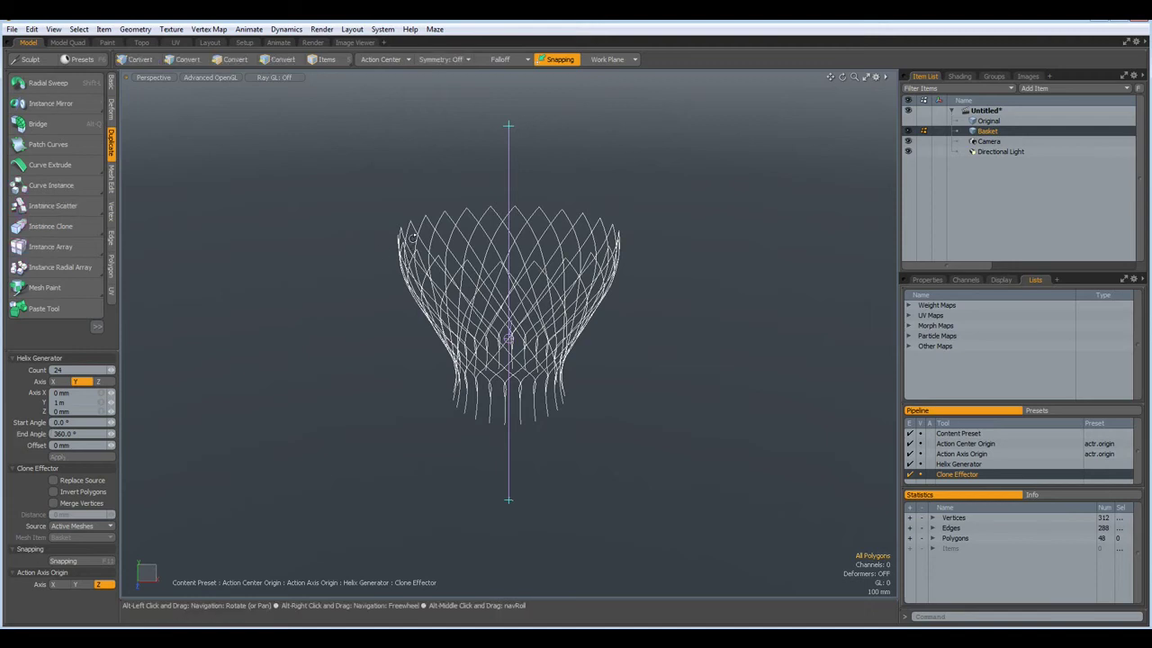
left_click_drag(385, 251, 414, 261, "alt")
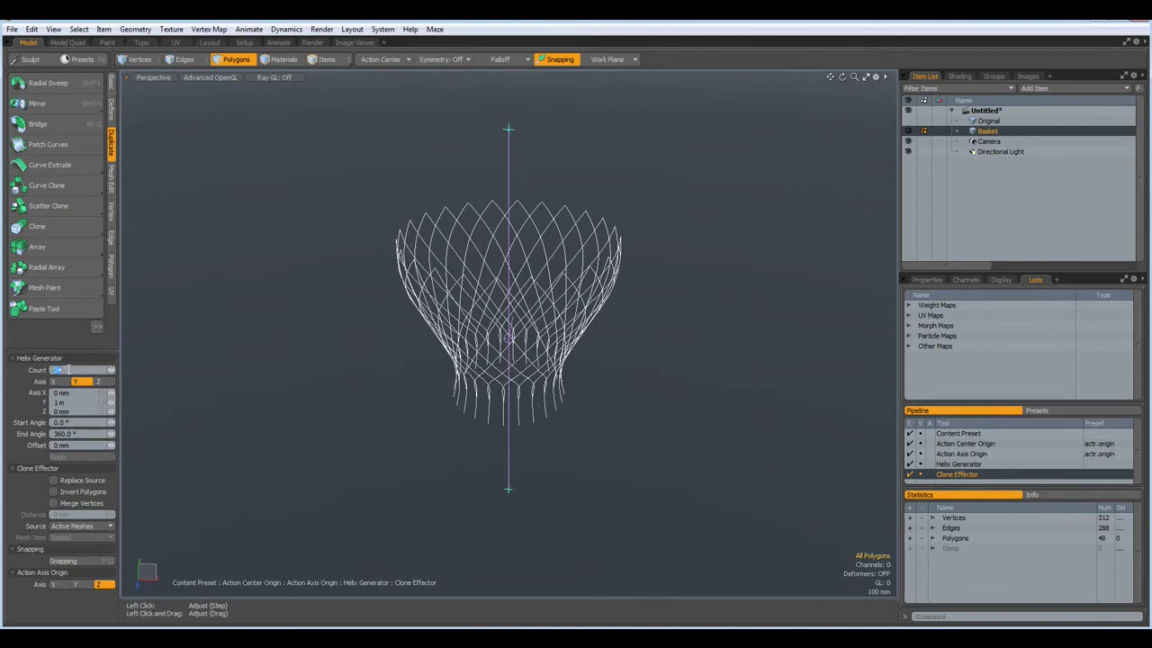
Set the radial array's count to 12 and finish the array
type("12")
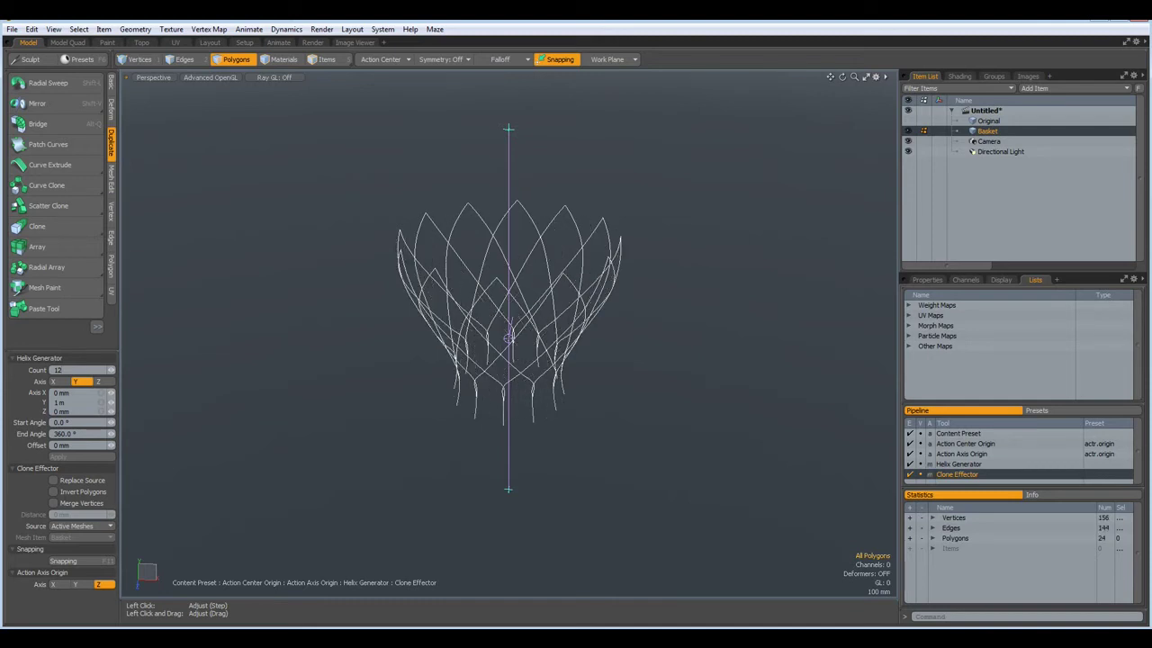
mouse_move(560, 388)
left_mouse_down("alt")
mouse_move(618, 342)
mouse_move(619, 307)
mouse_move(610, 332)
left_mouse_up("alt")
key("space")
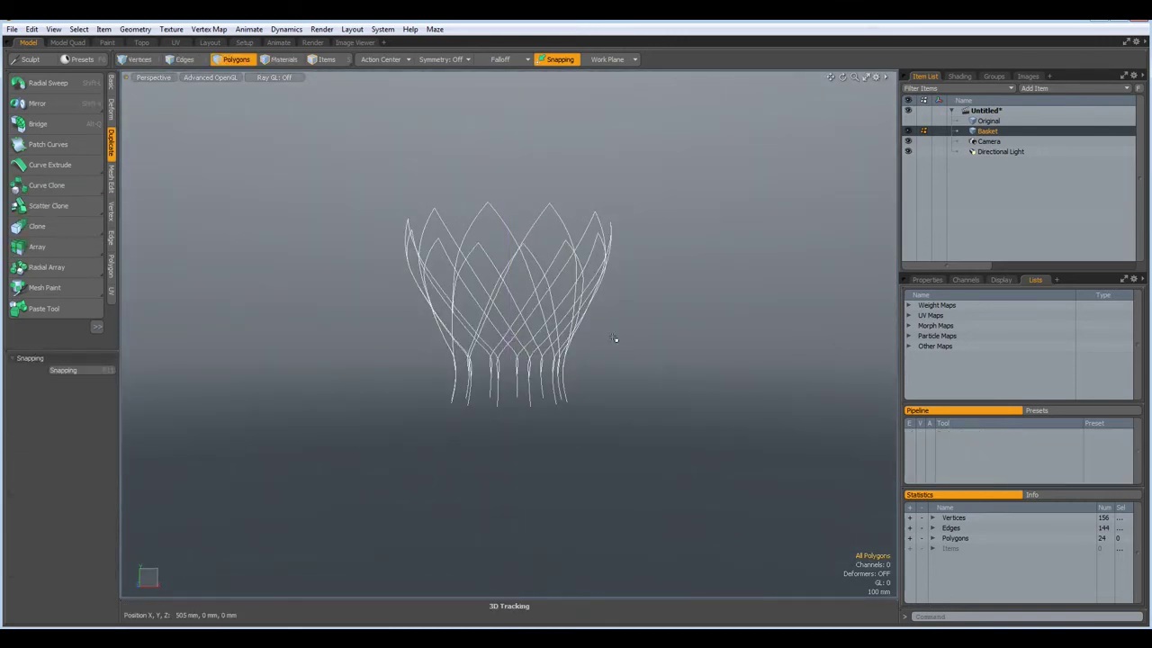
mouse_move(303, 226)
left_mouse_down("alt")
mouse_move(316, 263)
mouse_move(312, 236)
left_mouse_up("alt")
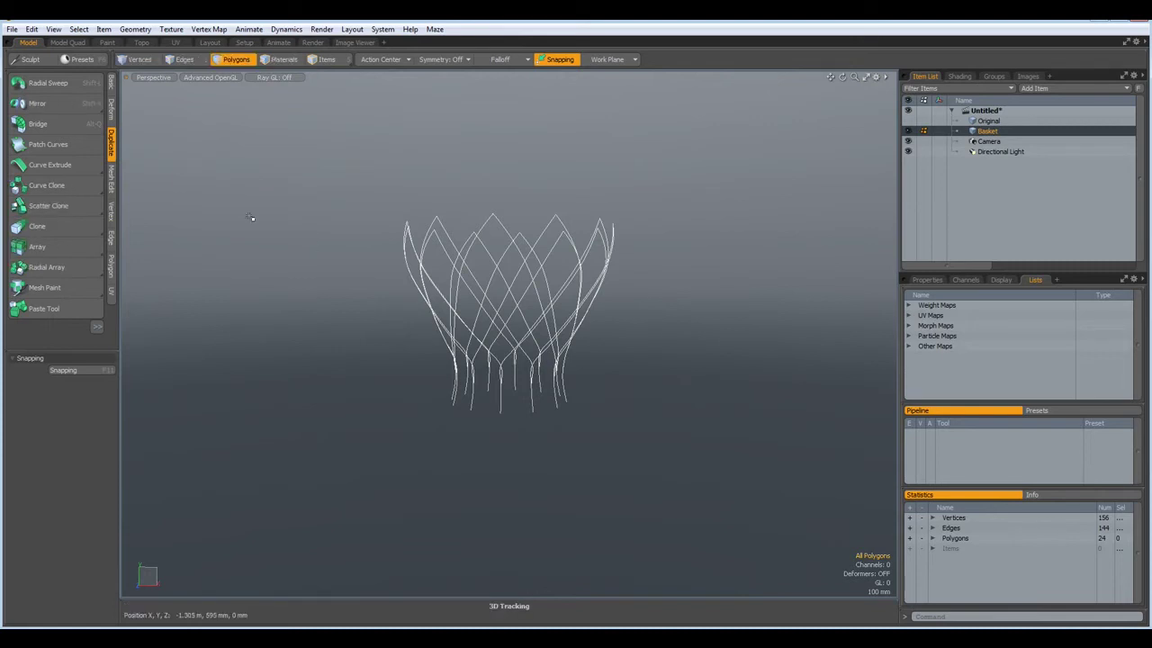
Merge the overlapping vertices of the arrayed curves using the Automatic range
left_click(111, 212)
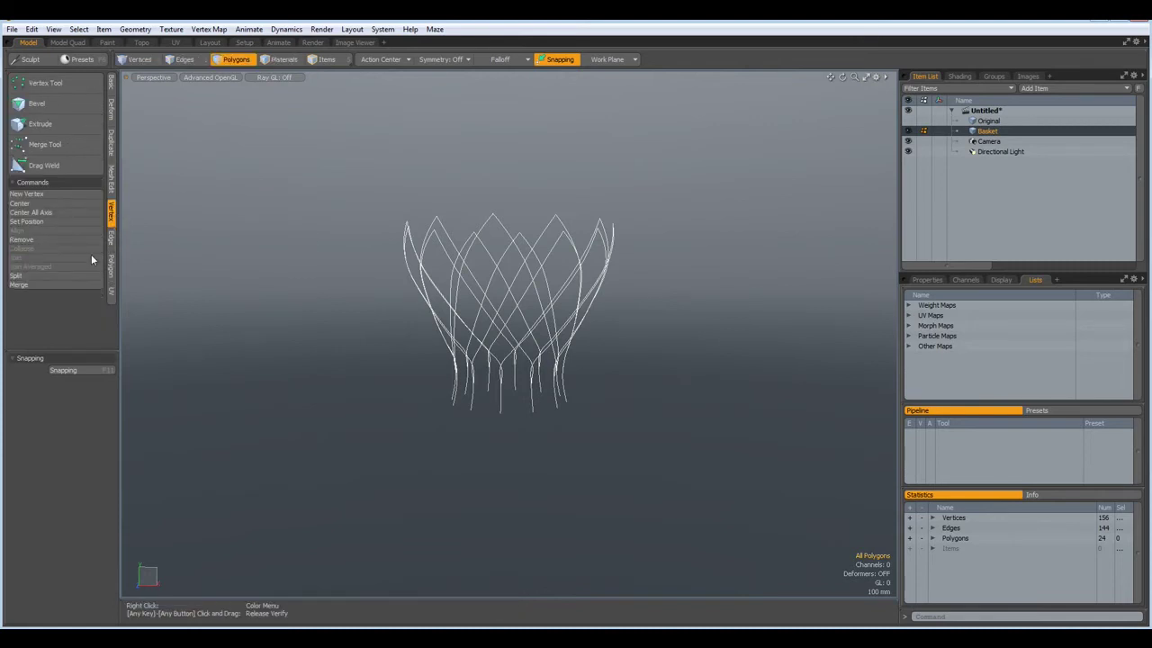
left_click(37, 286)
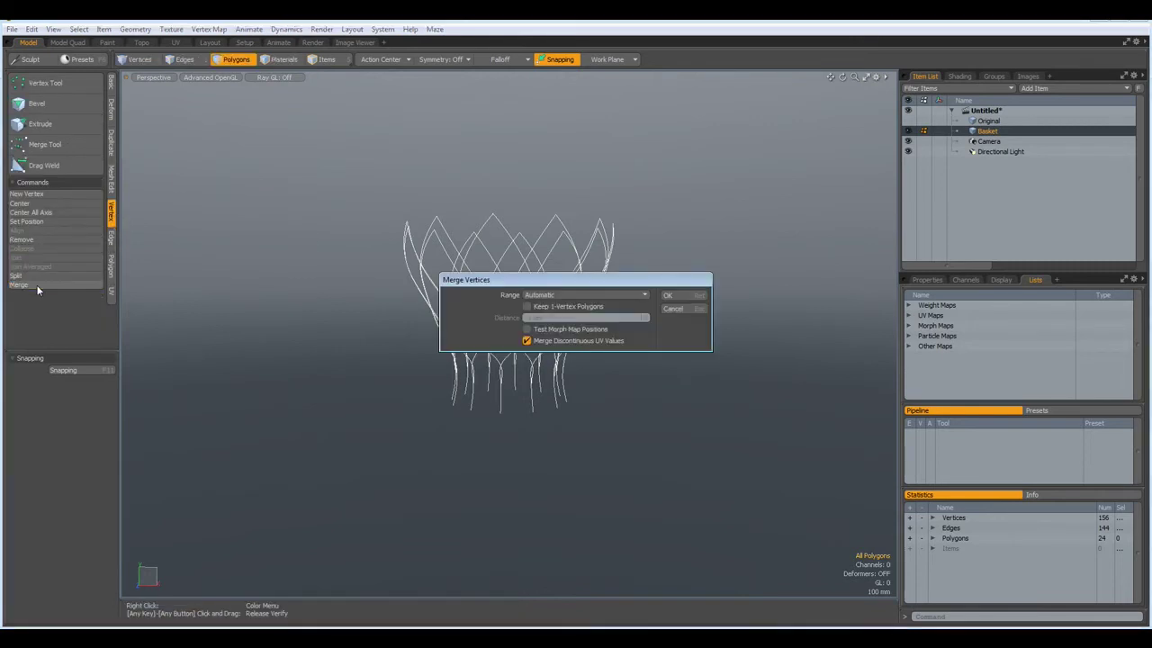
left_click(681, 297)
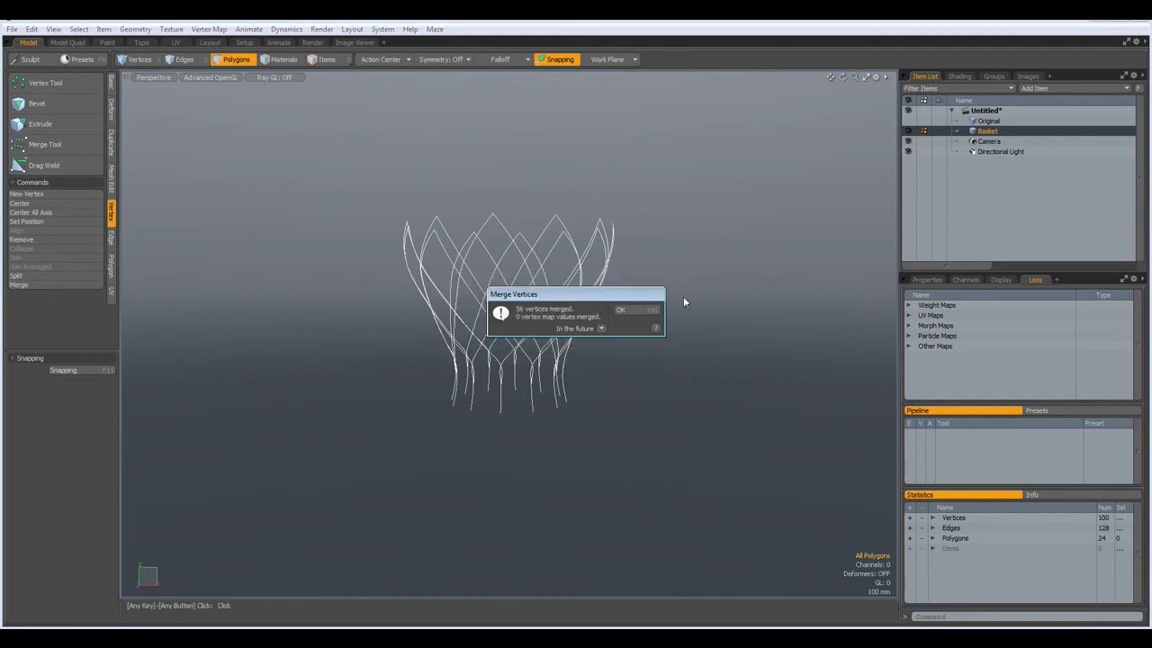
left_click(627, 312)
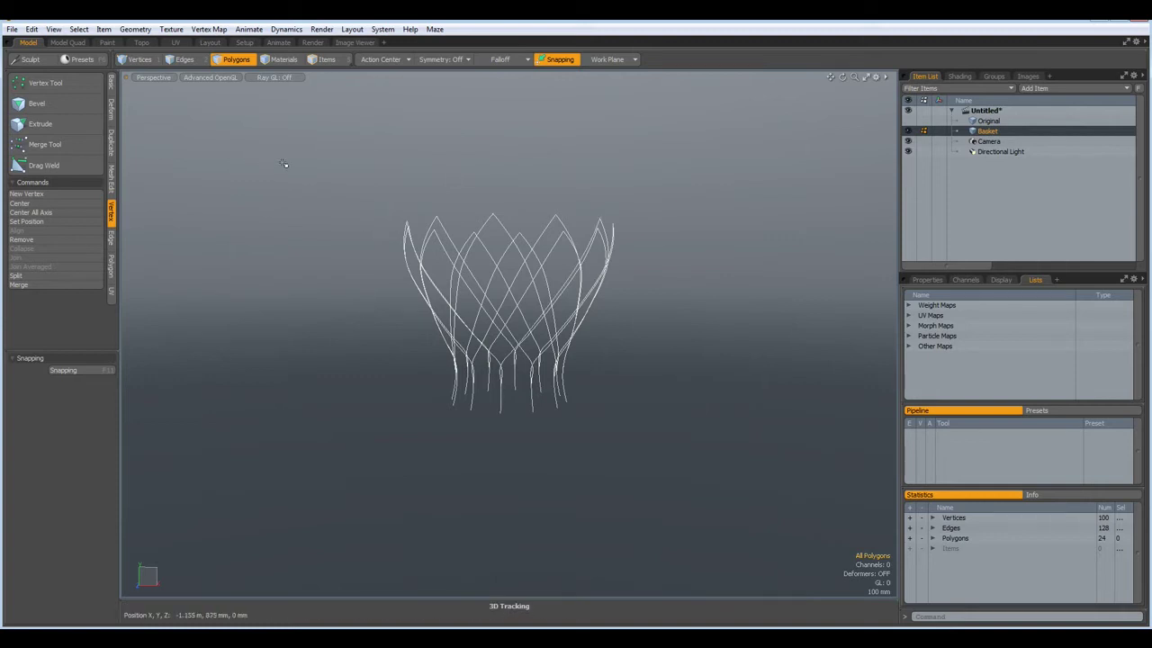
Merge the remaining close vertices of the curves using a Fixed range with a distance of 10 mm
left_click(24, 286)
key("Return")
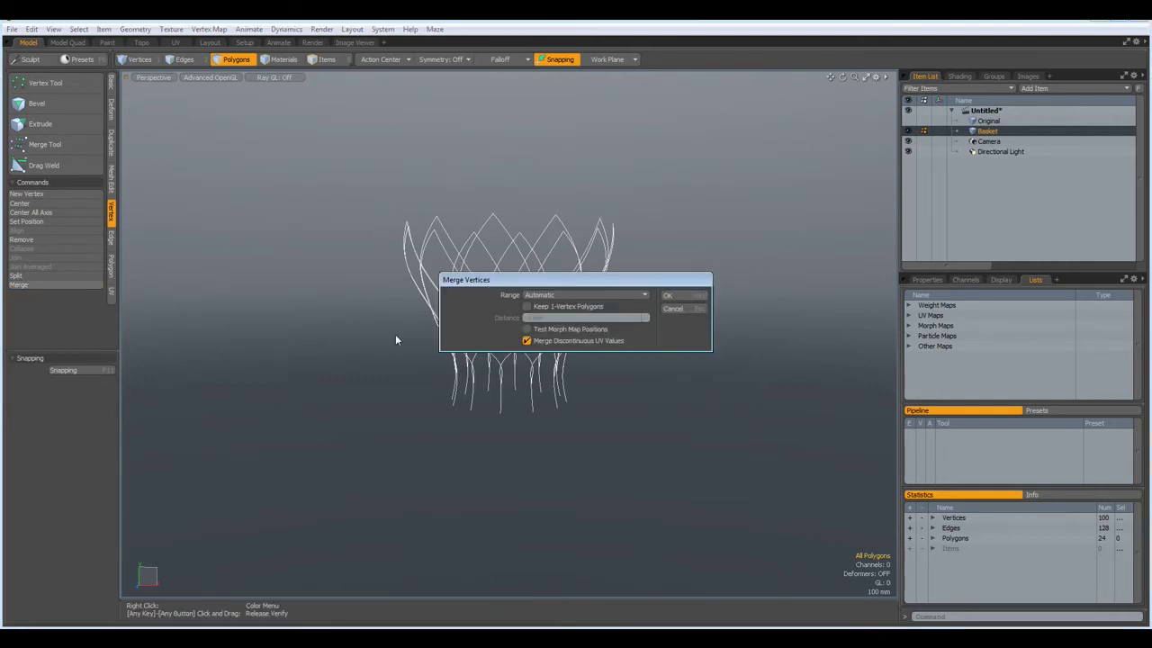
left_click(647, 295)
left_click(645, 301)
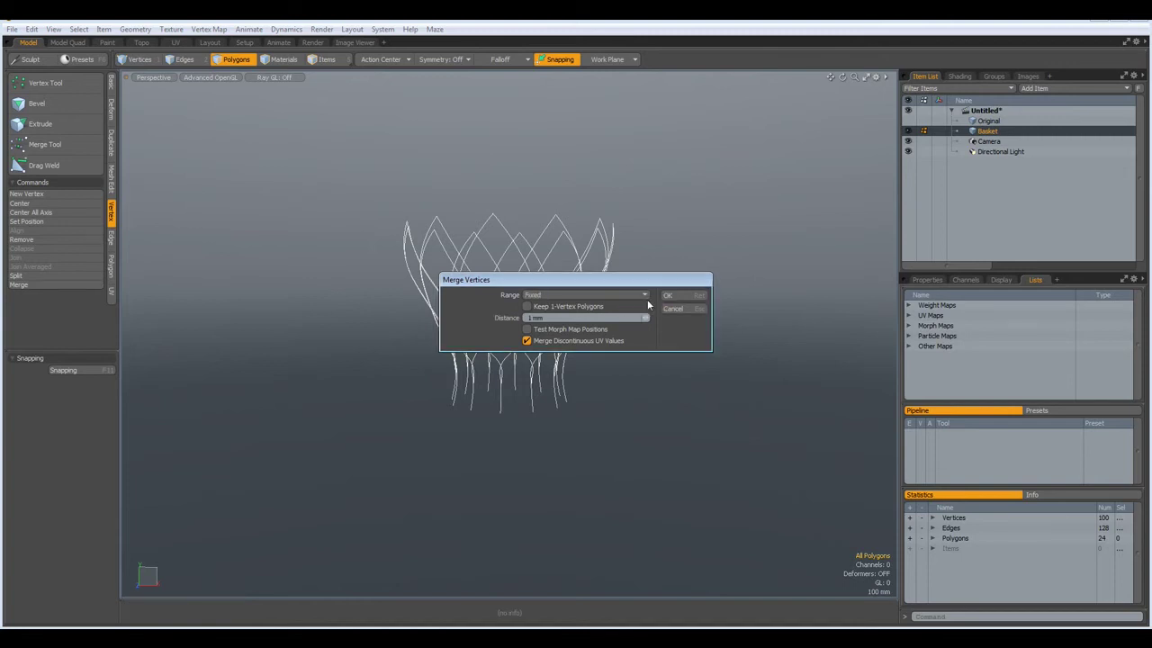
left_click(554, 317)
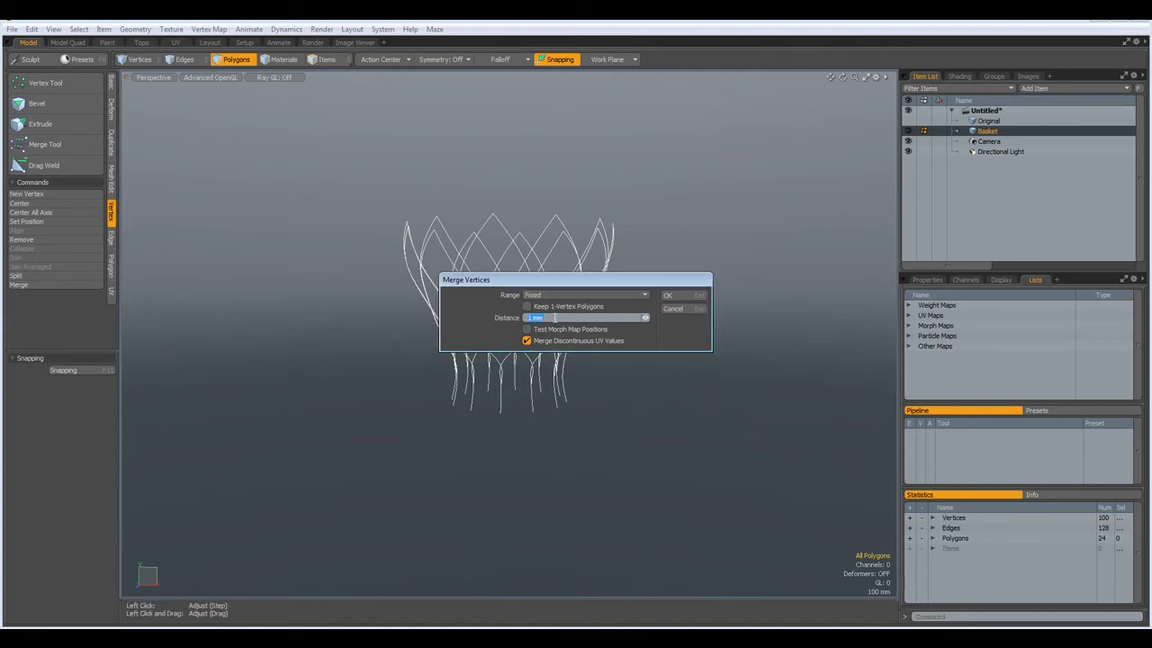
type("10")
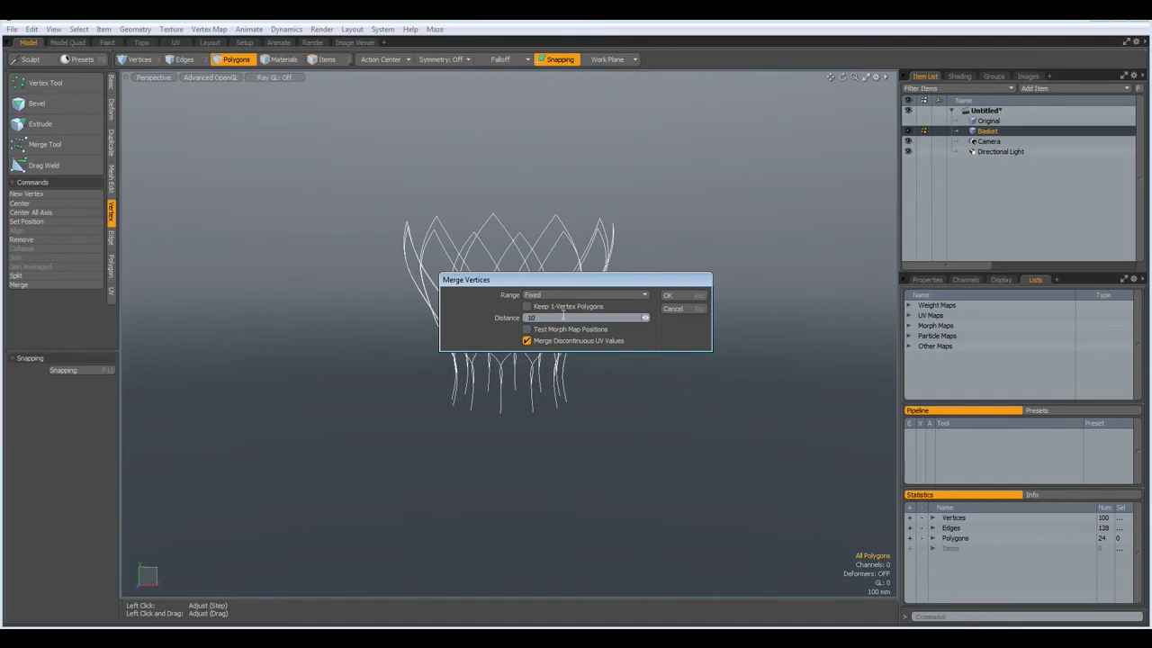
left_click(678, 294)
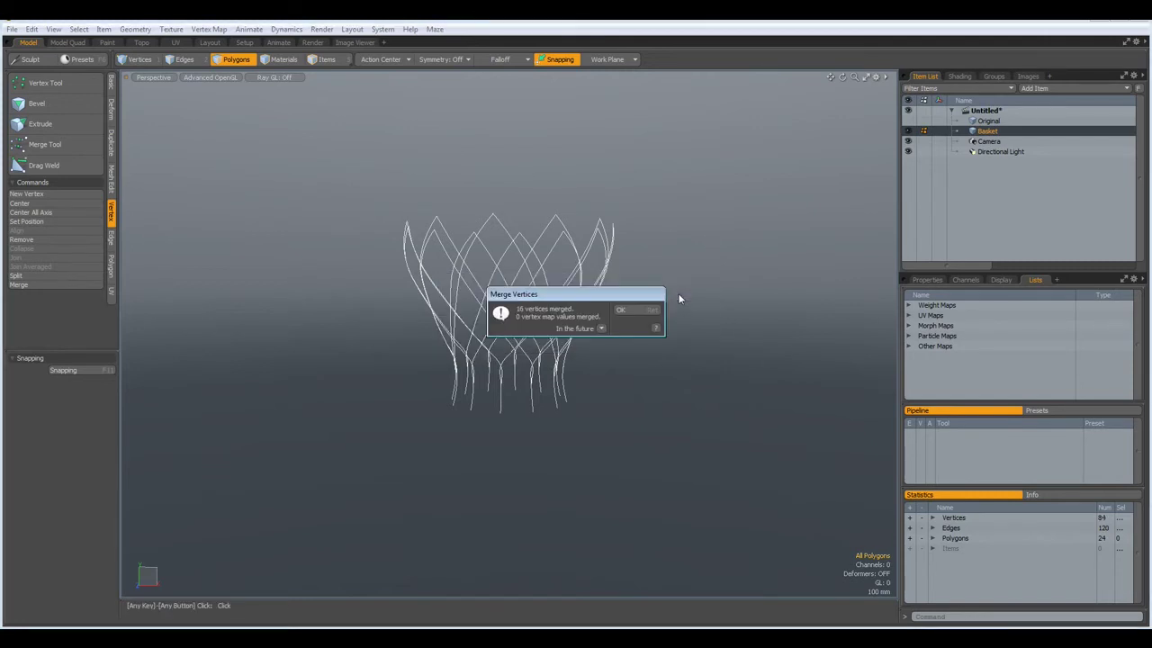
left_click(633, 309)
In the Front view, copy the basket curves' vertices from every ring except the lowest into a new mesh layer
key("KP_1")
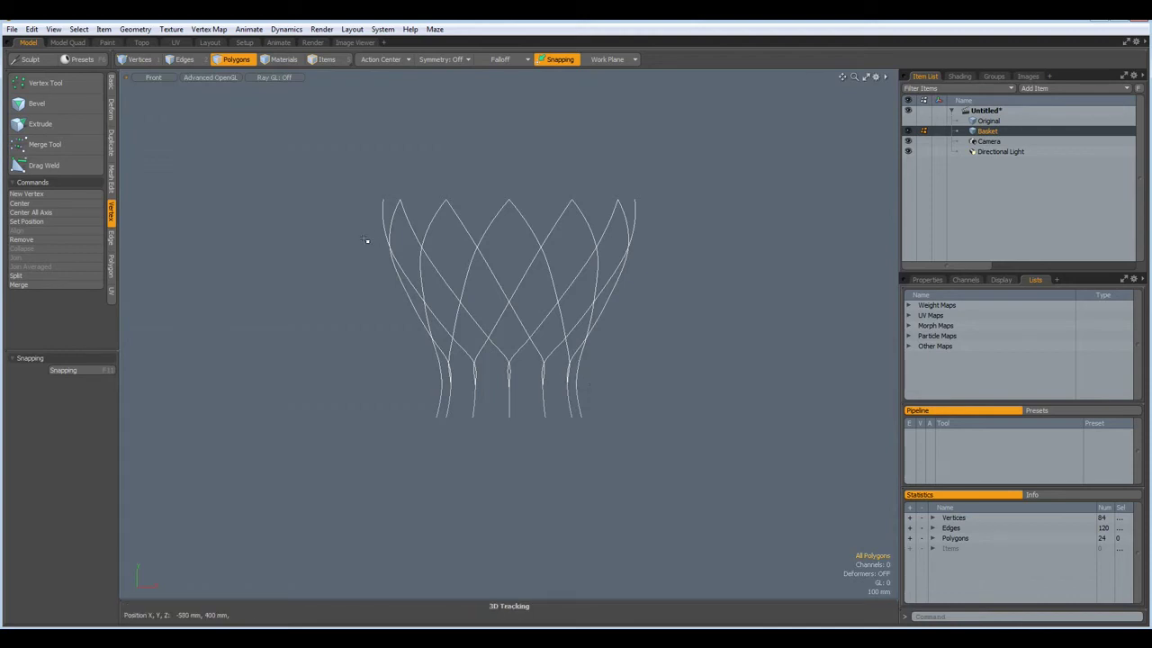
key("1")
right_click_drag(360, 232, 702, 348)
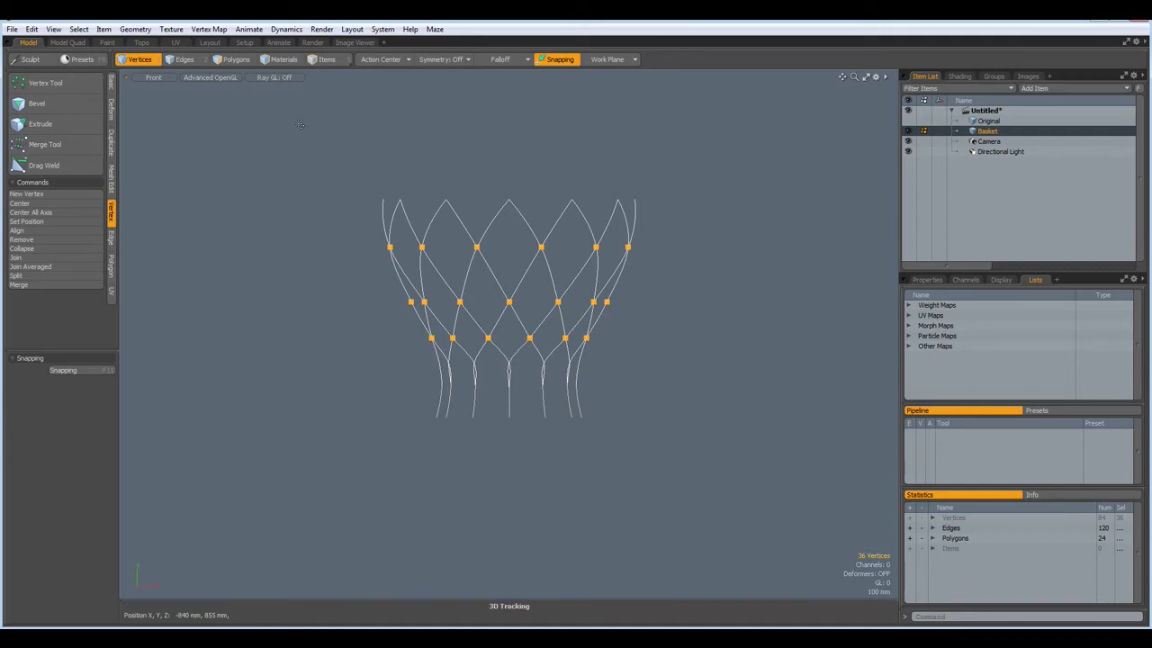
left_click_drag(300, 125, 754, 395)
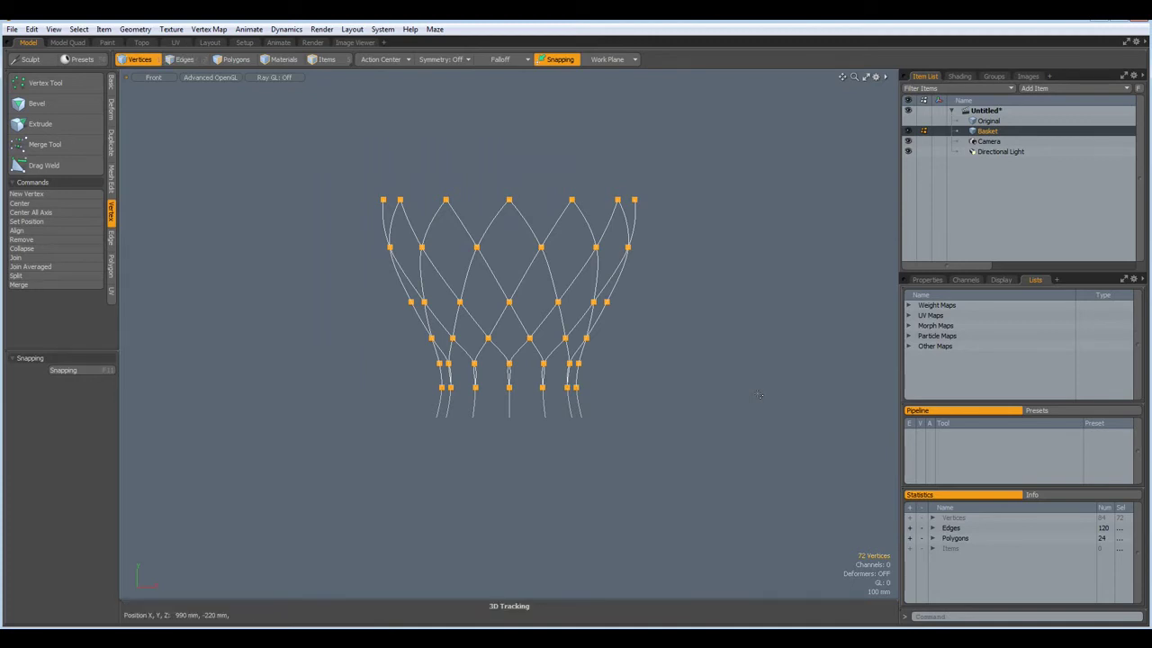
key("n")
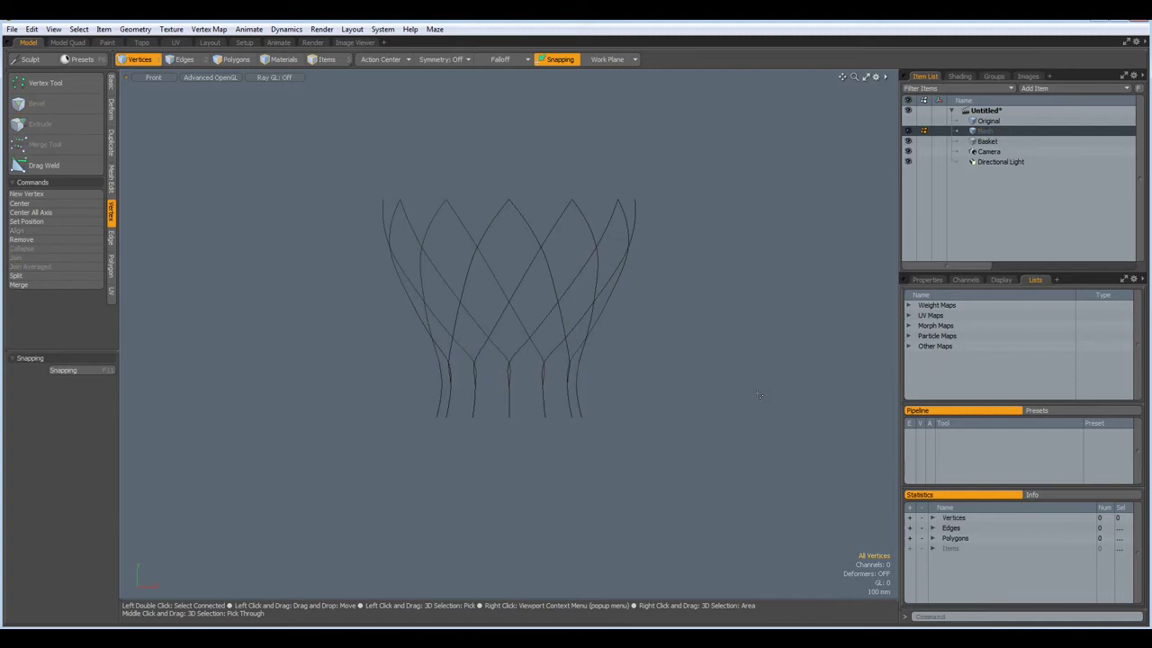
key("ctrl+v")
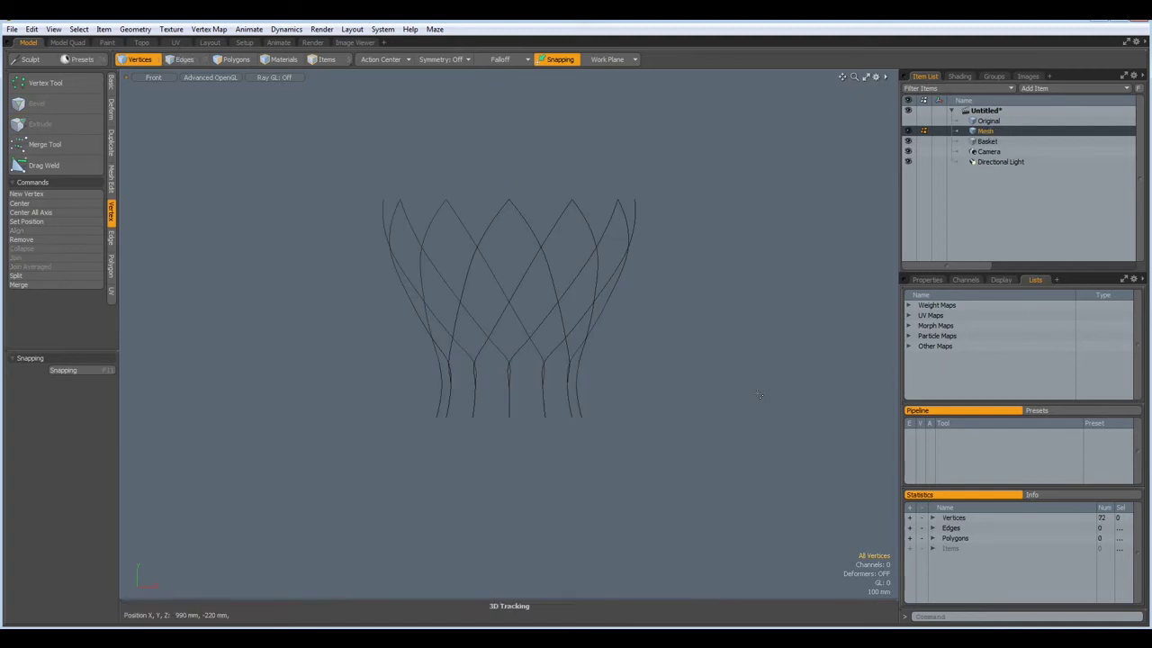
Rename the mesh layer holding the copied vertices as Source
double_click(990, 131)
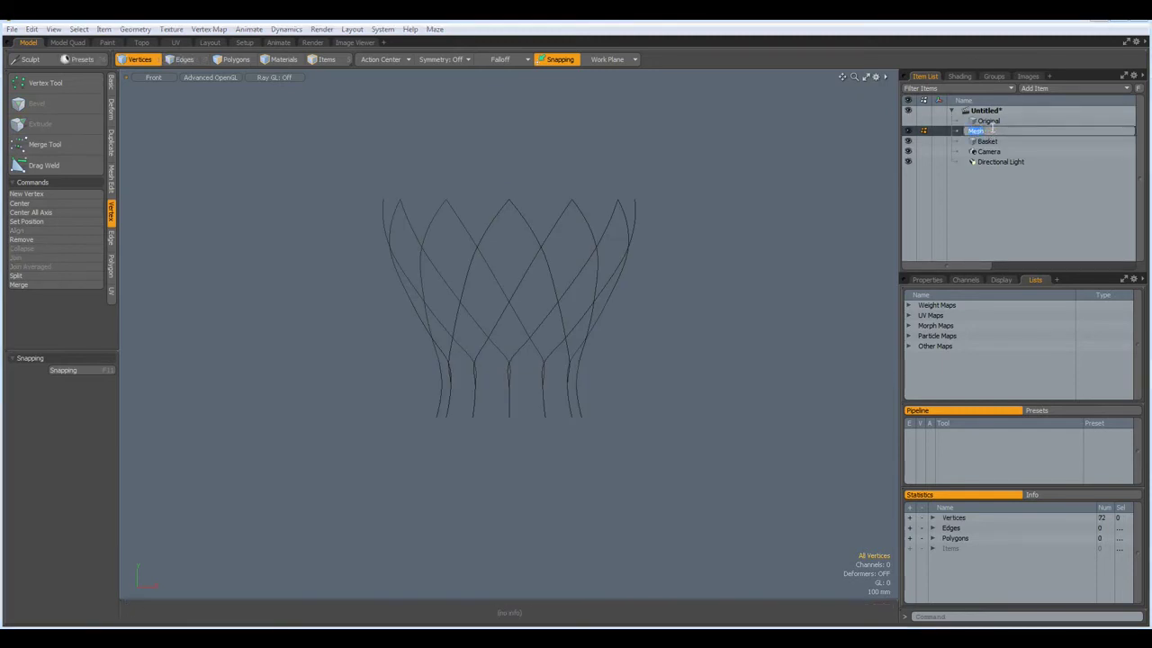
type("Source")
key("Return")
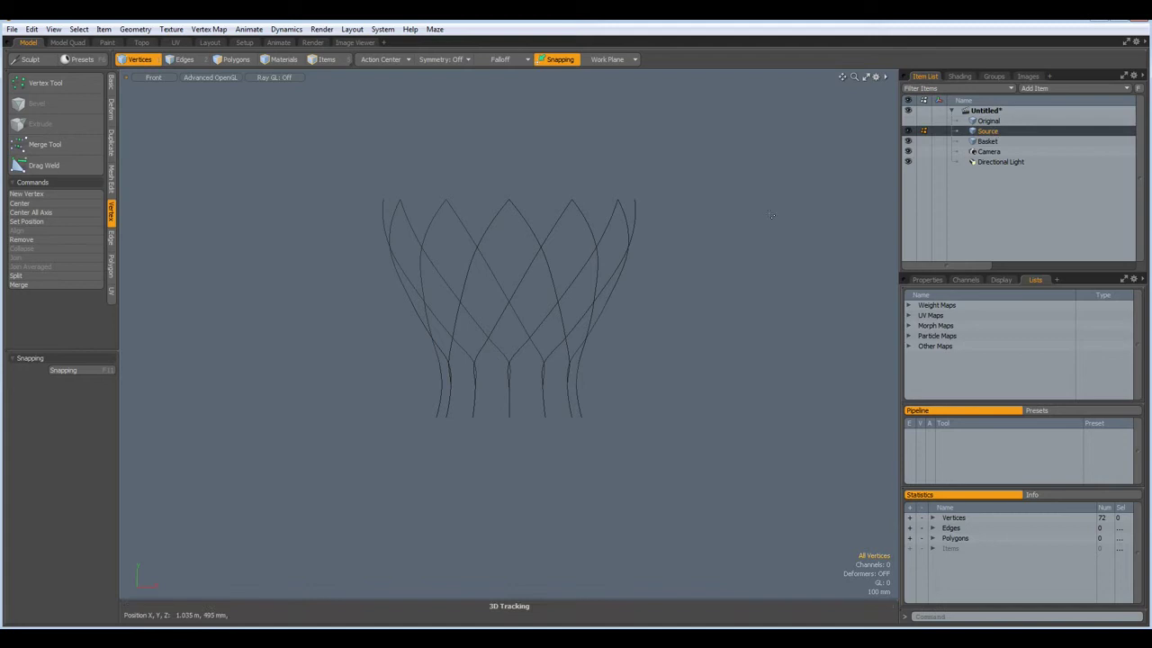
In the Basket layer, select the uppermost ring of vertices and make a polygon from them to close the rim
left_click(976, 142)
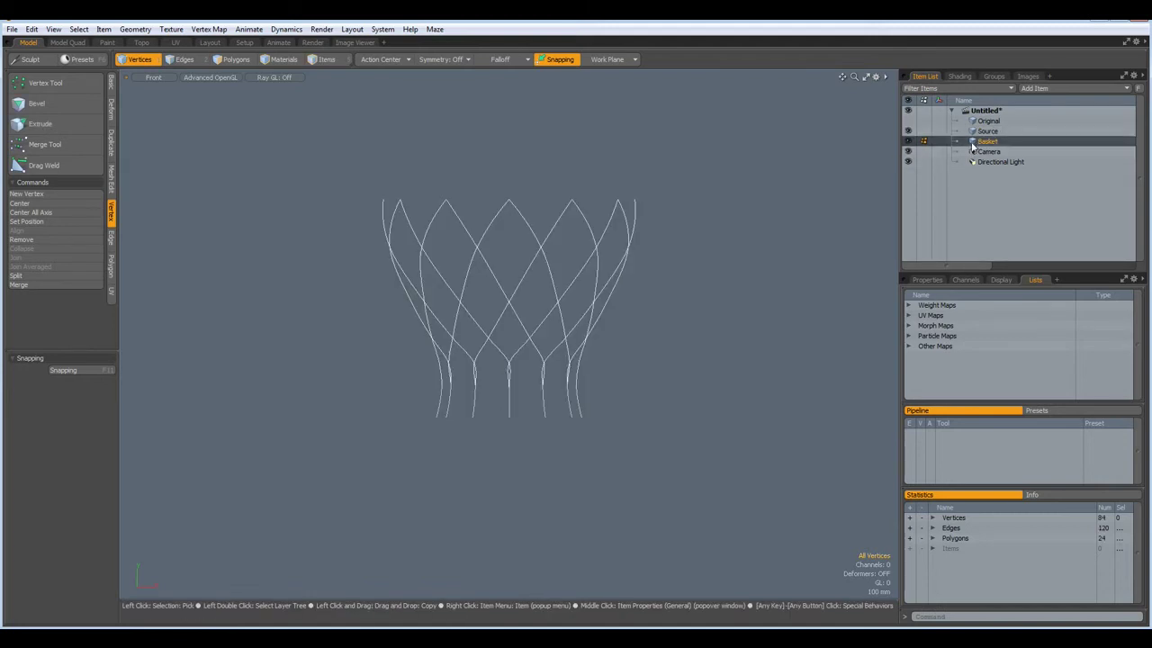
key("ctrl+space")
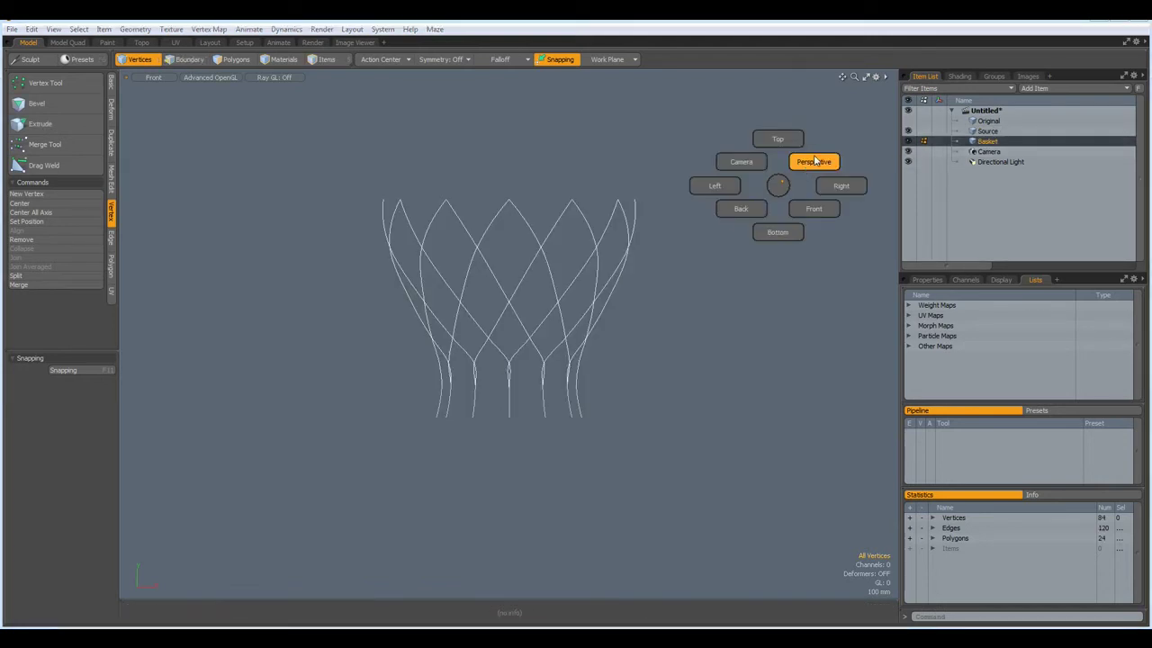
left_click(813, 161)
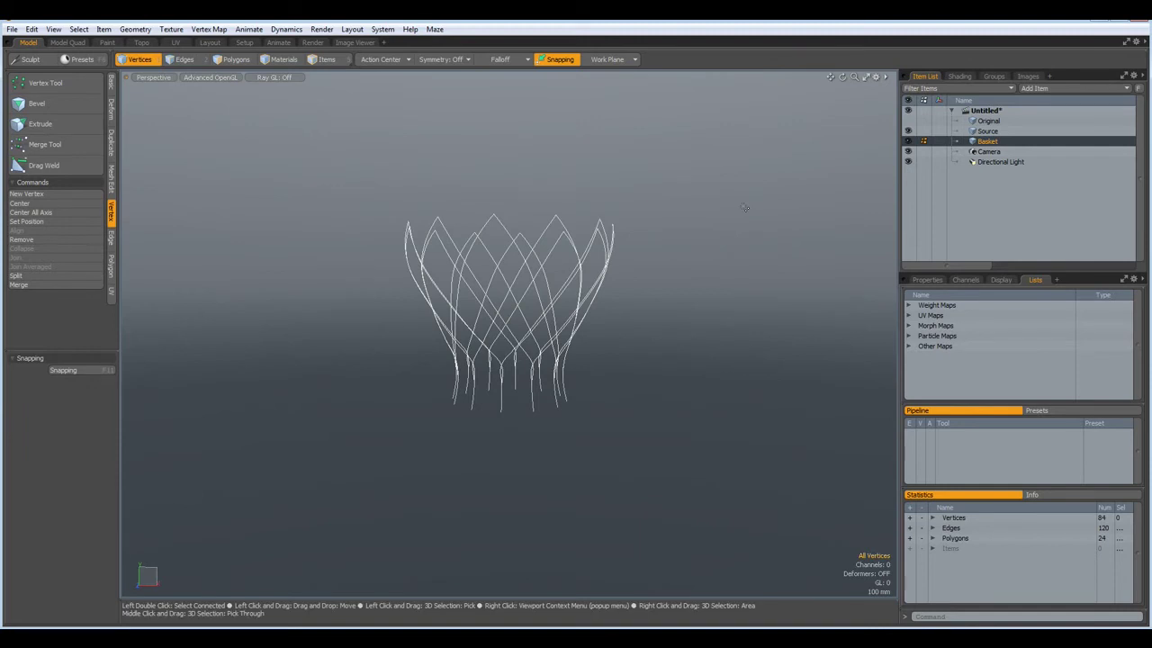
key("ctrl+space")
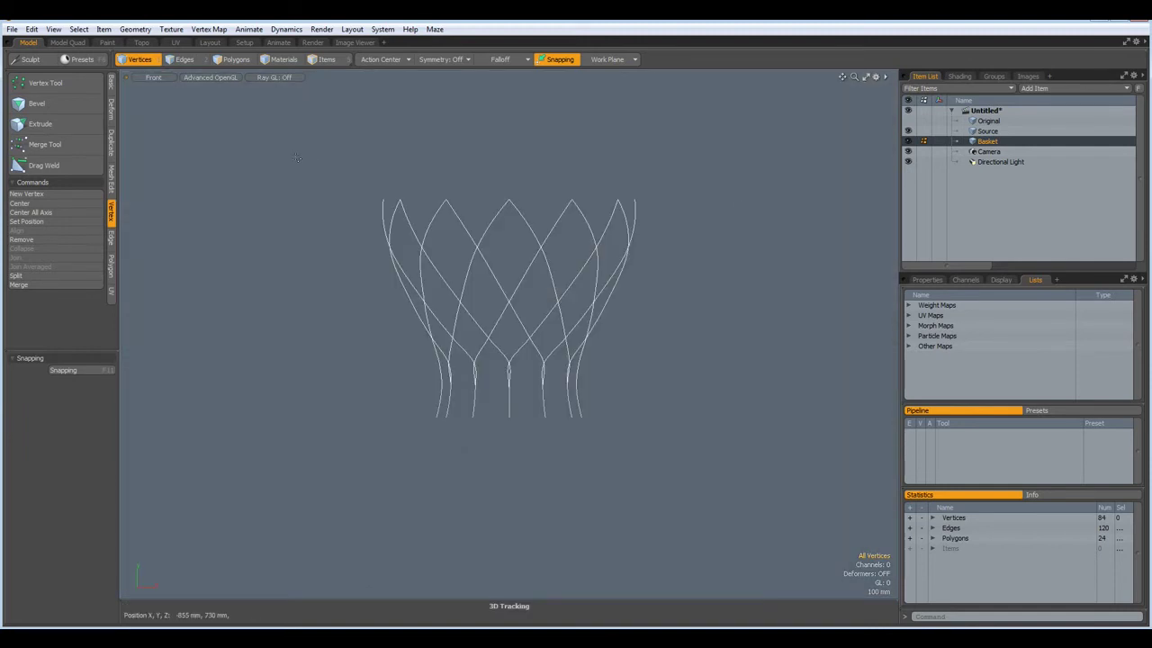
mouse_move(297, 157)
right_mouse_down()
mouse_move(630, 225)
mouse_move(742, 214)
right_mouse_up()
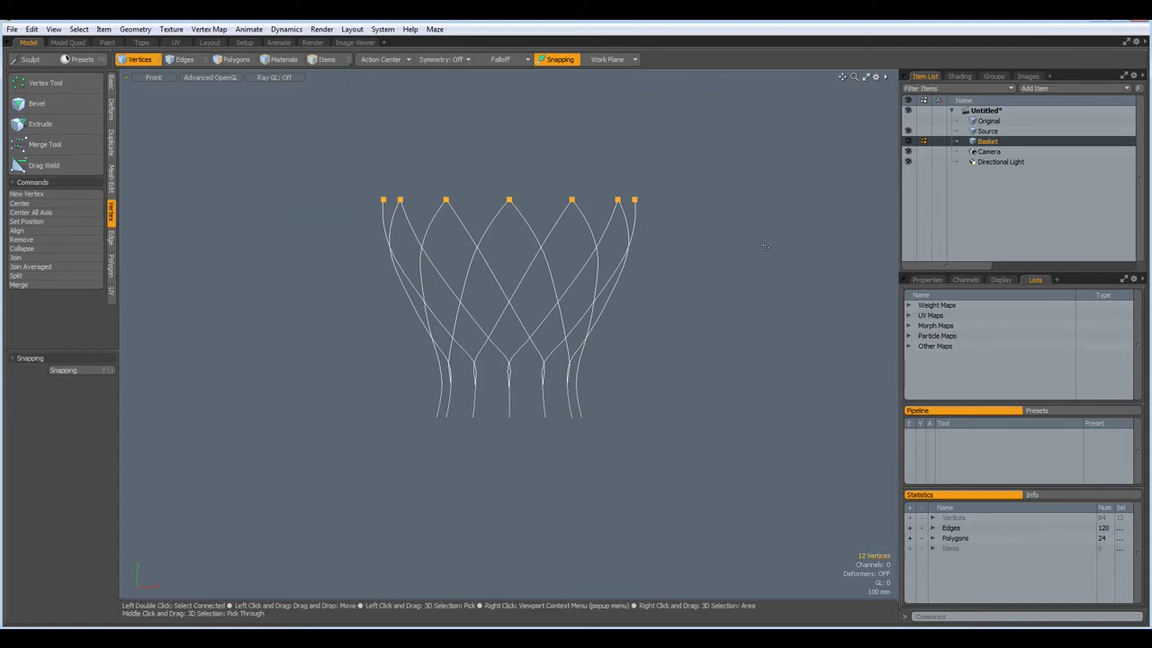
key("ctrl+space")
left_click(797, 221)
left_click_drag(720, 270, 702, 321, "alt")
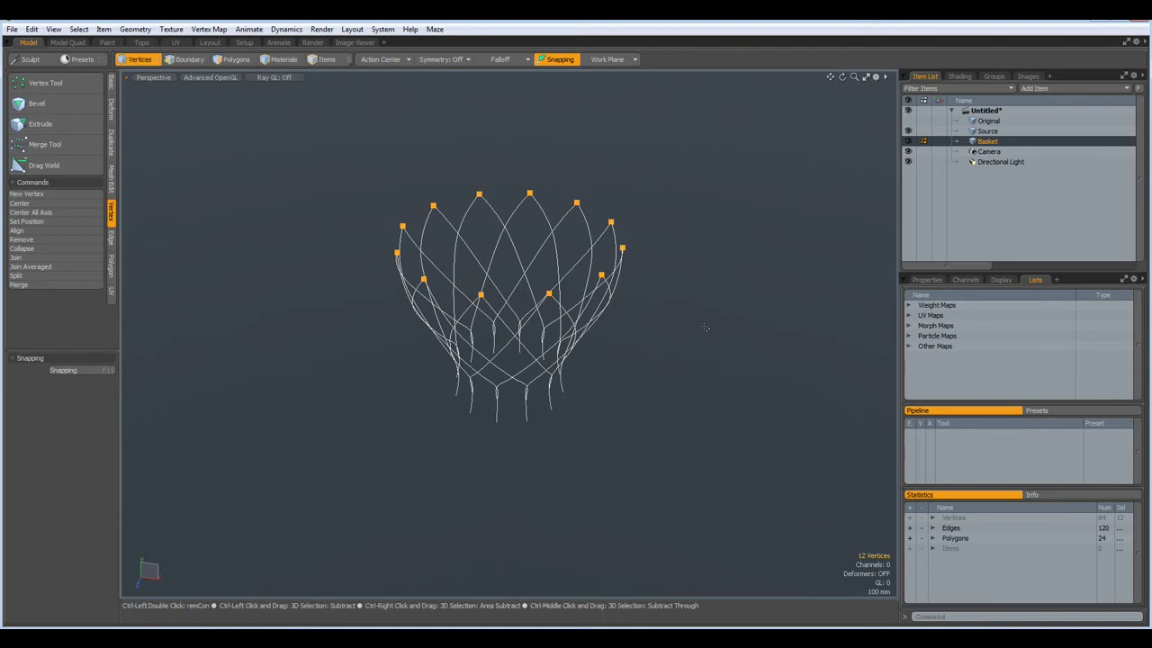
key("p")
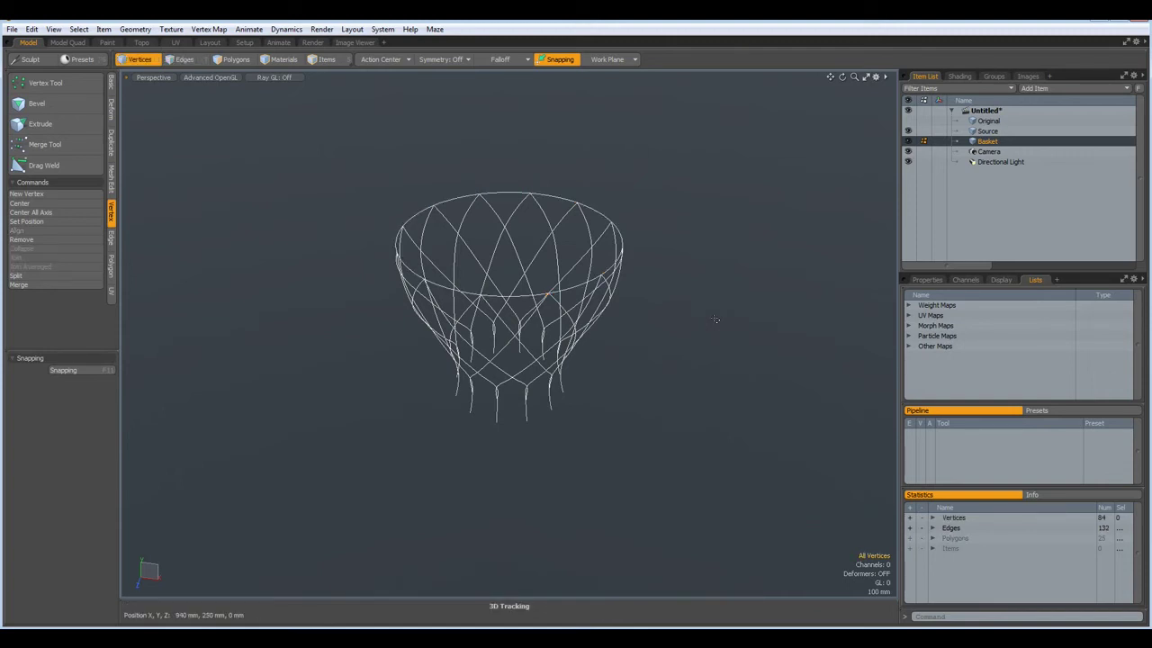
Cut the rim polygon out of the Basket layer and paste it into a new mesh layer
mouse_move(715, 319)
left_mouse_down("alt")
mouse_move(730, 336)
mouse_move(725, 314)
mouse_move(727, 332)
left_mouse_up("alt")
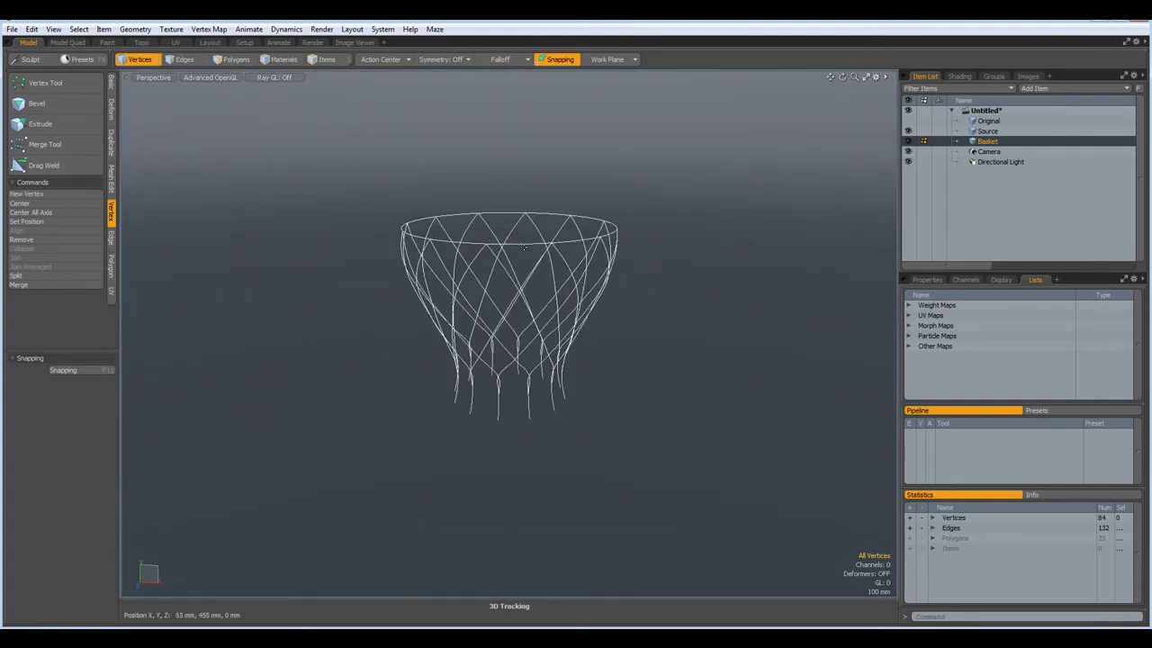
key("2")
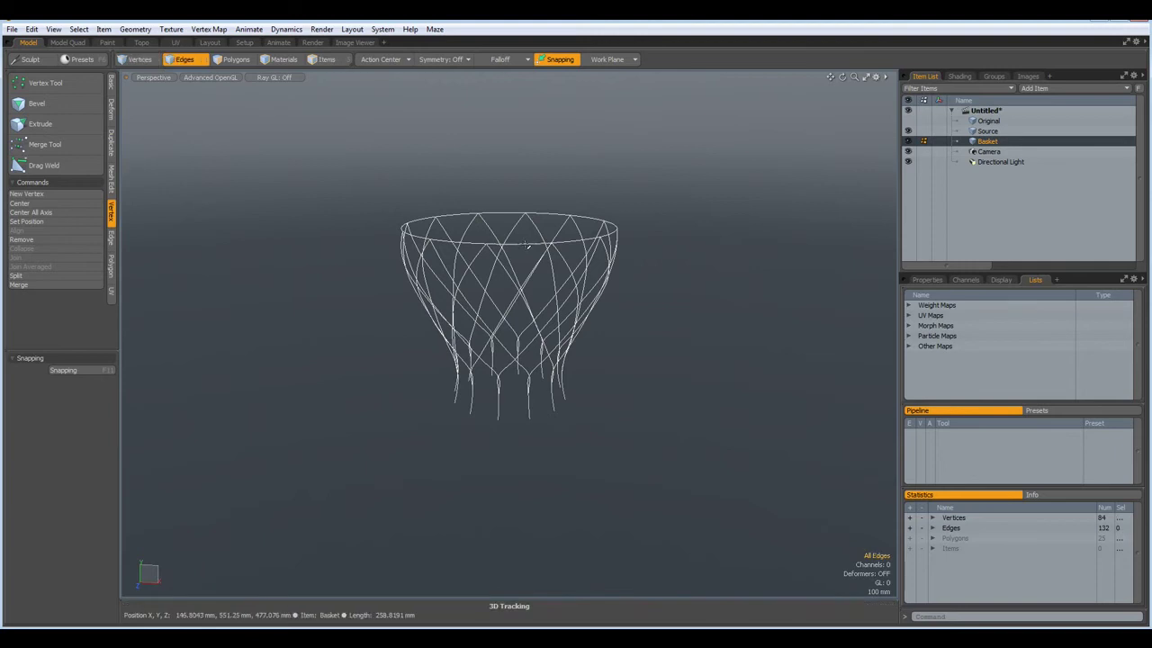
key("3")
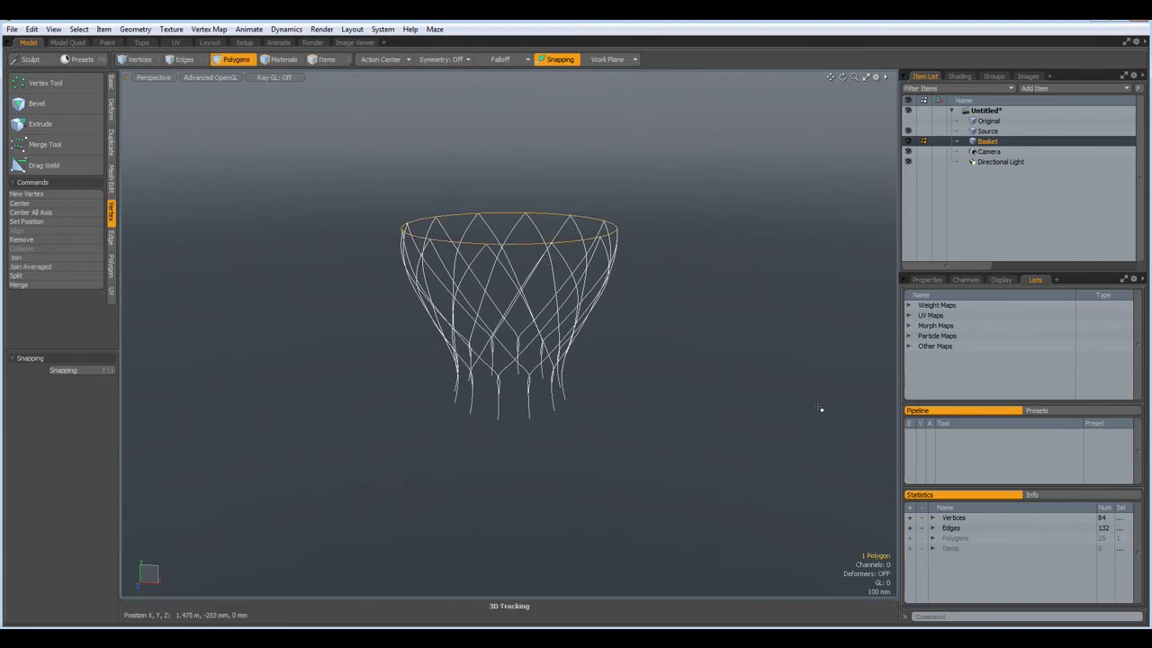
key("ctrl+x")
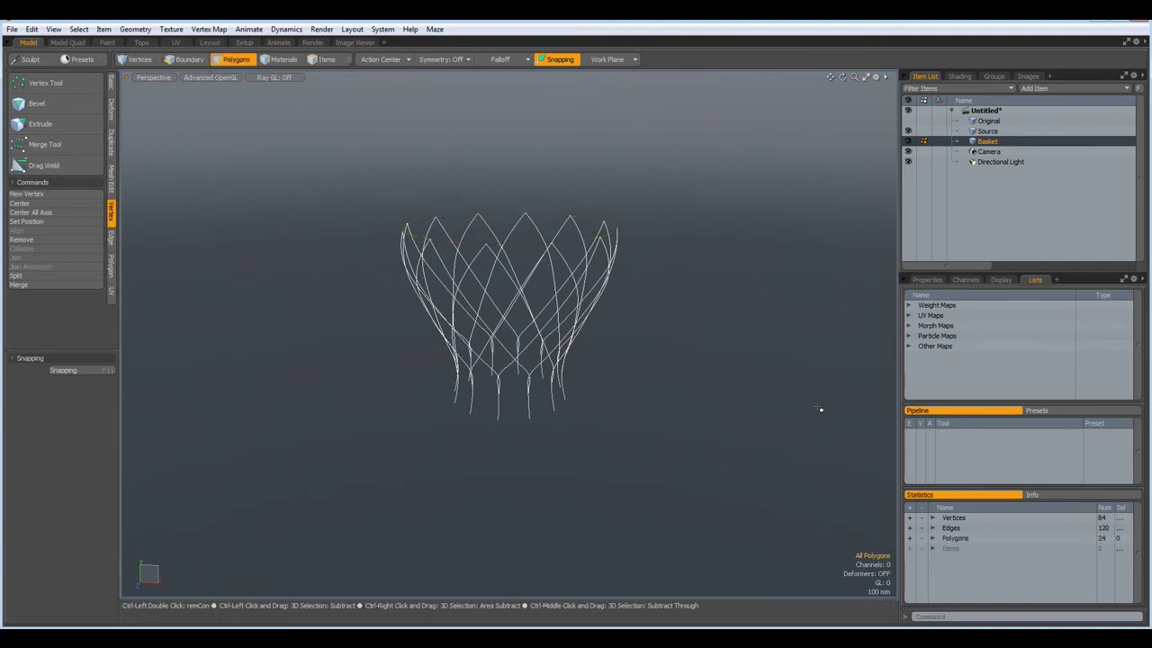
key("n")
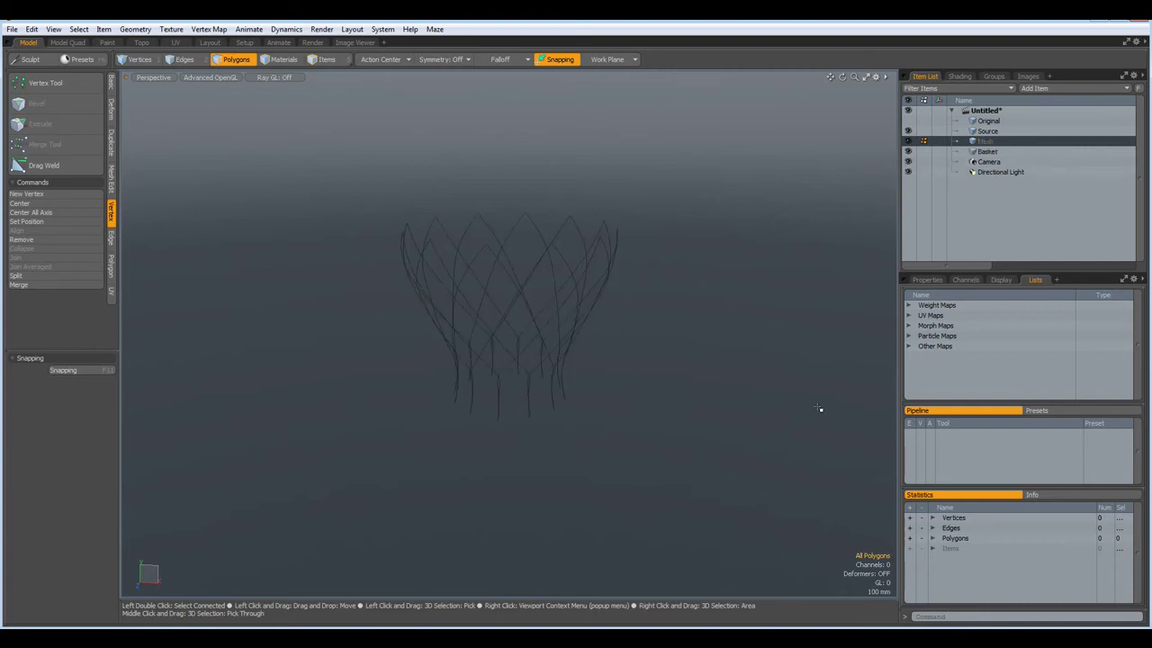
key("ctrl+v")
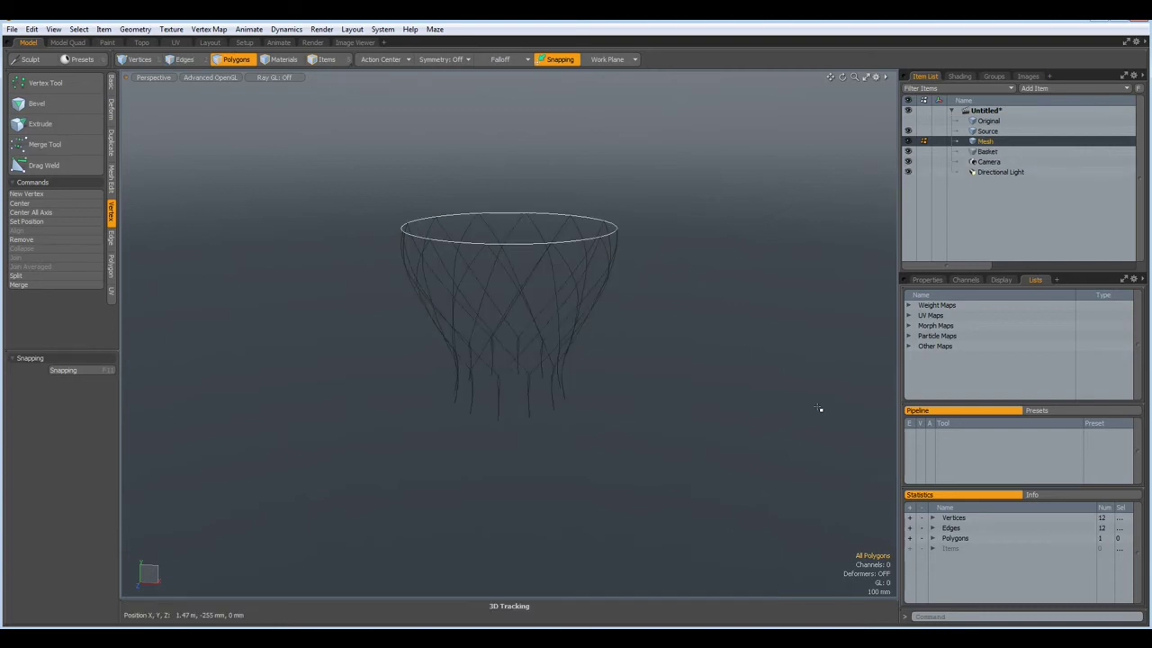
Rename the mesh layer holding the rim polygon as Ring
double_click(986, 142)
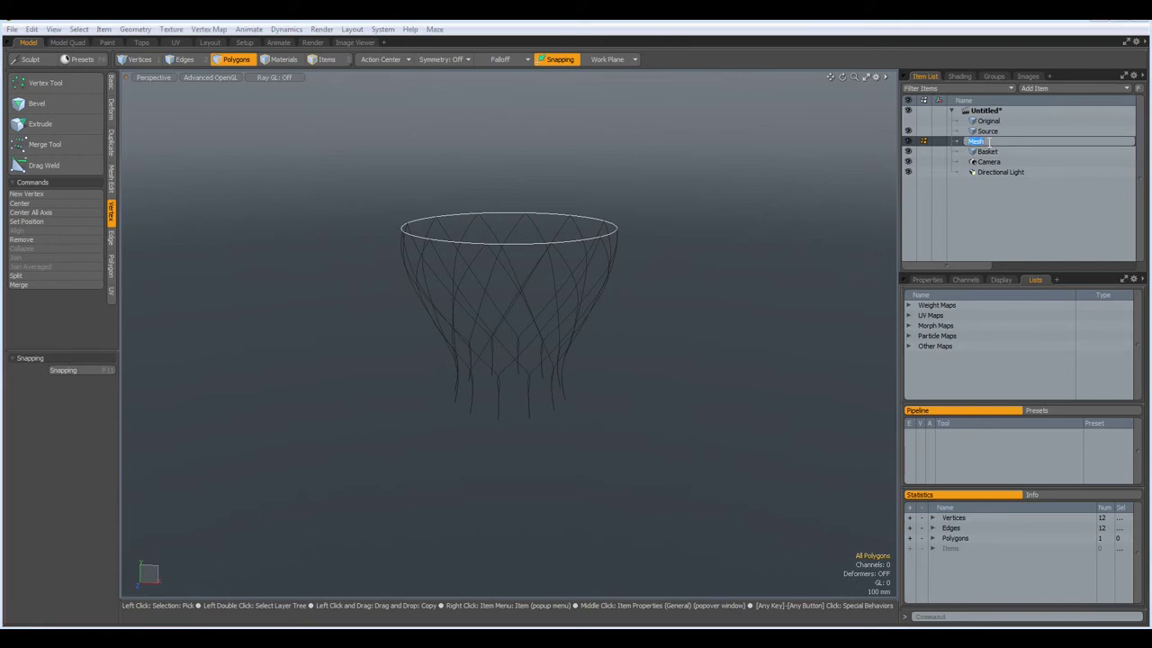
type("Ring")
key("Return")
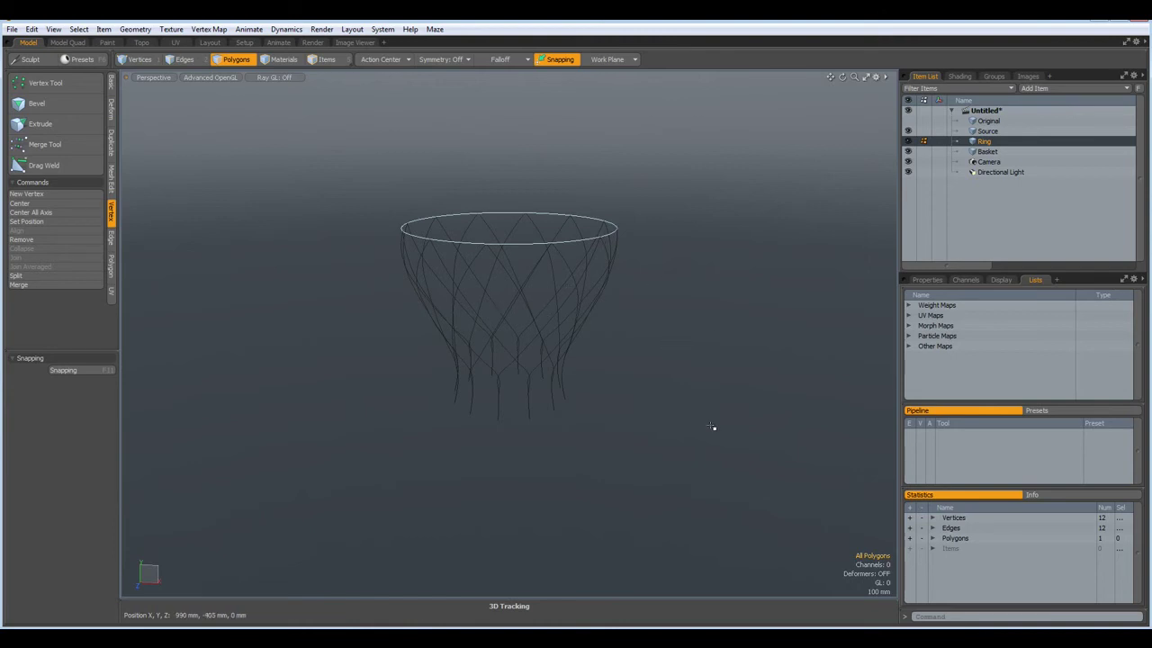
In the Basket layer's Front view, draw a Quadball sphere of about 22 mm radius on the central strand crossing at about 144 mm height
left_click(983, 151)
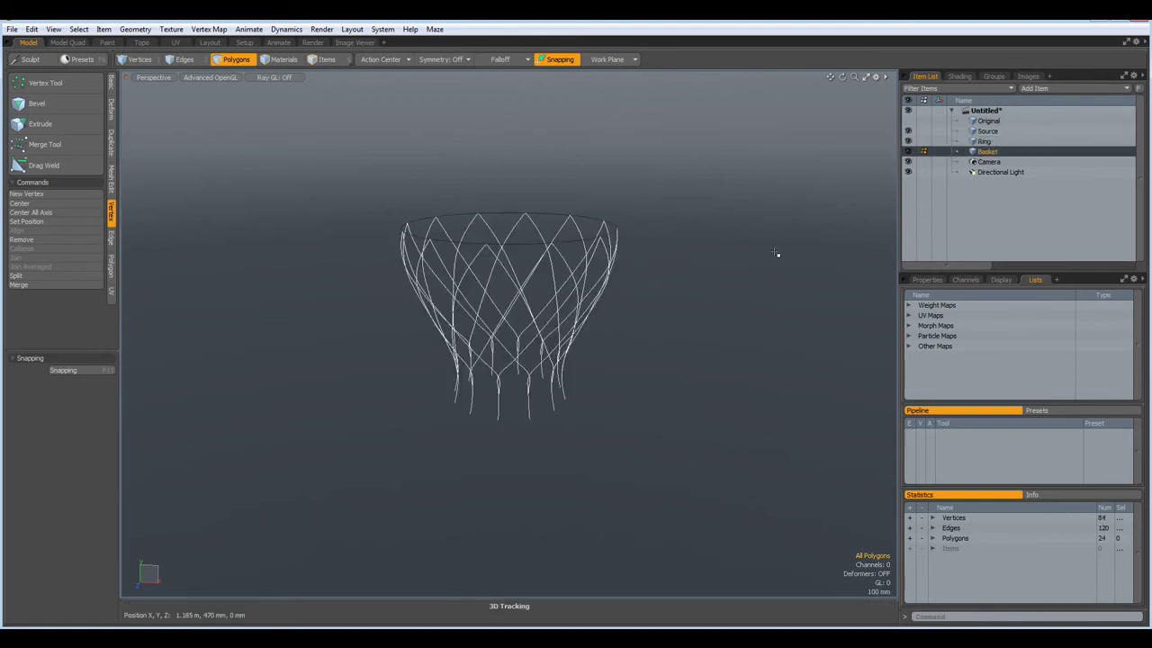
key("KP_1")
scroll(509, 315, "up", 2)
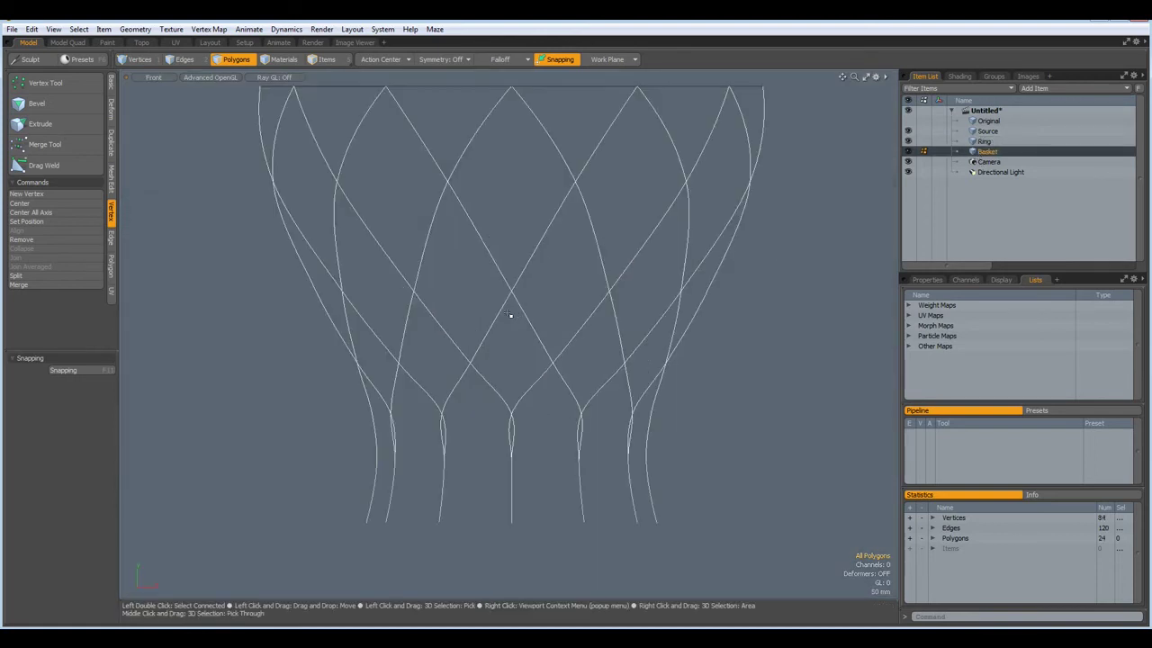
scroll(509, 315, "down", 1)
left_click(112, 84)
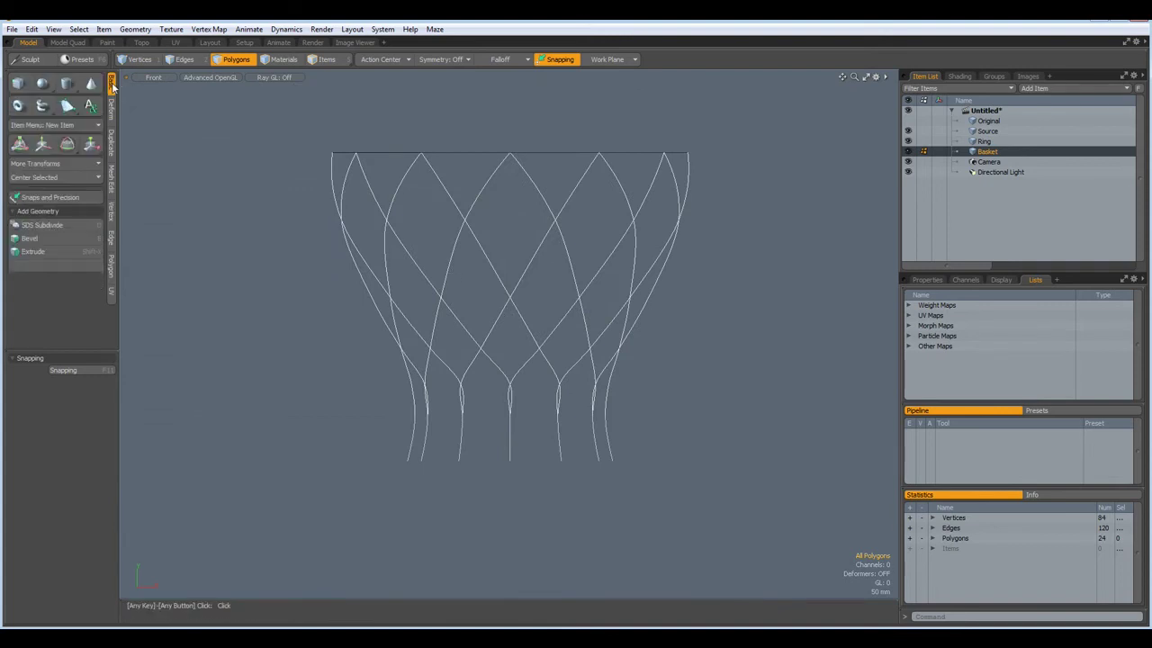
left_click(44, 84)
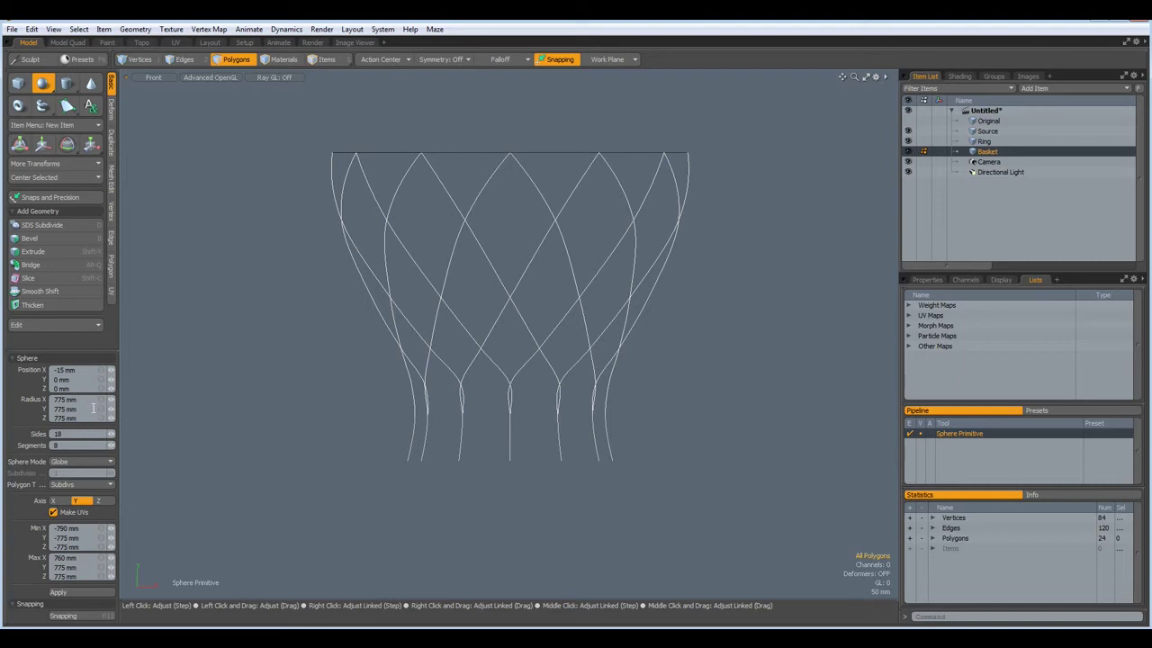
left_click(85, 462)
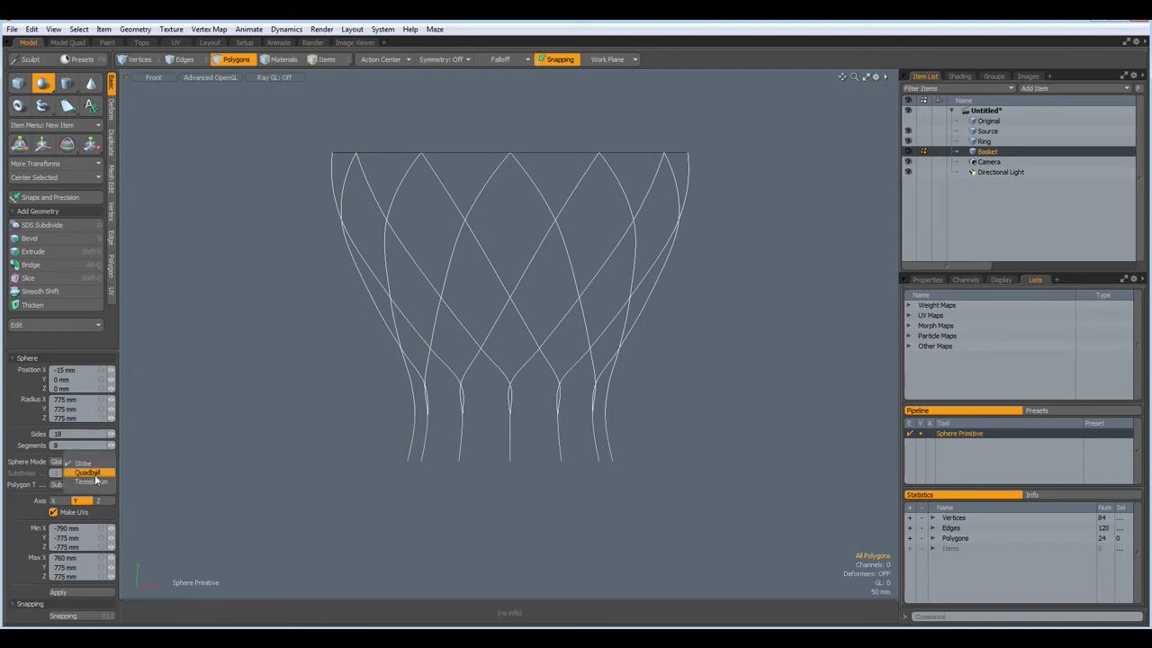
left_click(88, 474)
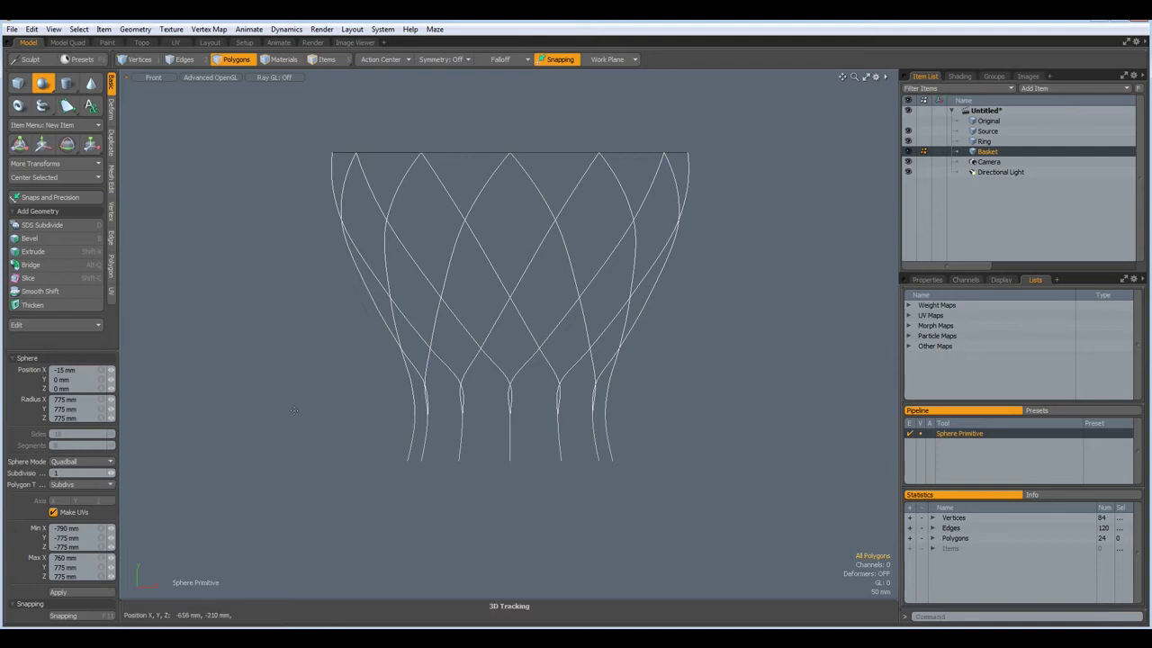
scroll(523, 297, "up", 3)
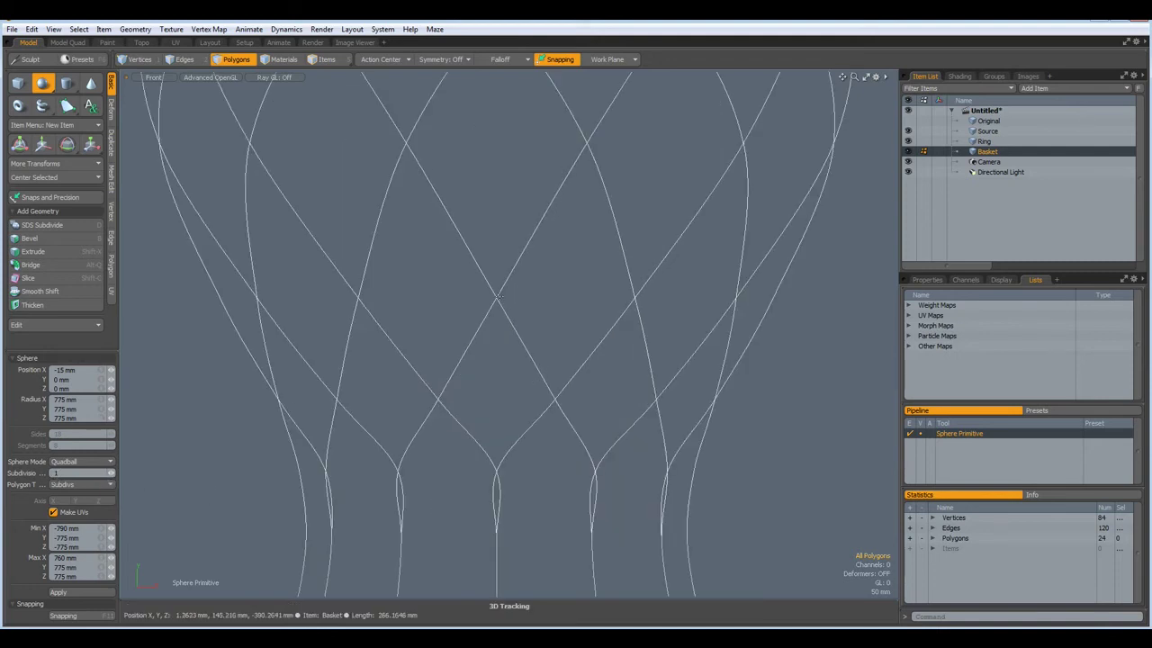
left_click(498, 295)
left_click_drag(498, 295, 484, 301)
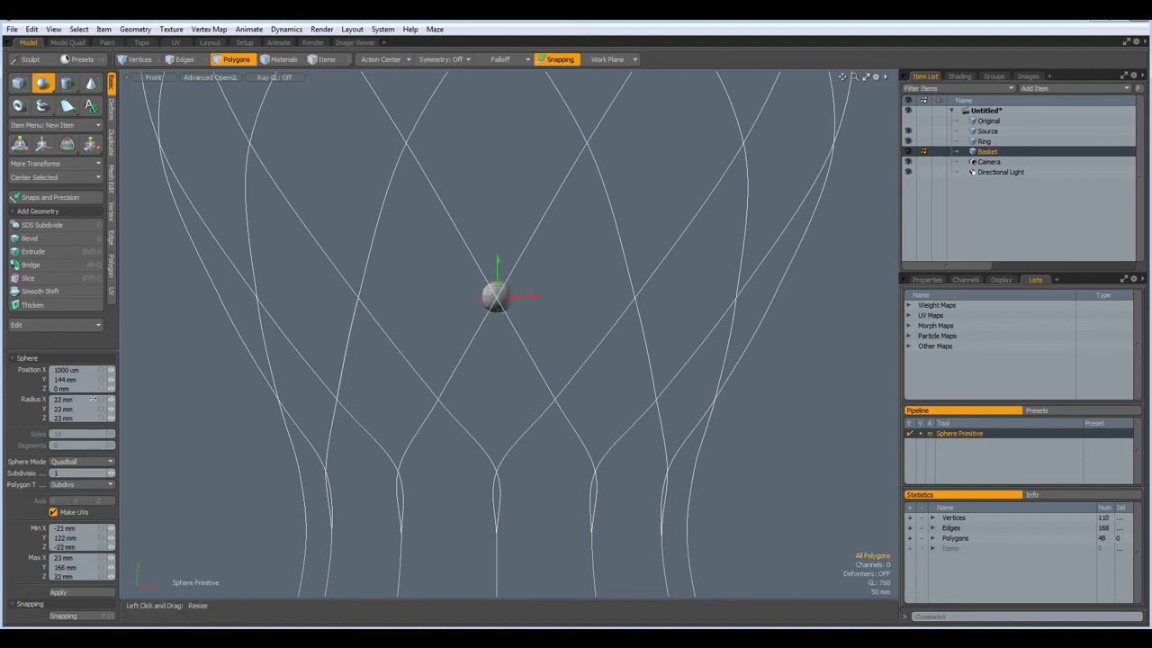
Set the sphere's radius to 15 mm on all axes and its X position to 0 mm
left_click(101, 401)
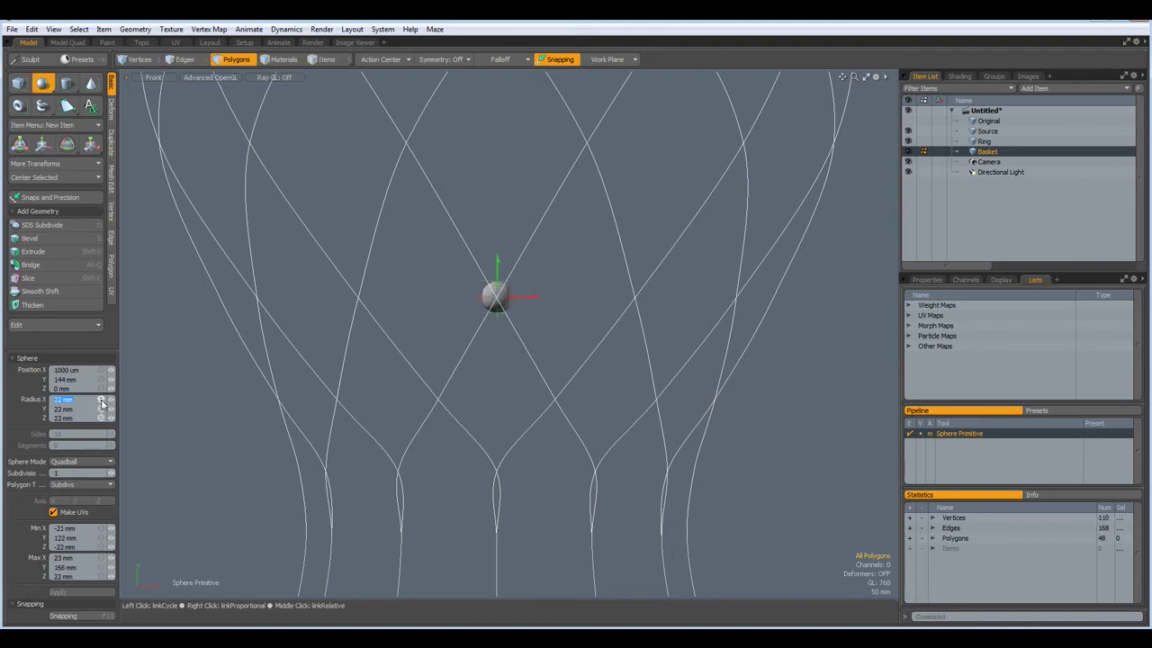
type("15")
key("Return")
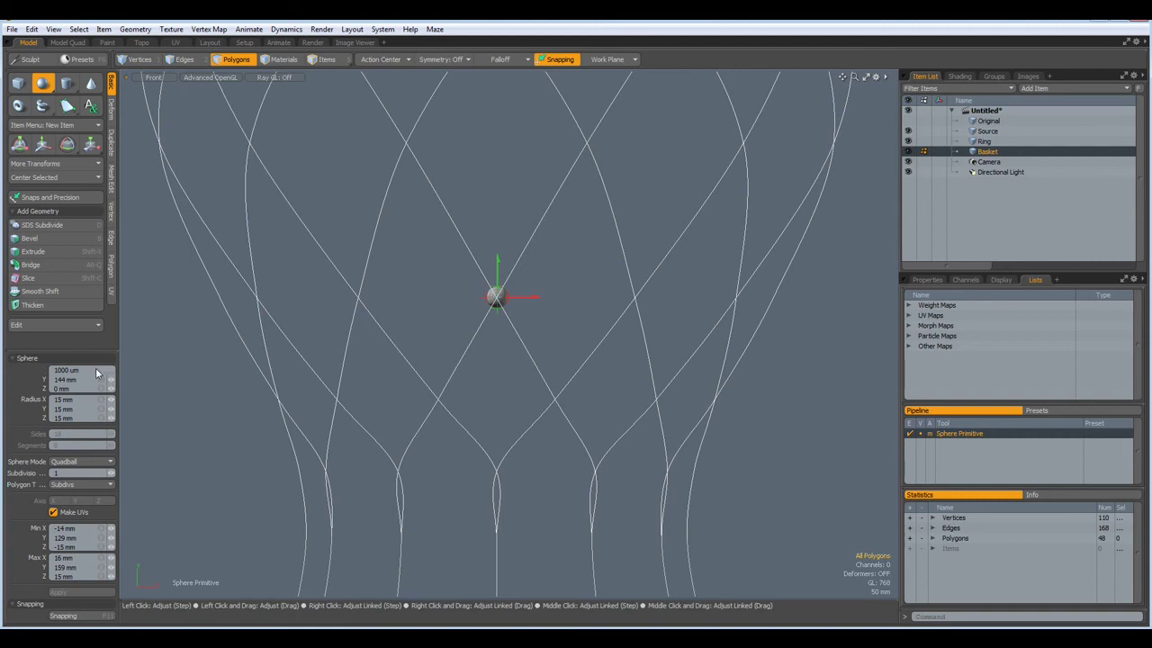
left_click(89, 369)
type("0")
key("Return")
Convert the sphere from subdivision surfaces to plain polygon faces and finish the Sphere tool
scroll(501, 286, "up", 5)
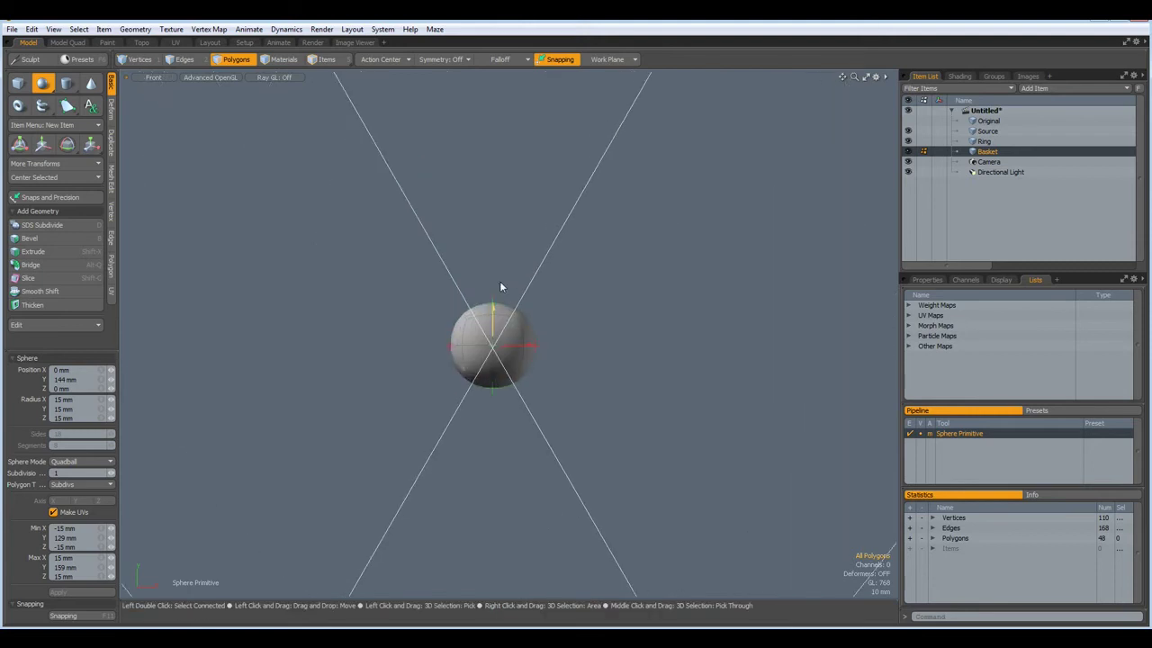
key("Tab")
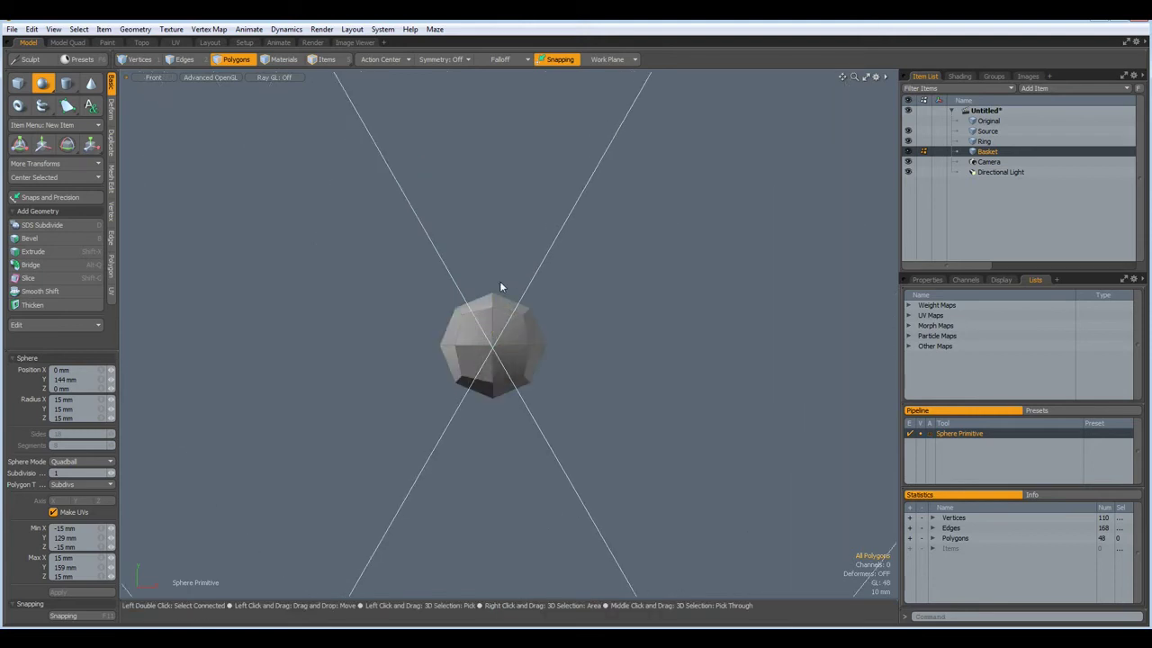
key("space")
Move the sphere's polygons out of the Basket layer into a new mesh layer named Knot
double_click(525, 363)
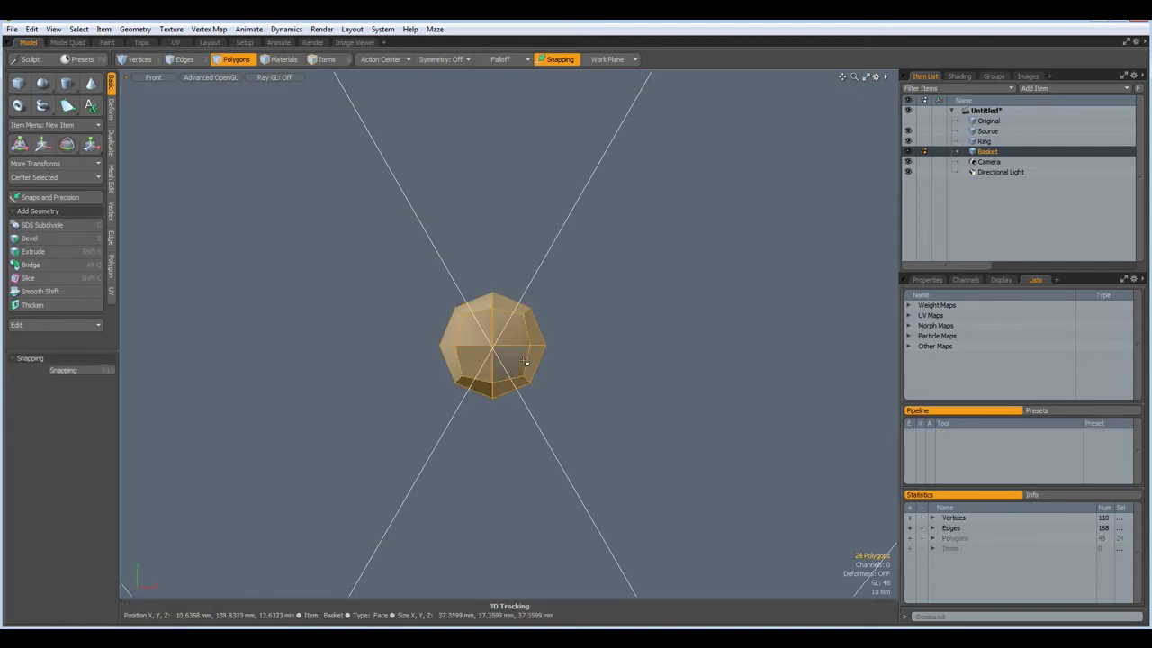
key("ctrl+x")
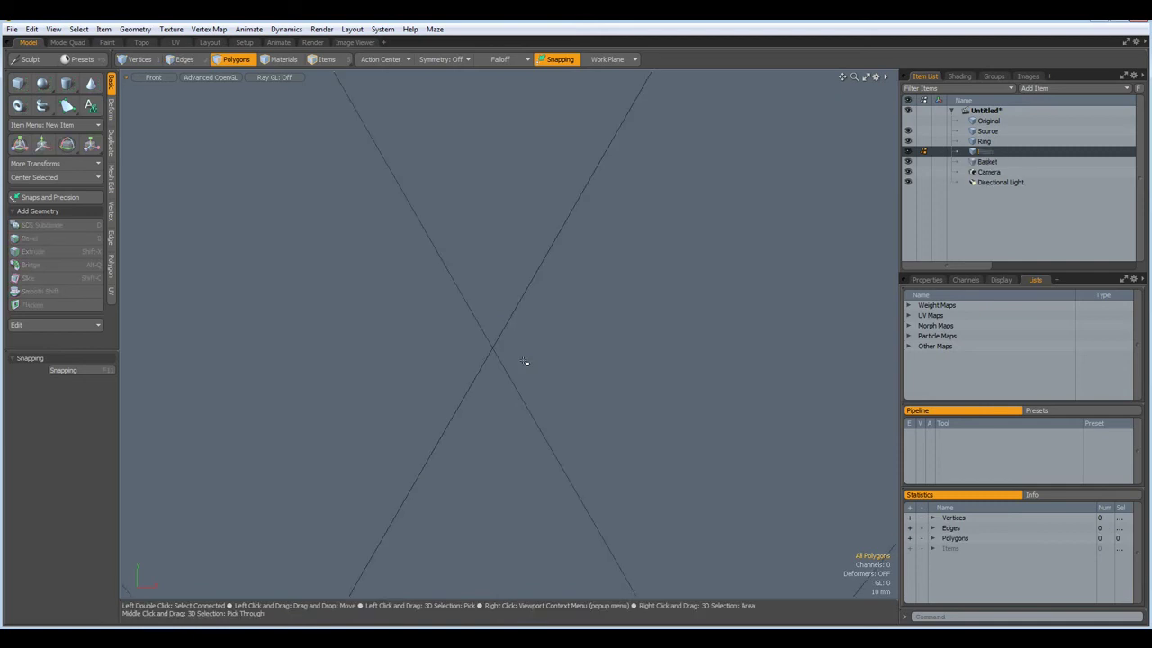
key("ctrl+v")
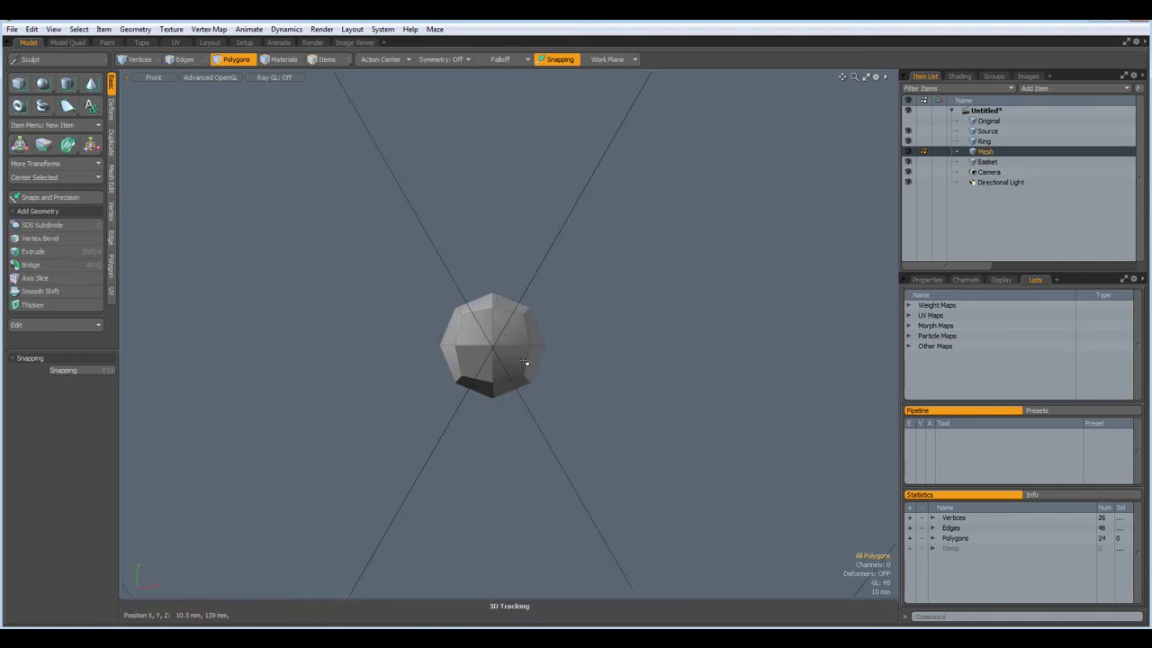
double_click(985, 151)
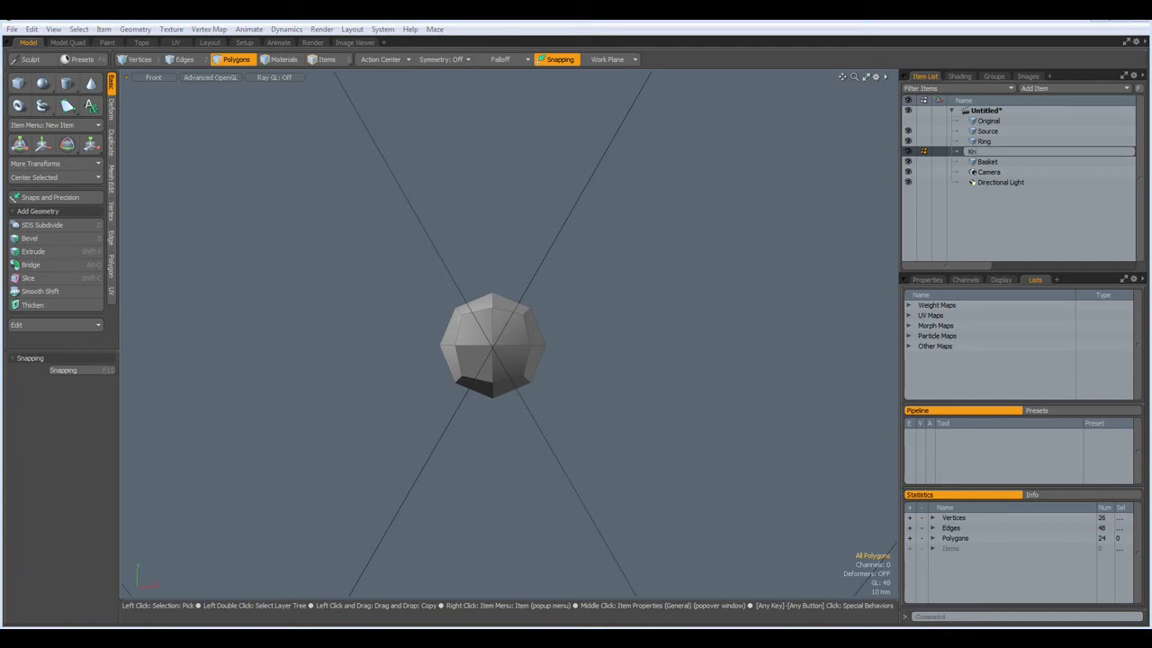
left_click(988, 153)
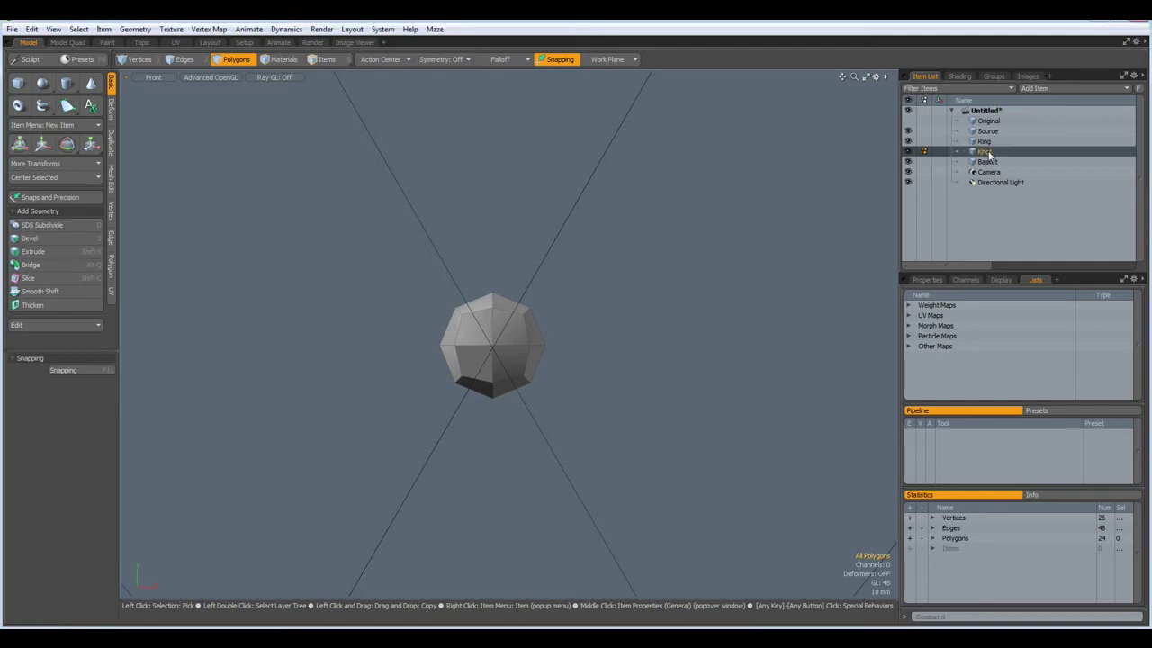
Add a Replicator particle item to the scene
left_click(1051, 88)
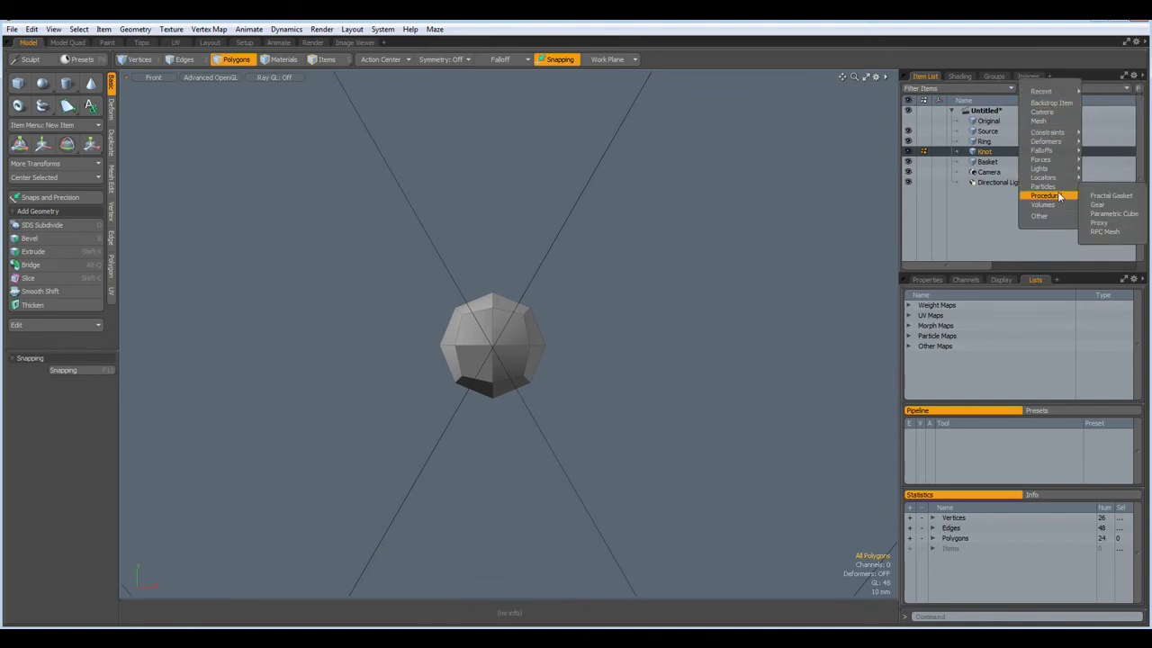
mouse_move(1048, 177)
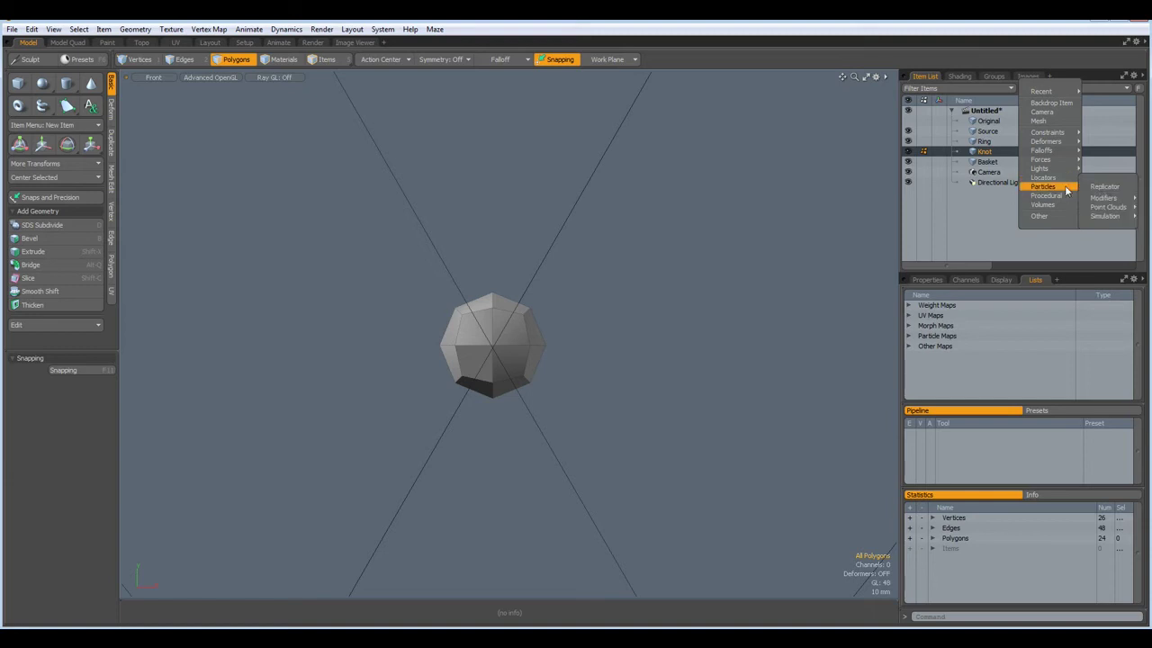
left_click(1109, 187)
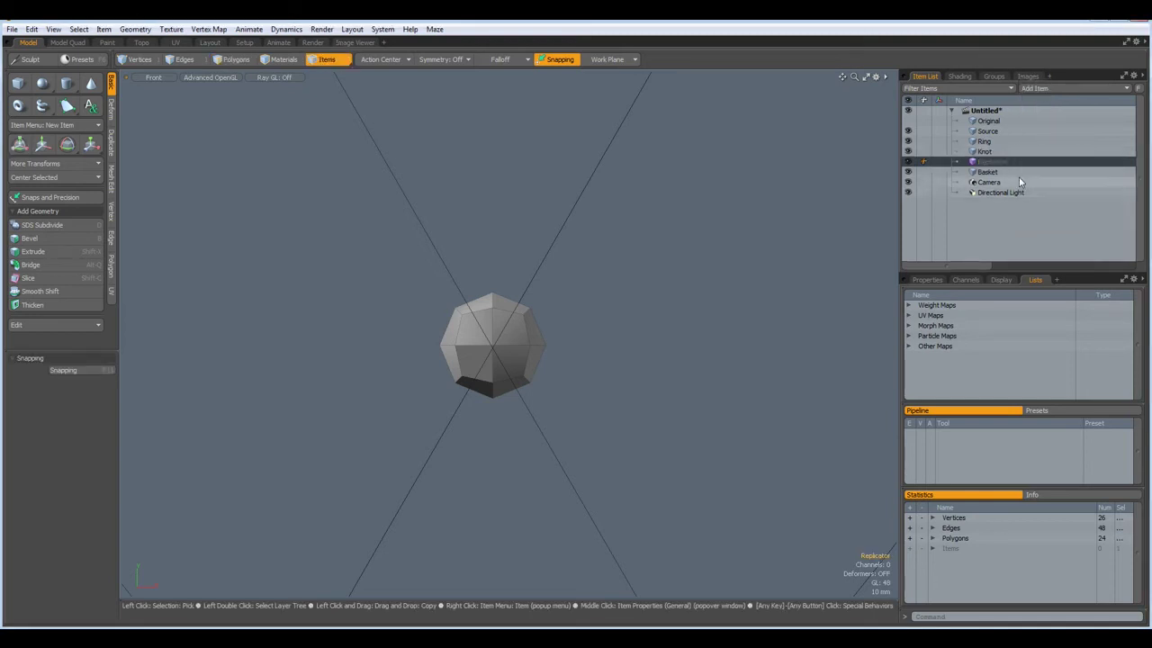
Set the Replicator's prototype to Knot and its point source to Source
left_click(927, 279)
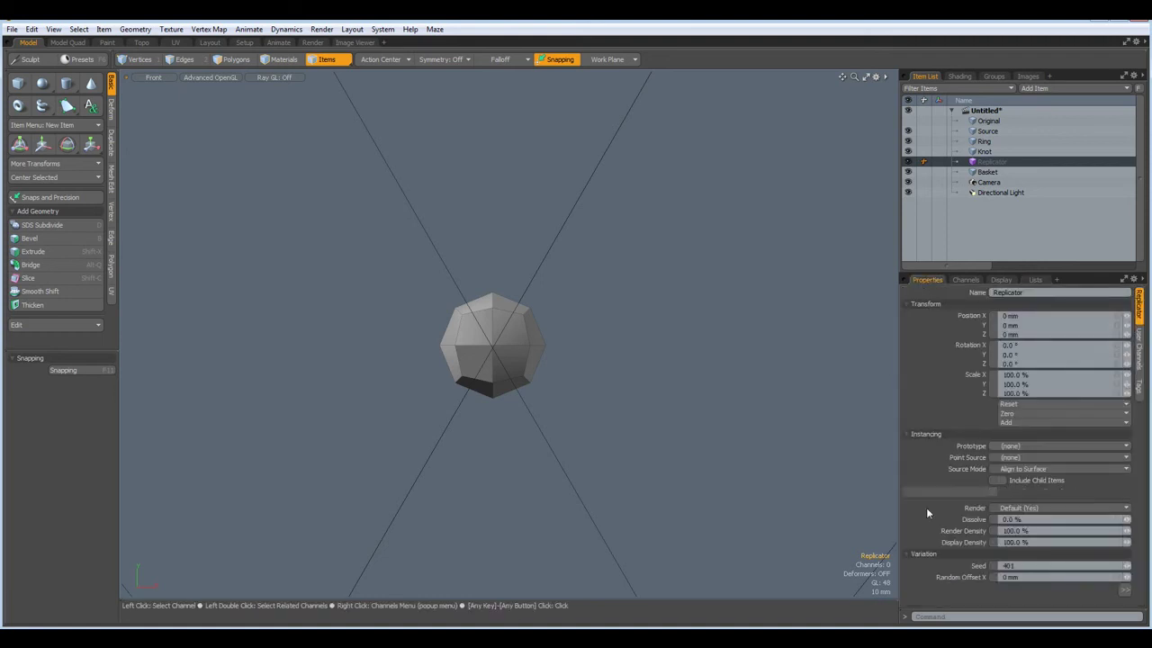
left_click(1053, 447)
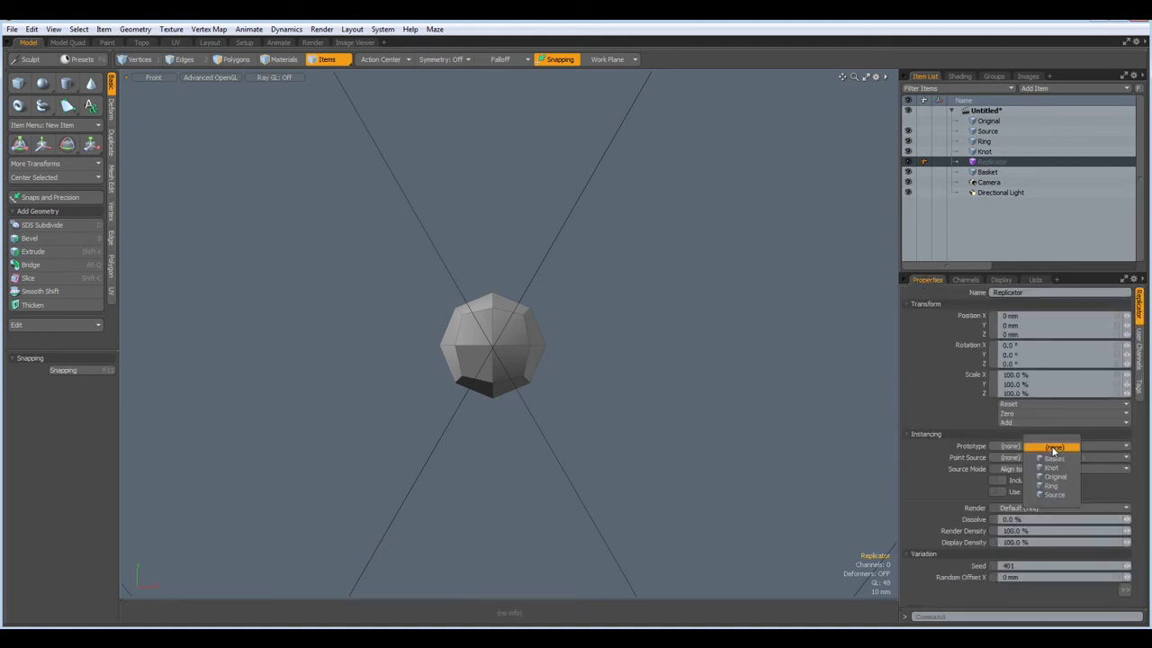
left_click(1051, 467)
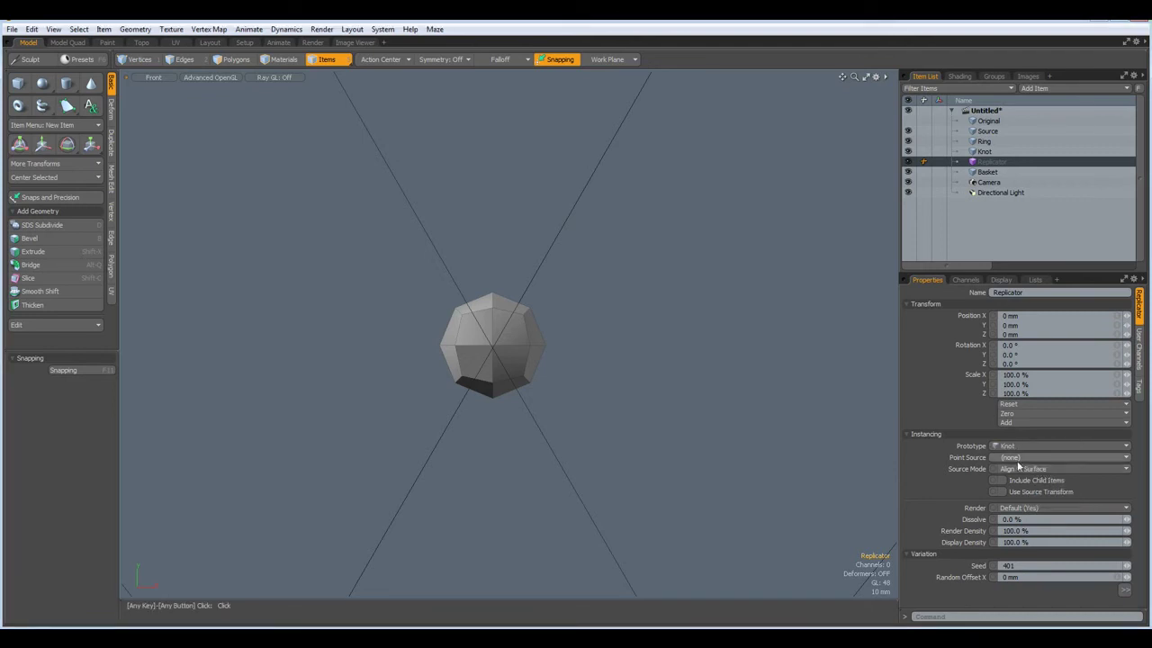
left_click(1032, 459)
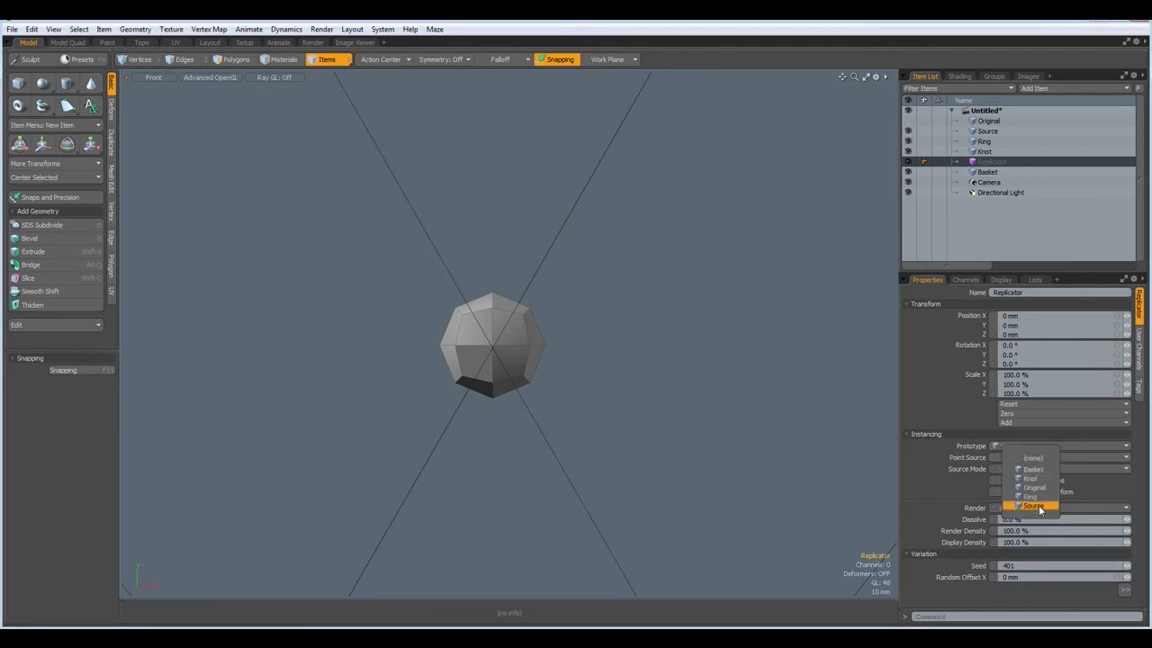
left_click(1036, 504)
scroll(696, 415, "down", 5)
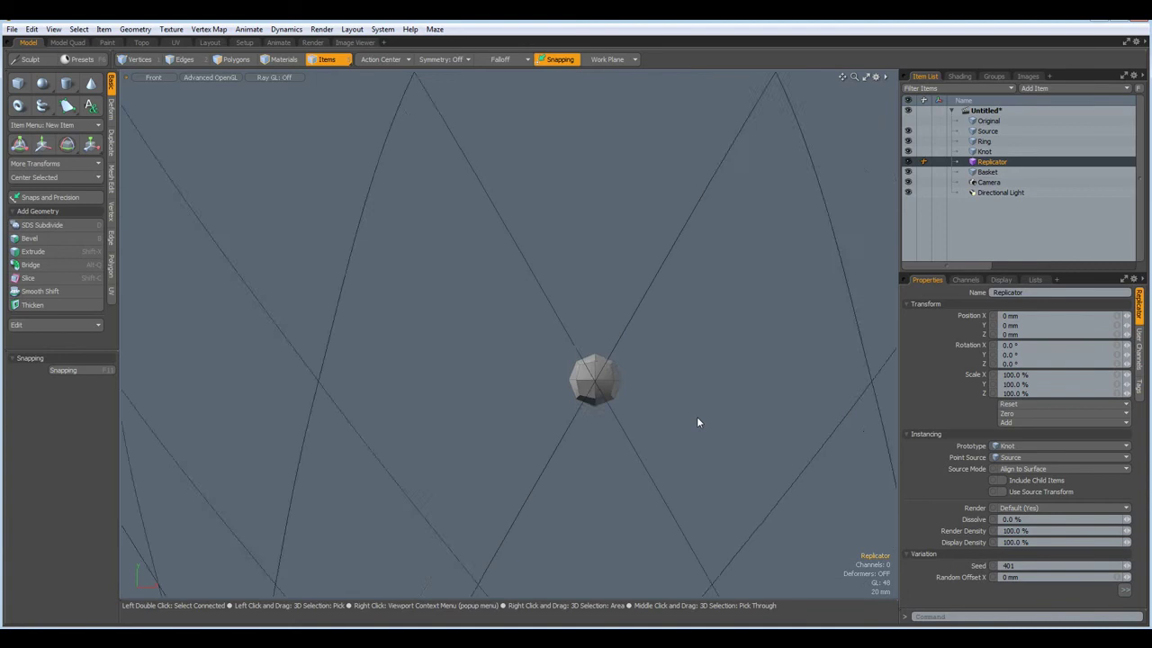
scroll(697, 416, "down", 3)
scroll(695, 422, "up", 3)
left_click_drag(694, 421, 608, 425, "alt")
scroll(611, 426, "down", 3)
scroll(613, 430, "up", 2)
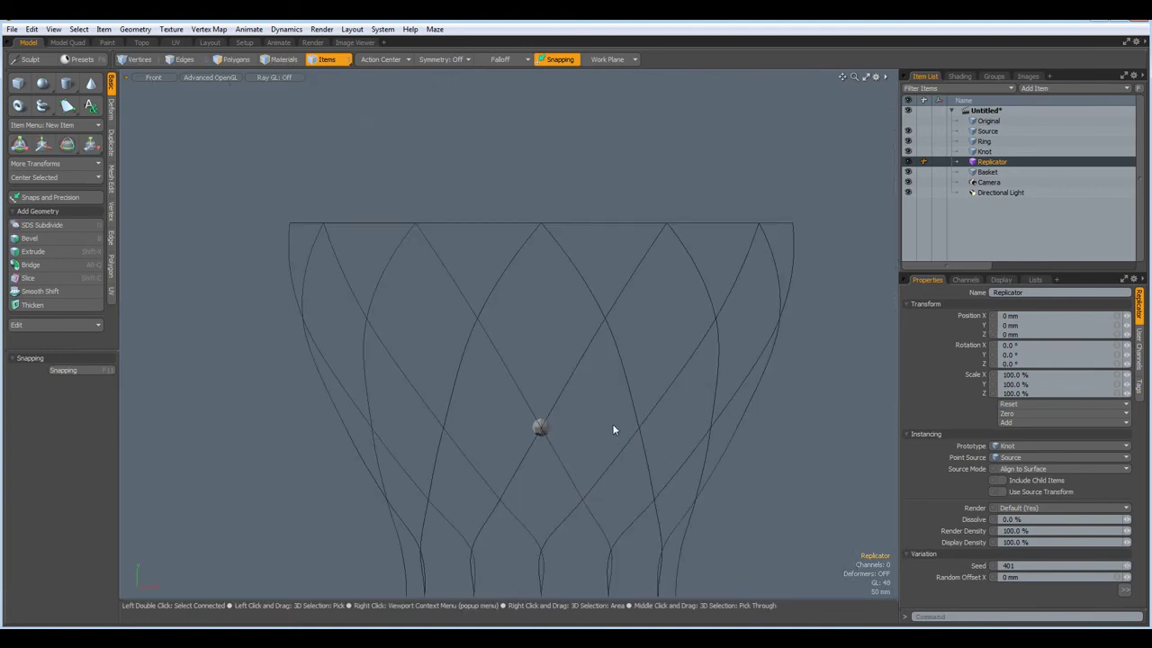
Enable curve rendering on the Basket mesh with a curve radius of 5 mm
left_click(978, 172)
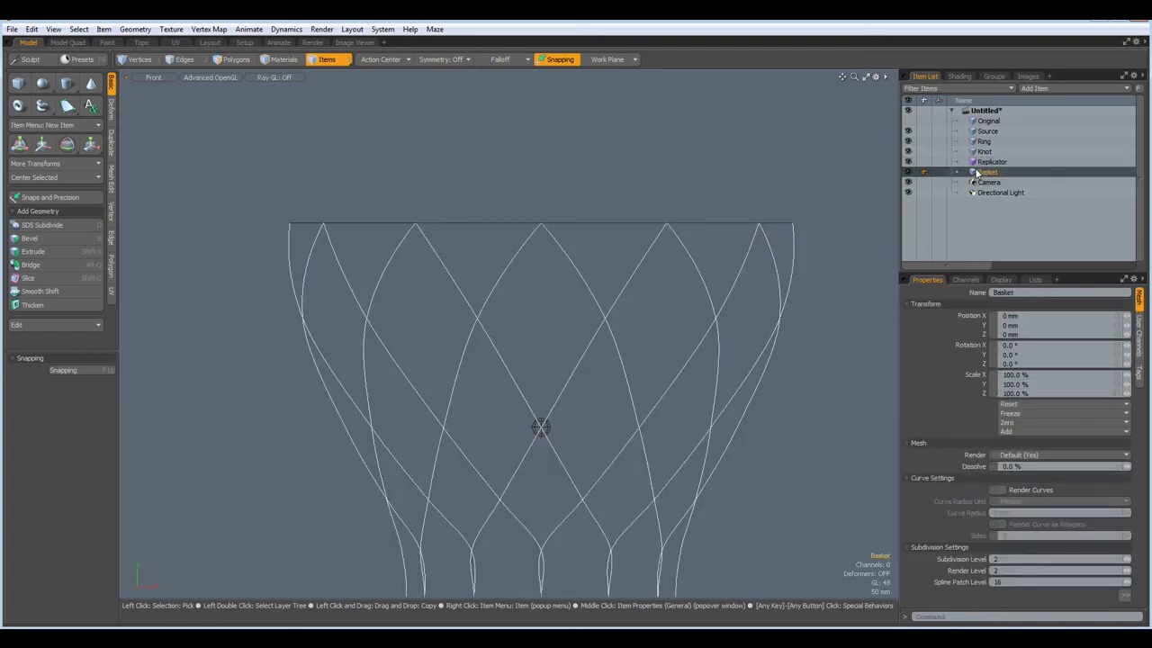
left_click(1002, 490)
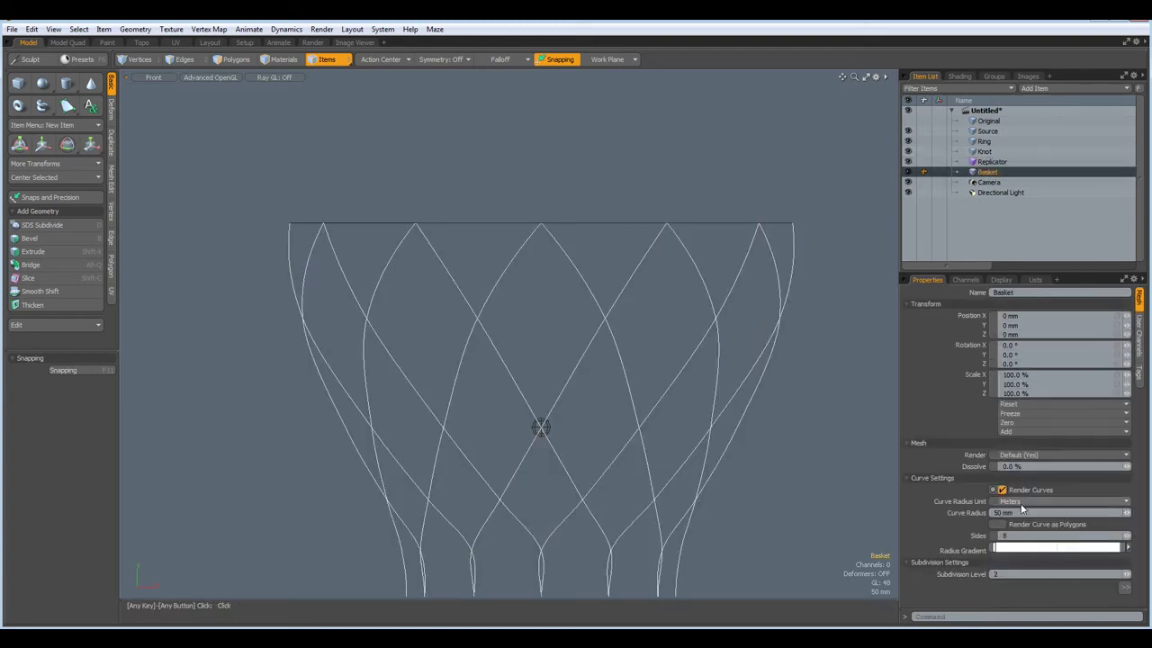
left_click(1021, 513)
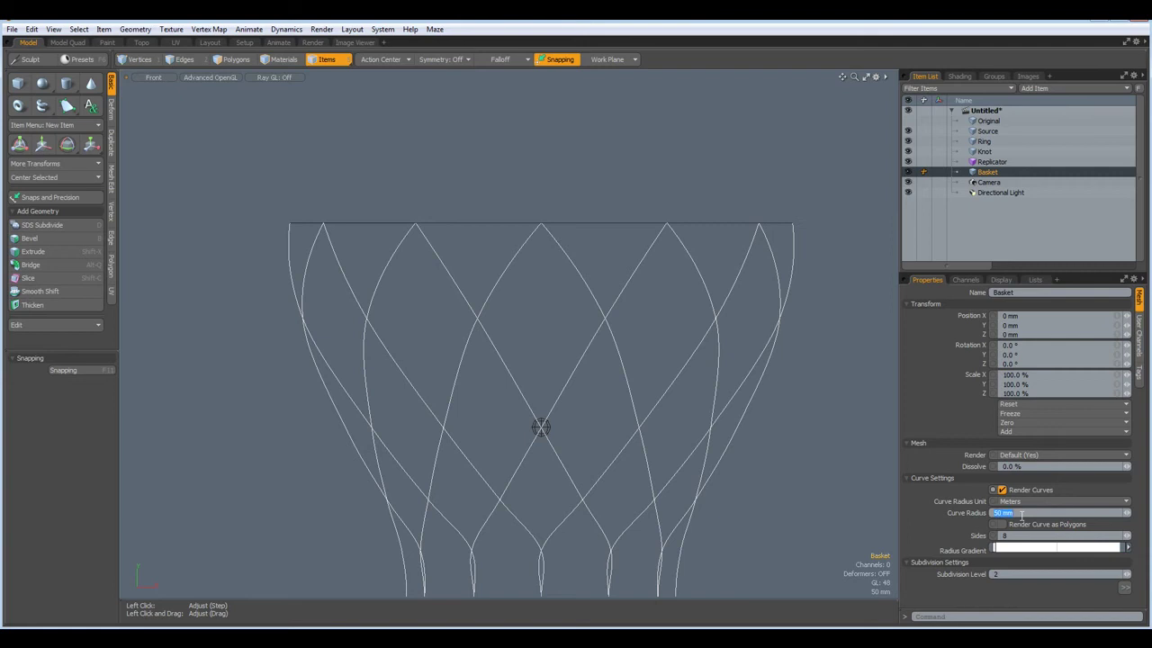
type("5")
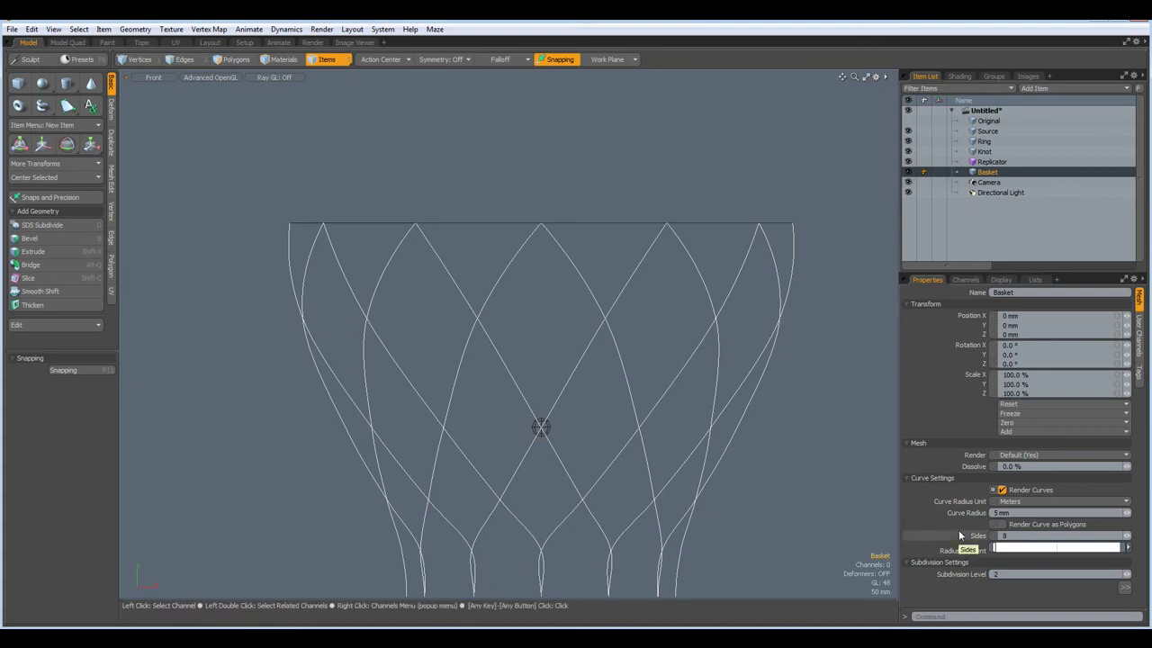
Set the front viewport's RayGL to Fast to preview the replicated knots and rendered curves
left_click(992, 162)
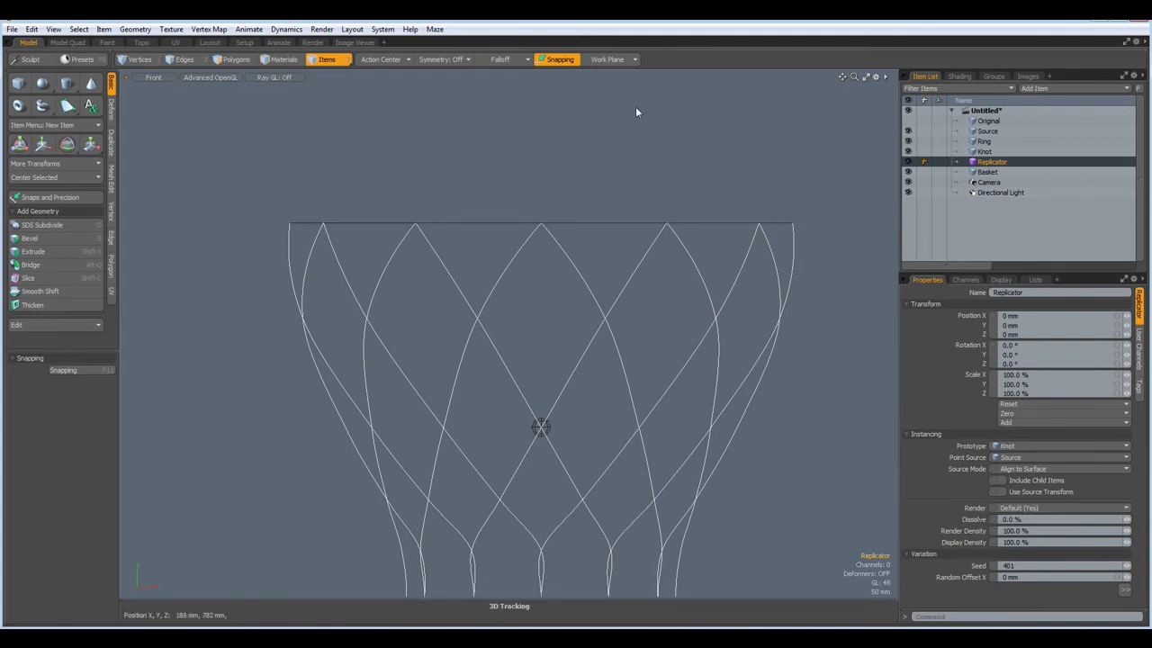
key("o")
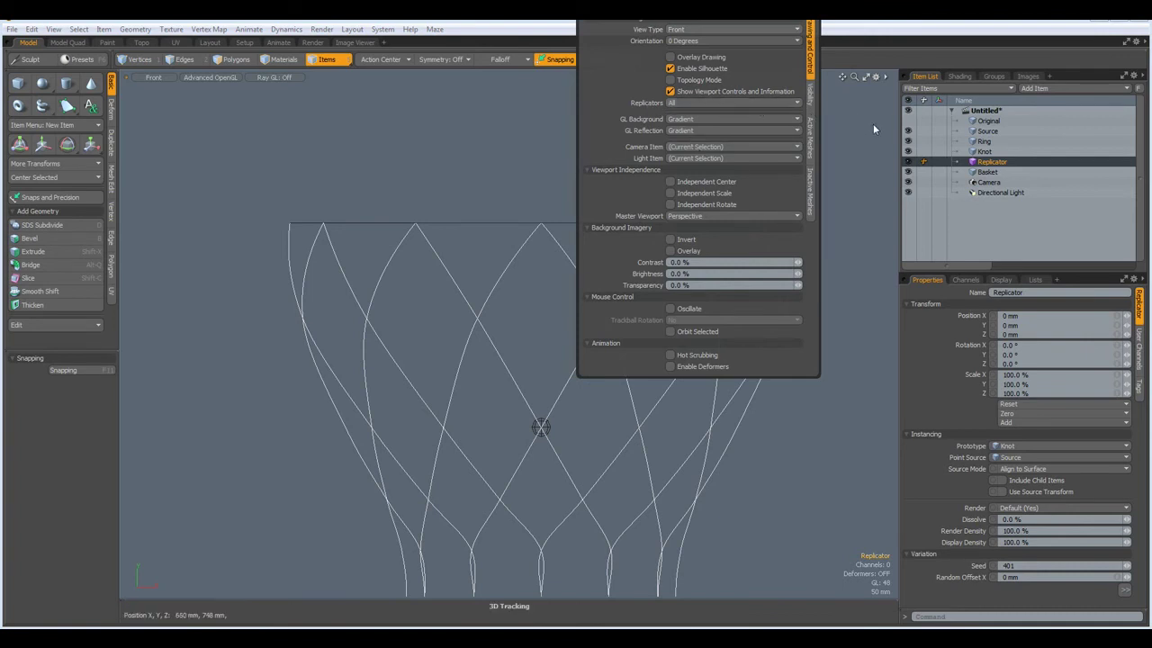
key("Escape")
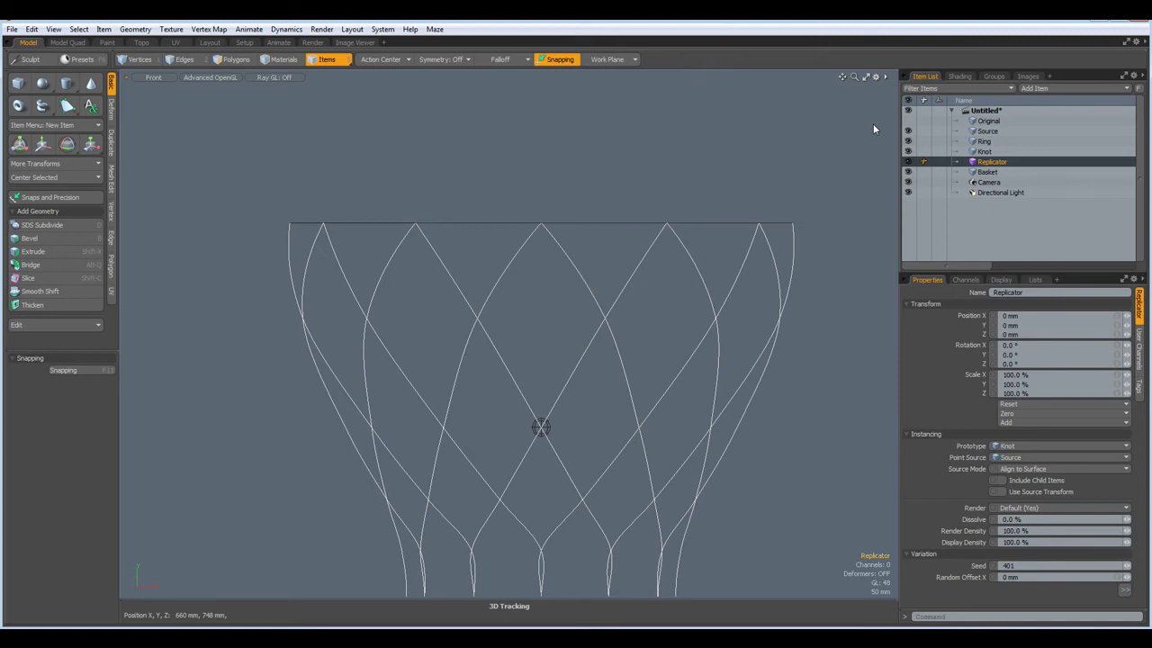
left_click(263, 77)
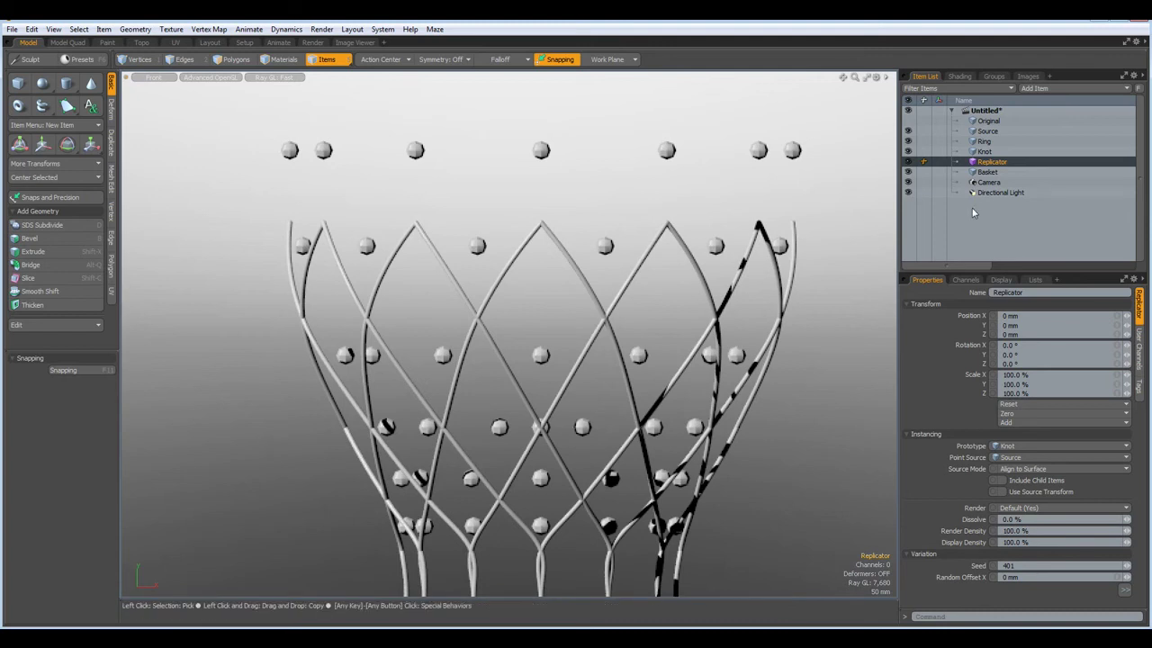
Center the Knot mesh's polygons on the origin so the replicas sit on the string crossings
left_click(984, 151)
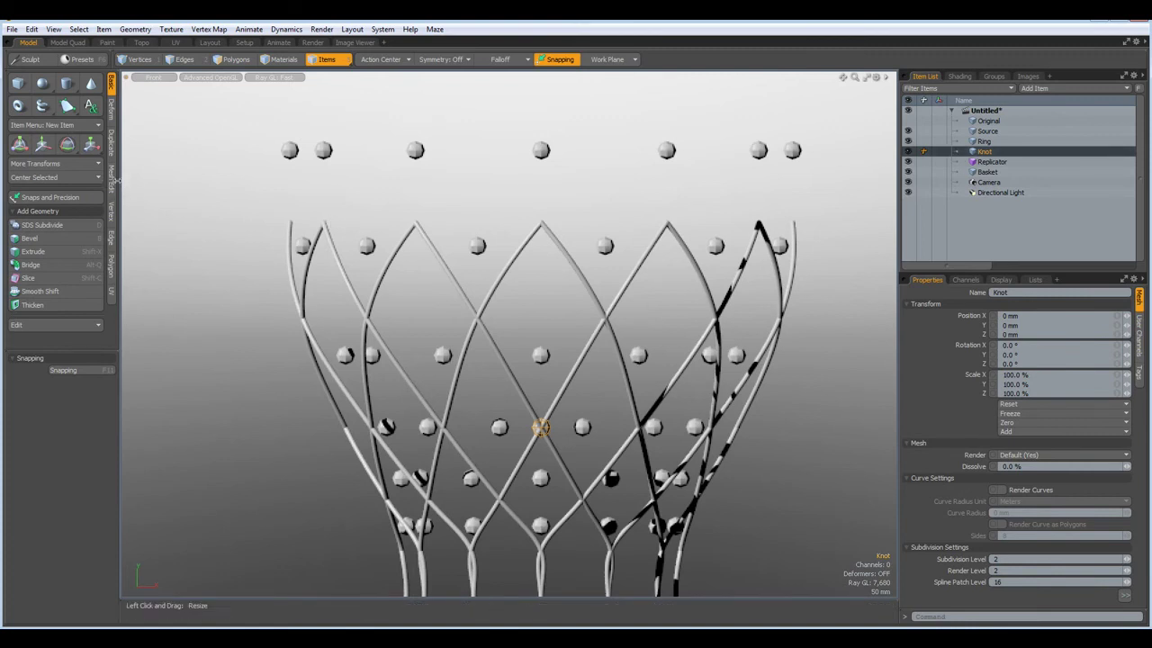
left_click(235, 60)
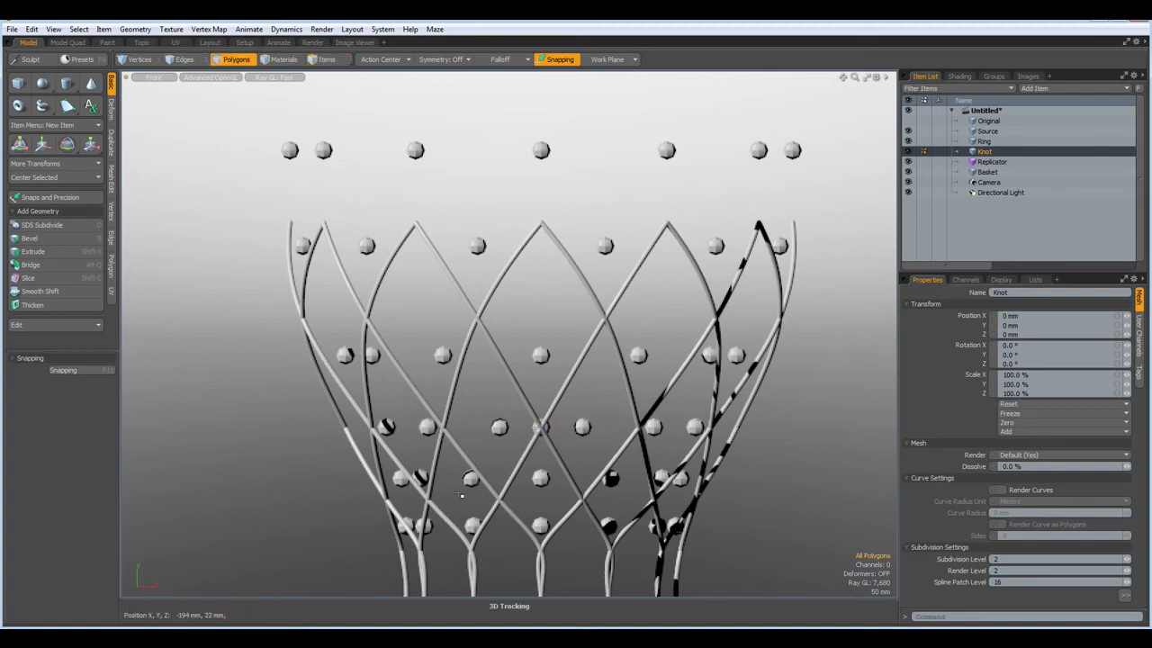
left_click(45, 178)
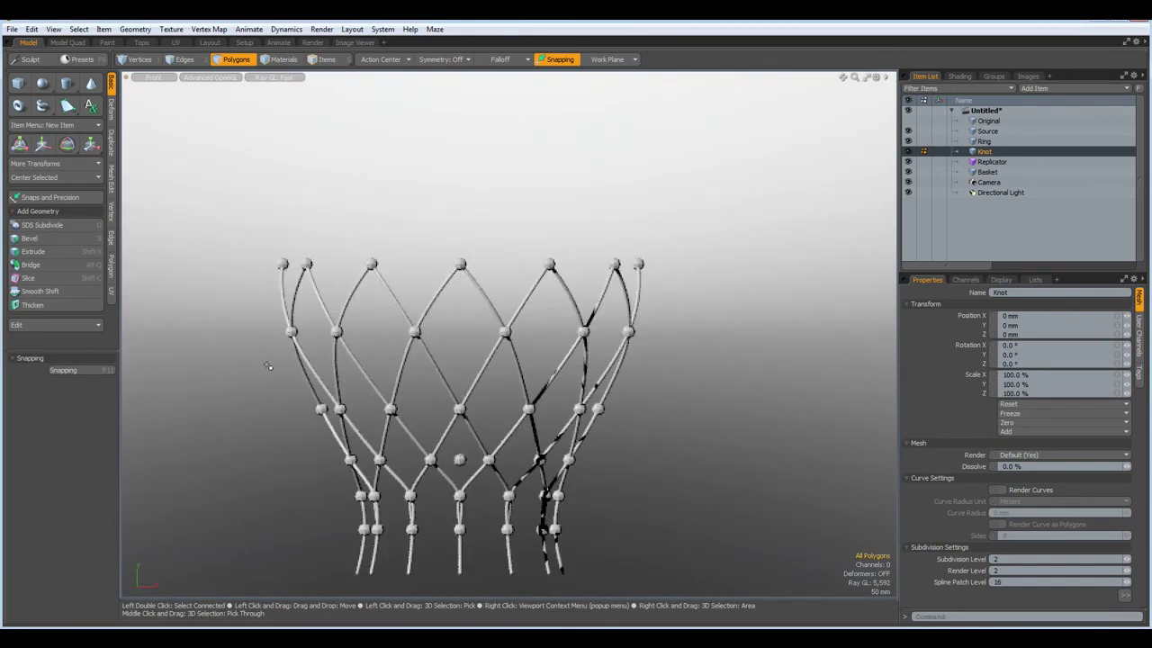
Enable curve rendering on the Ring mesh with a curve radius of 30 mm
left_click(981, 141)
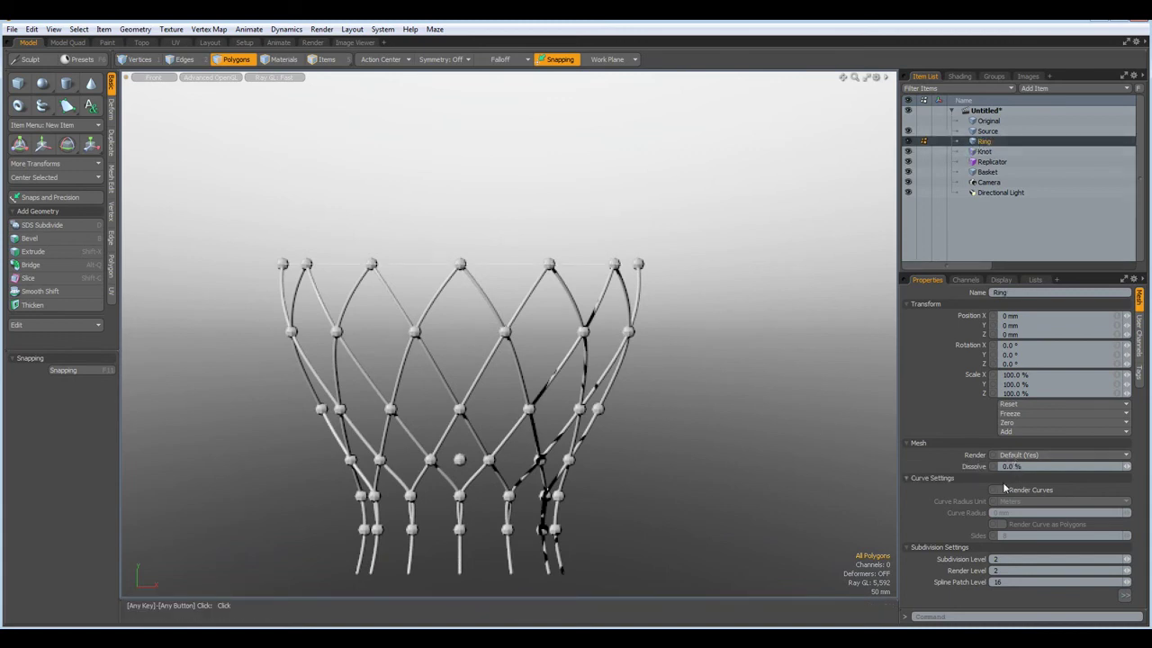
left_click(1002, 490)
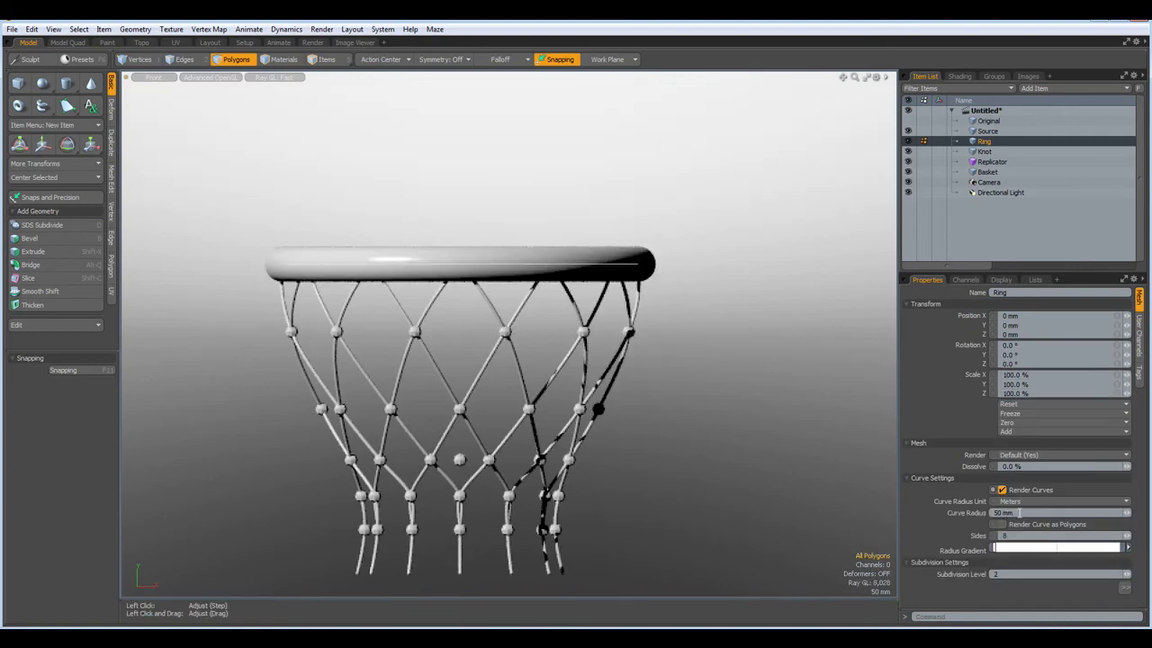
left_click(1018, 512)
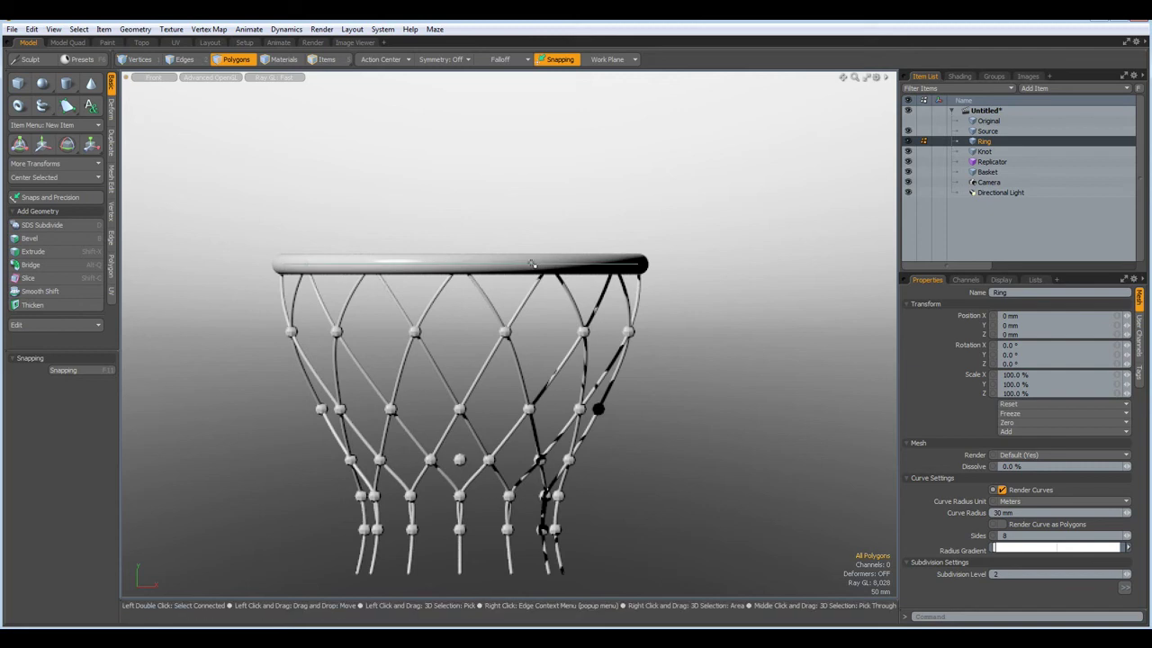
Raise the ring by 32 mm along Y and turn the viewport's RayGL off
key("w")
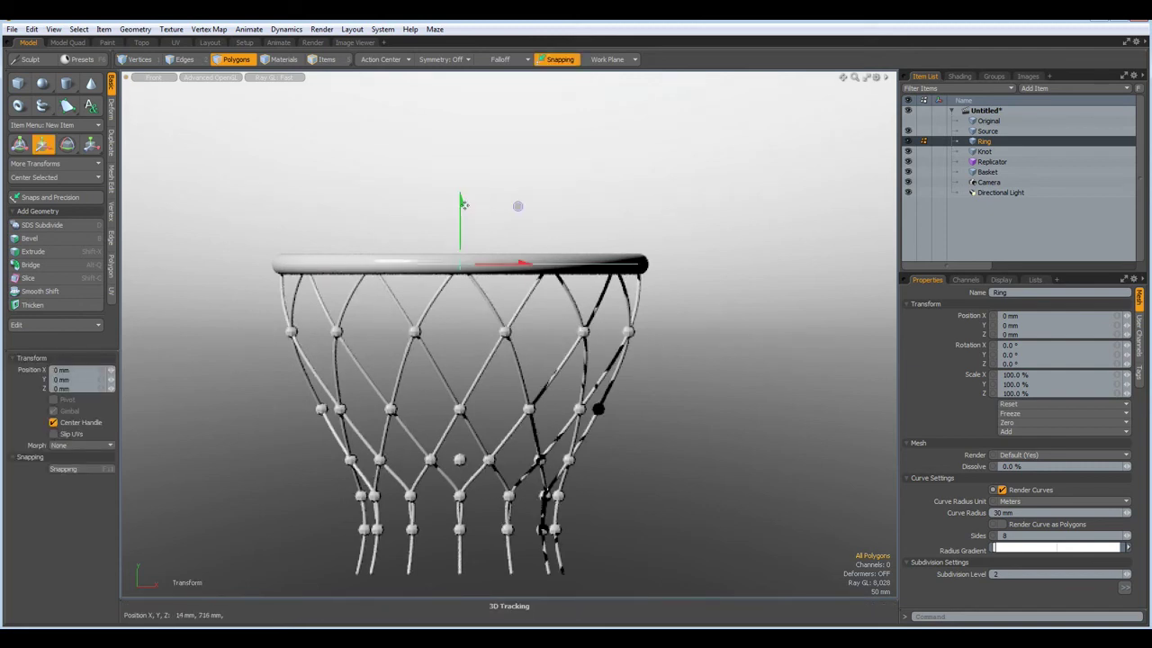
left_click_drag(463, 210, 518, 195)
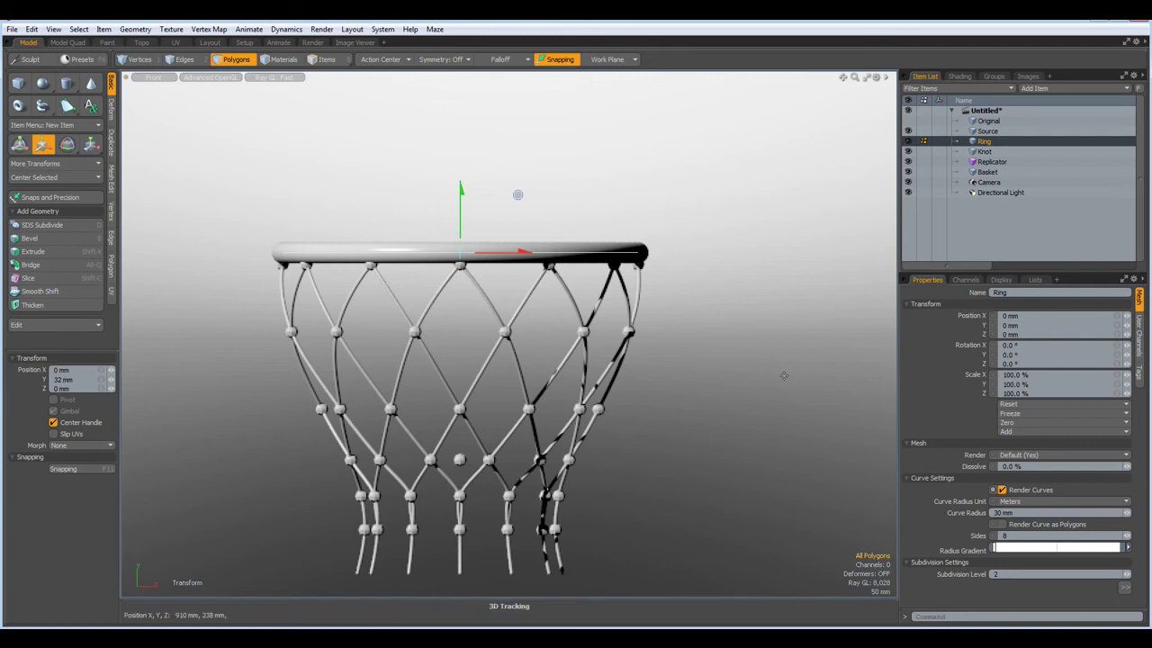
left_click(271, 80)
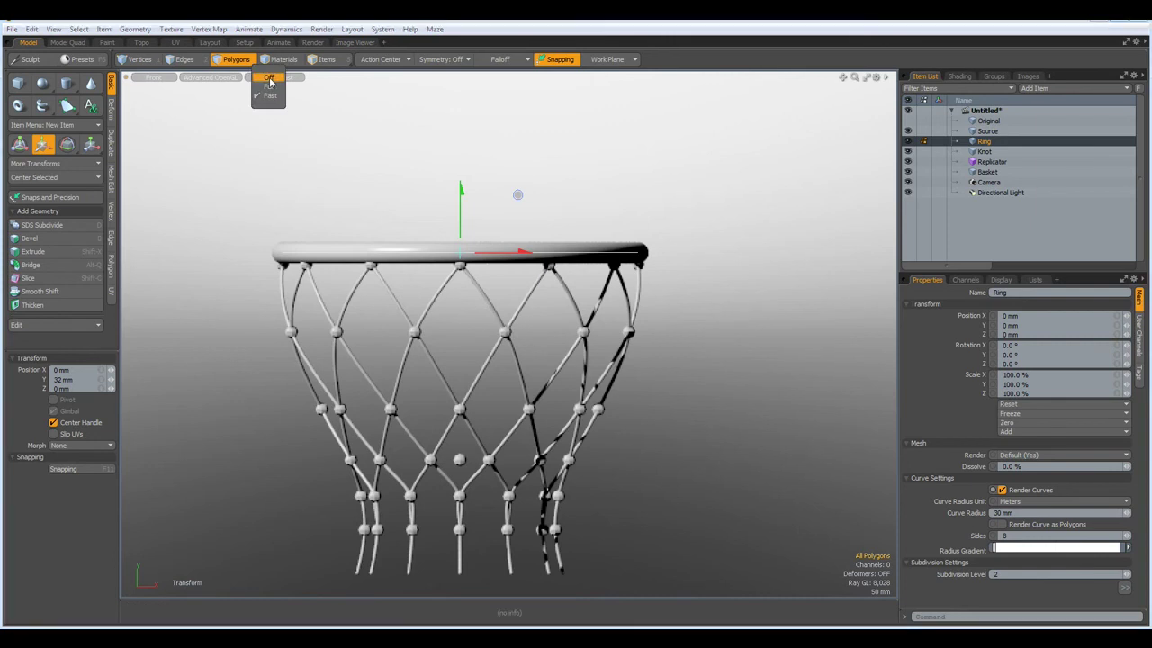
left_click(269, 78)
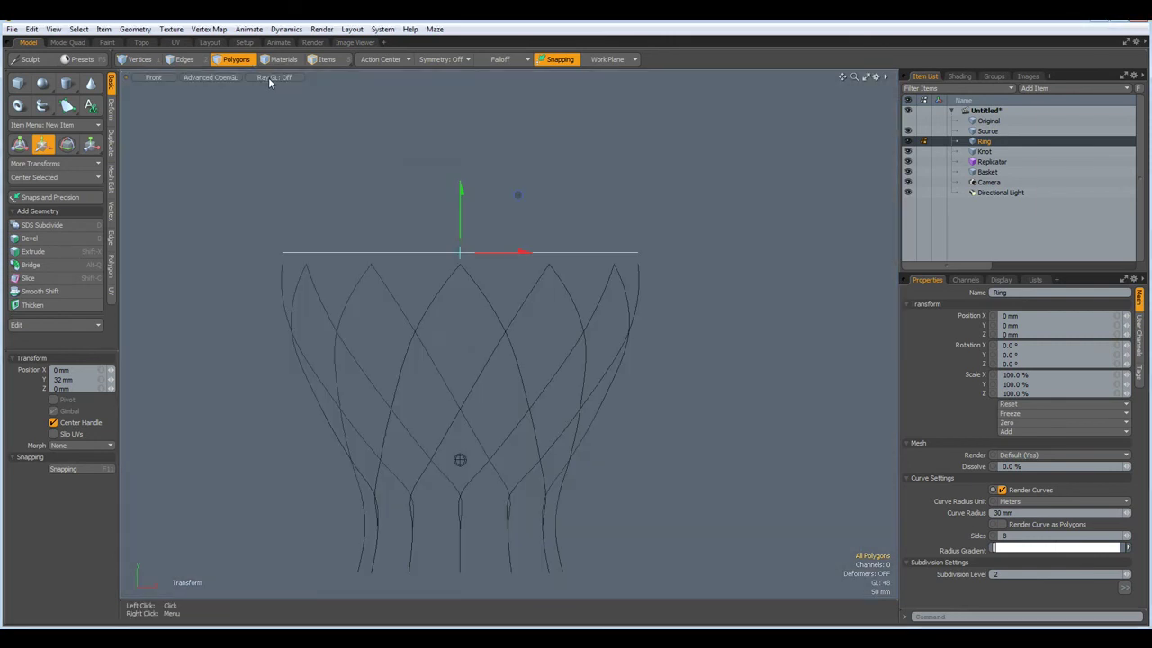
Assign a new material named Ring to the Ring mesh's polygons
type("m")
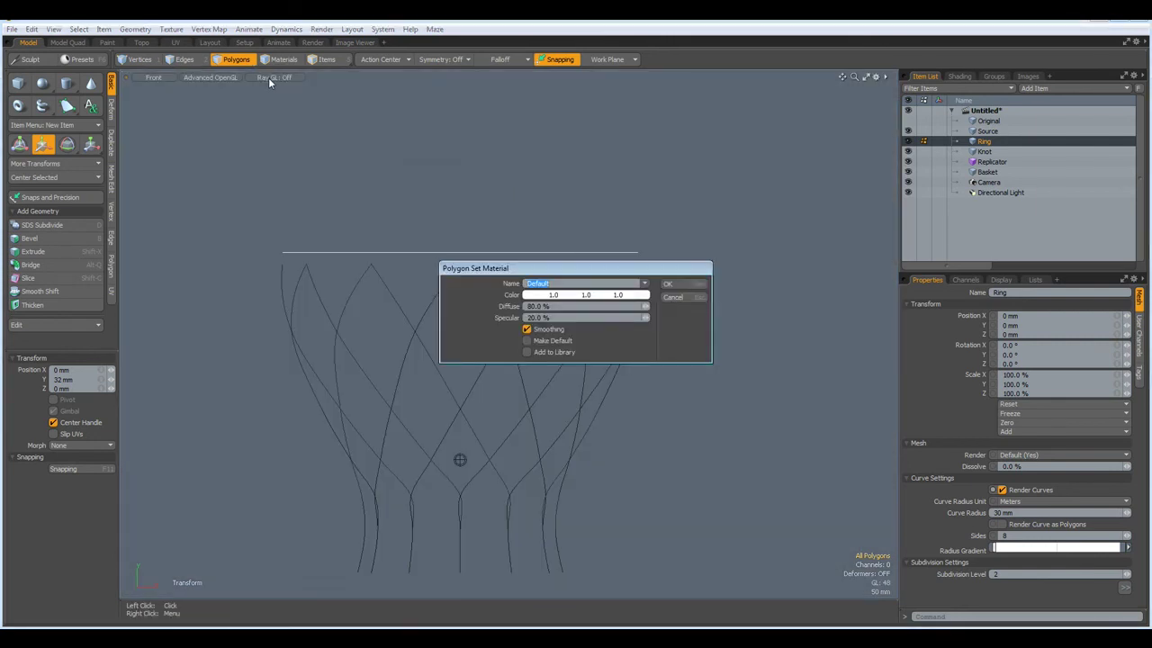
type("Ring")
key("Return")
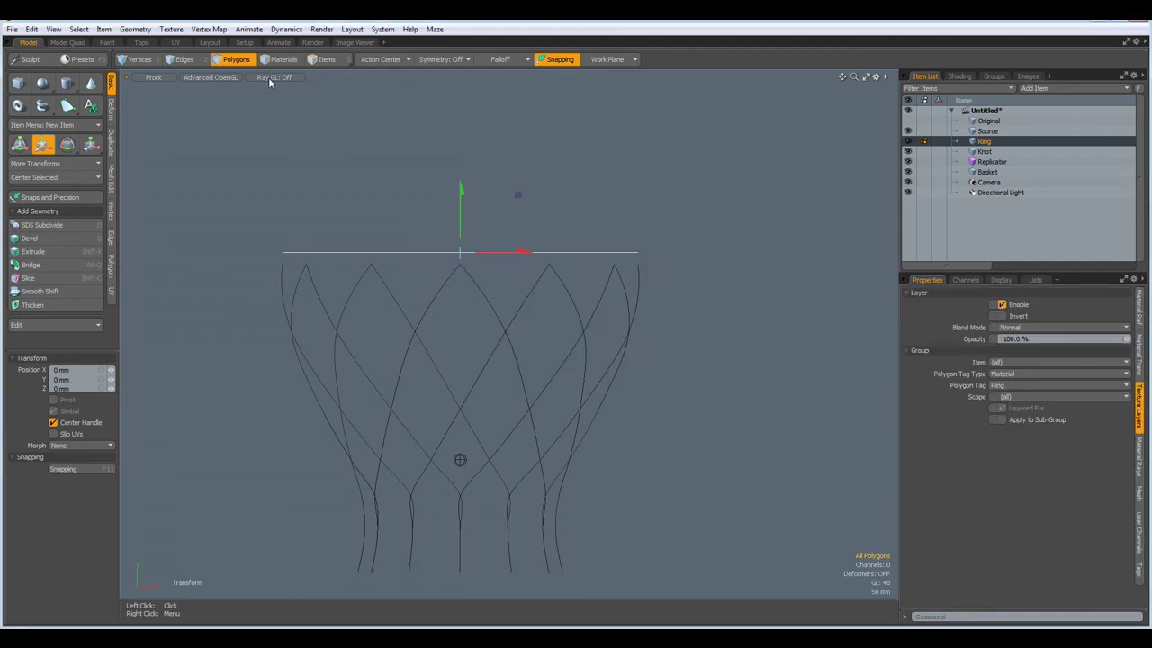
Assign a new material named Strings to the Basket mesh and the same material to the Knot mesh
left_click(974, 173)
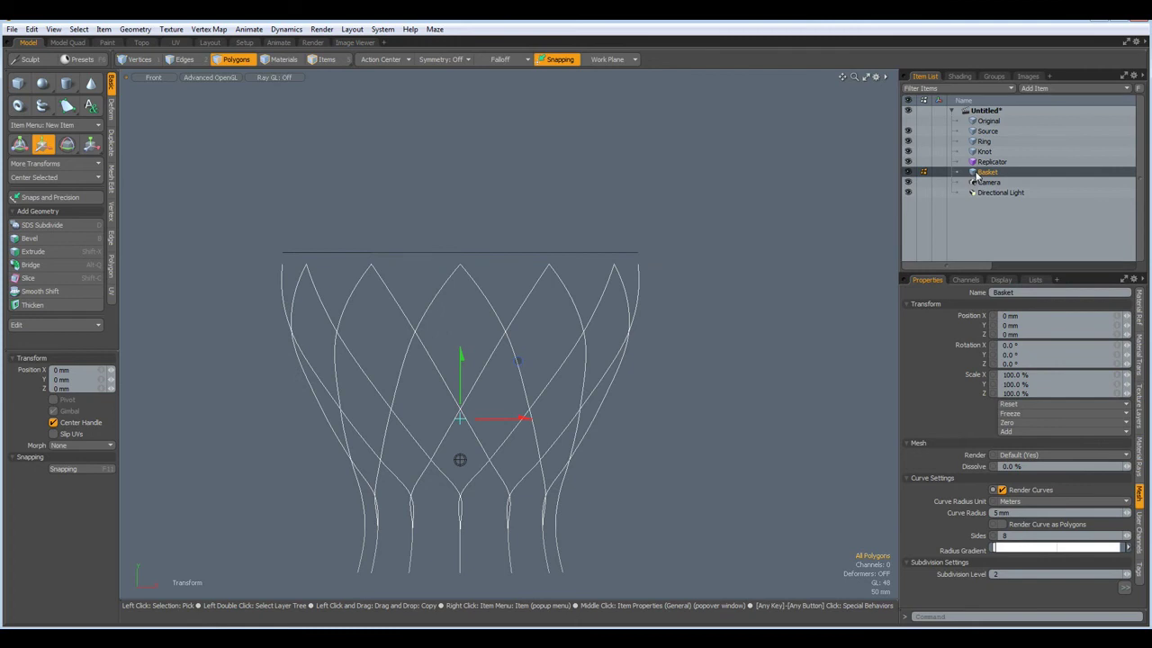
key("m")
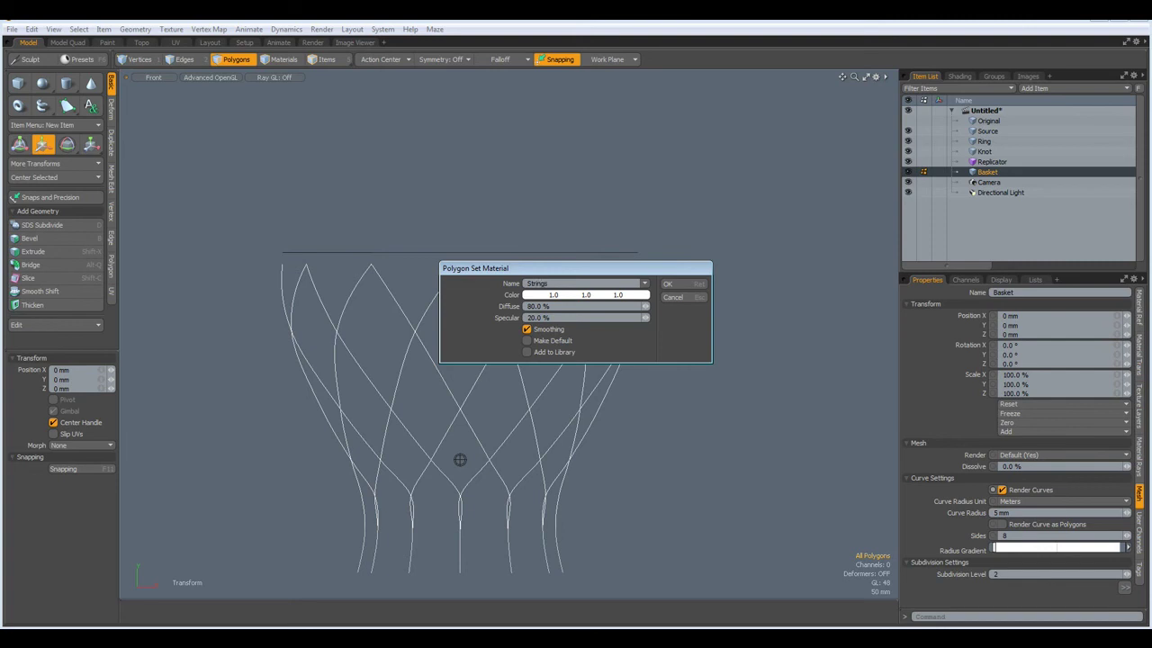
key("Return")
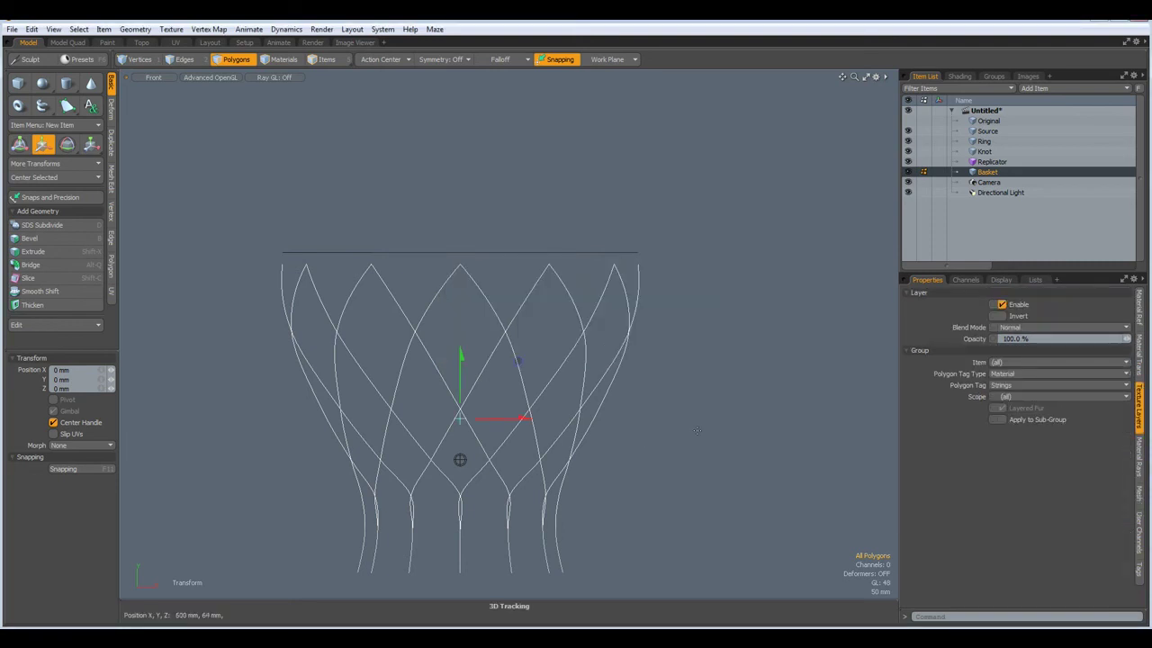
left_click(973, 153)
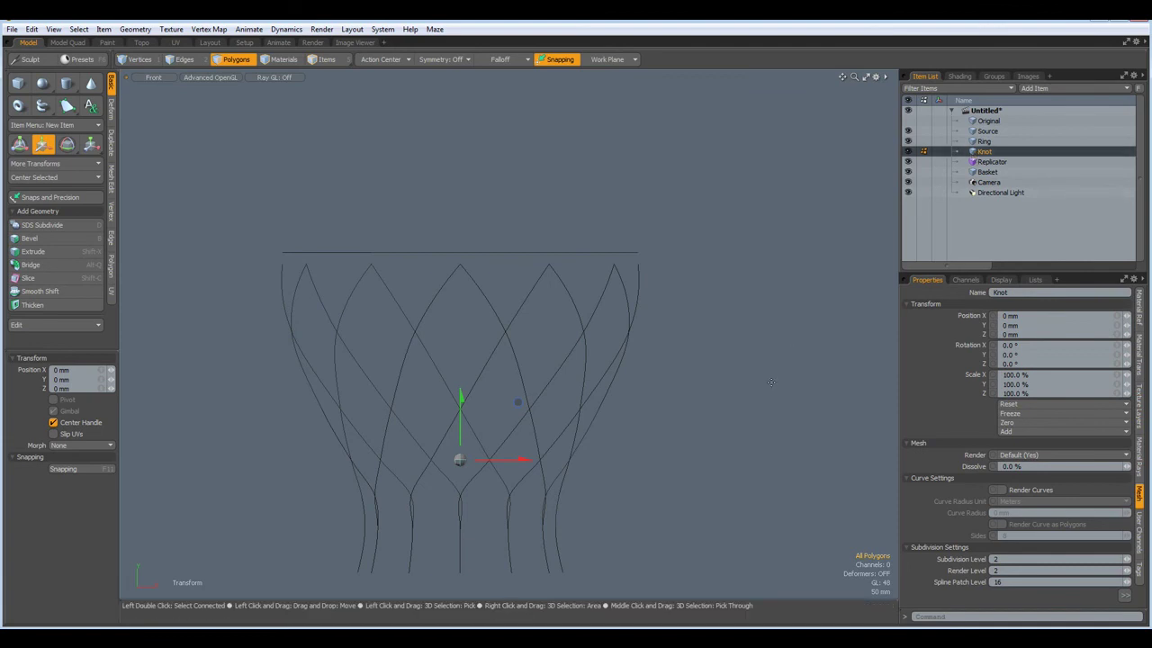
key("m")
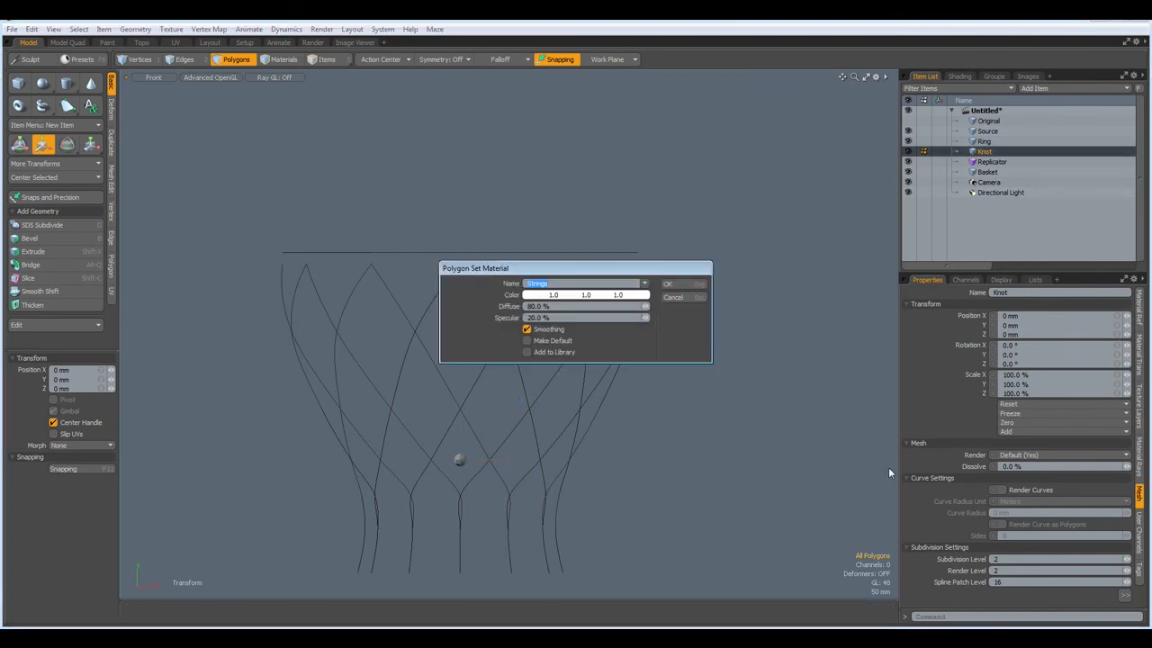
left_click(676, 284)
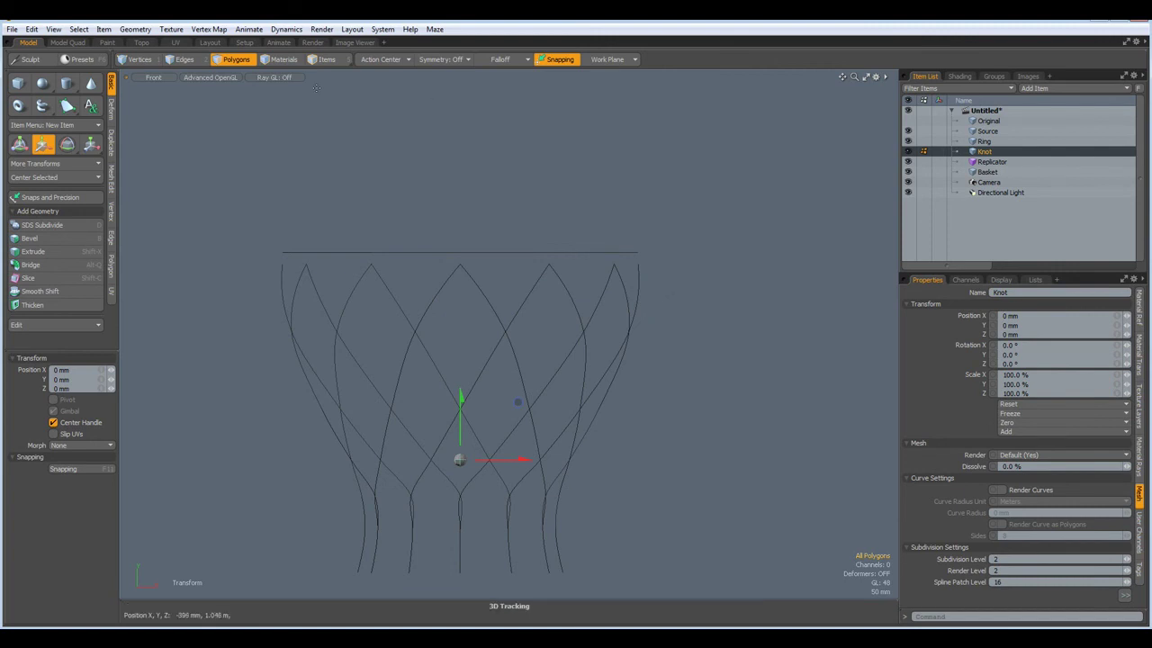
Switch to the Render layout and frame the render preview closely on the net, looking down into the ring
left_click(313, 42)
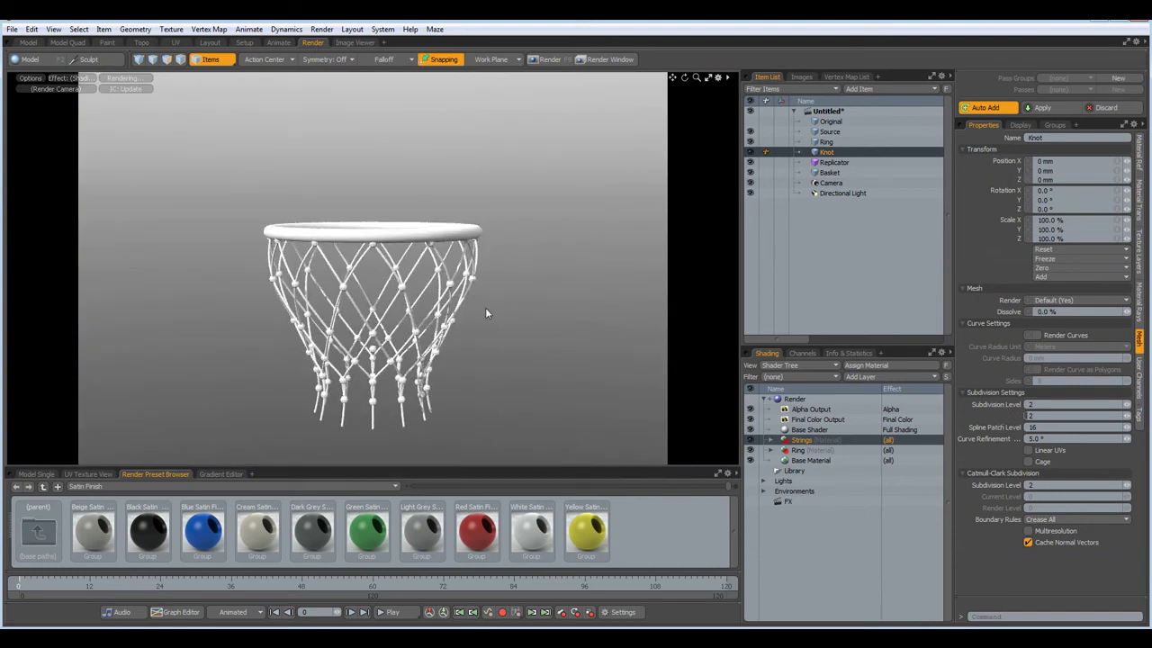
scroll(531, 341, "up", 5)
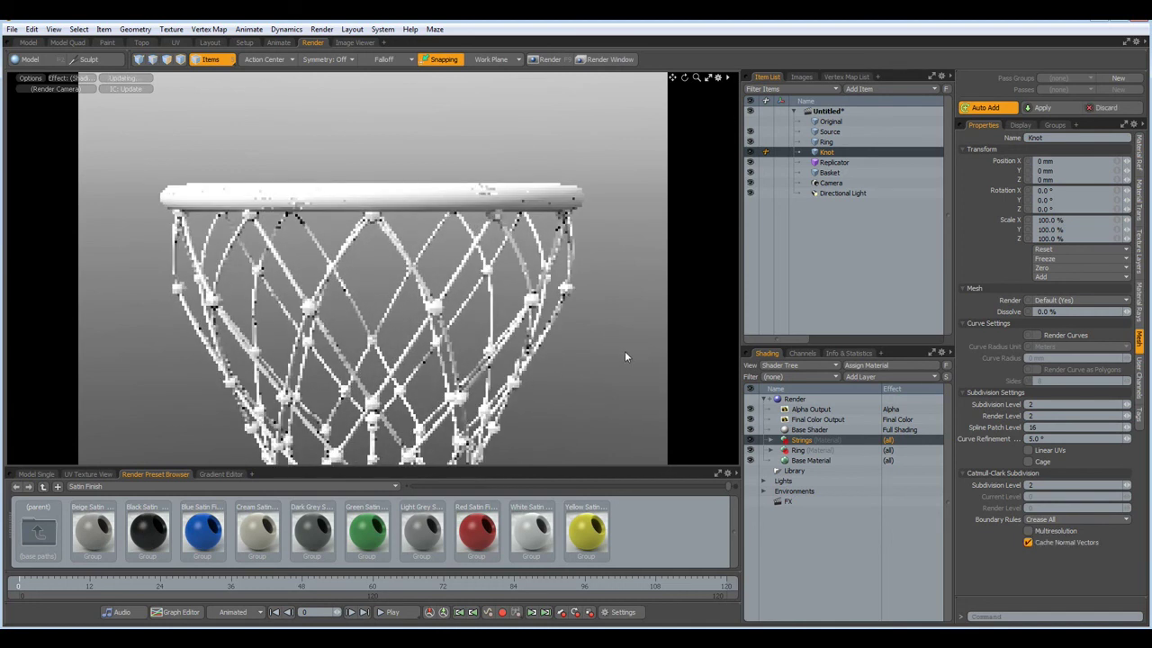
middle_click_drag(624, 356, 483, 329)
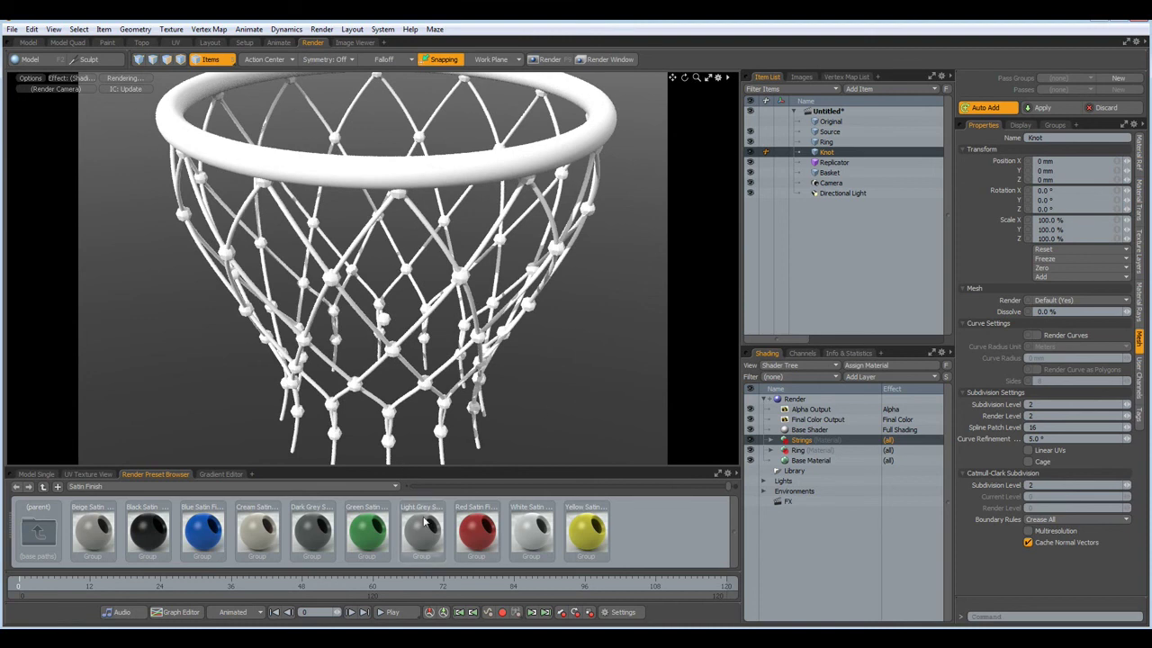
Apply the red satin finish preset to the Strings material and the black satin finish preset to the Ring material
right_click_drag(473, 537, 797, 446)
left_click(752, 433)
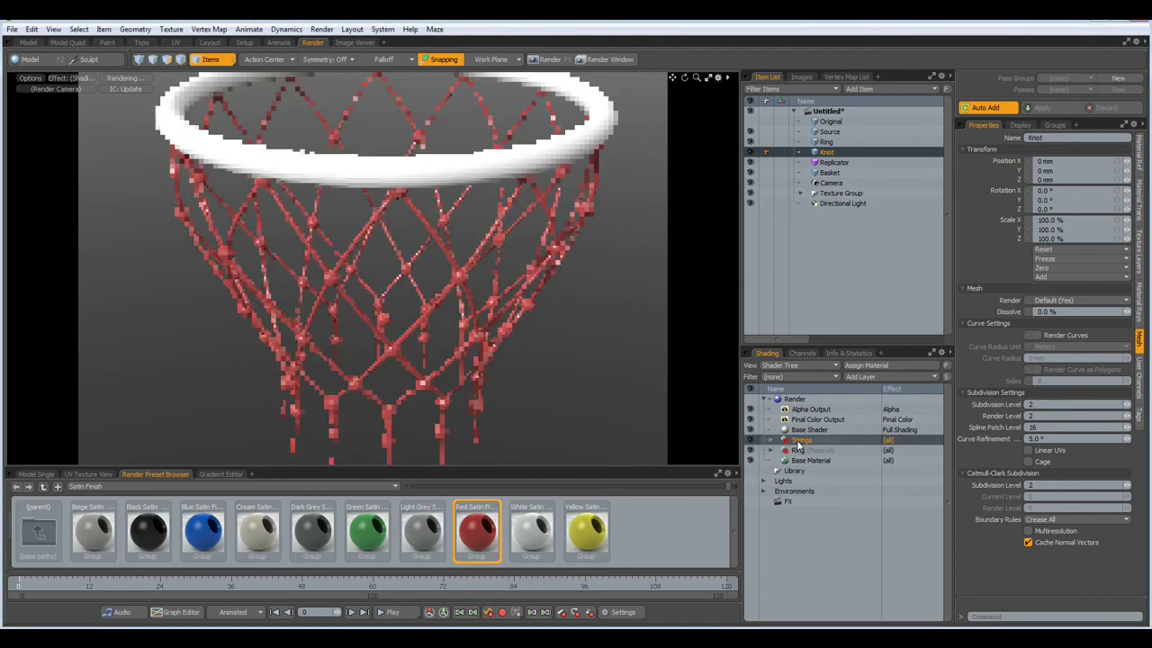
right_click_drag(149, 533, 800, 457)
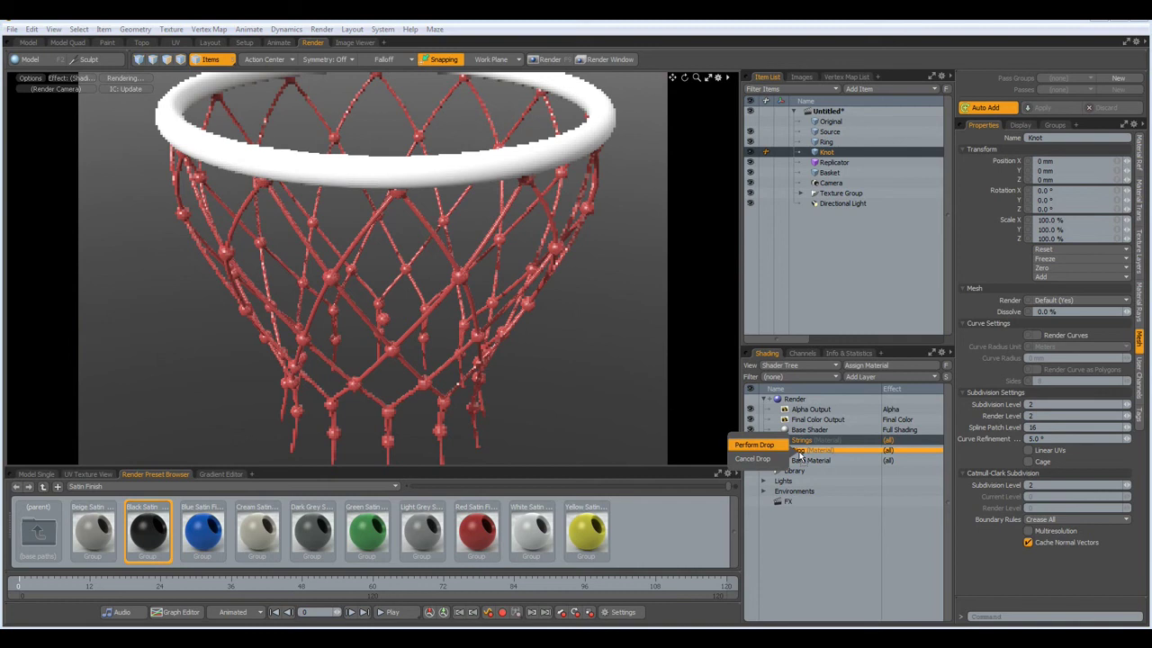
left_click(754, 444)
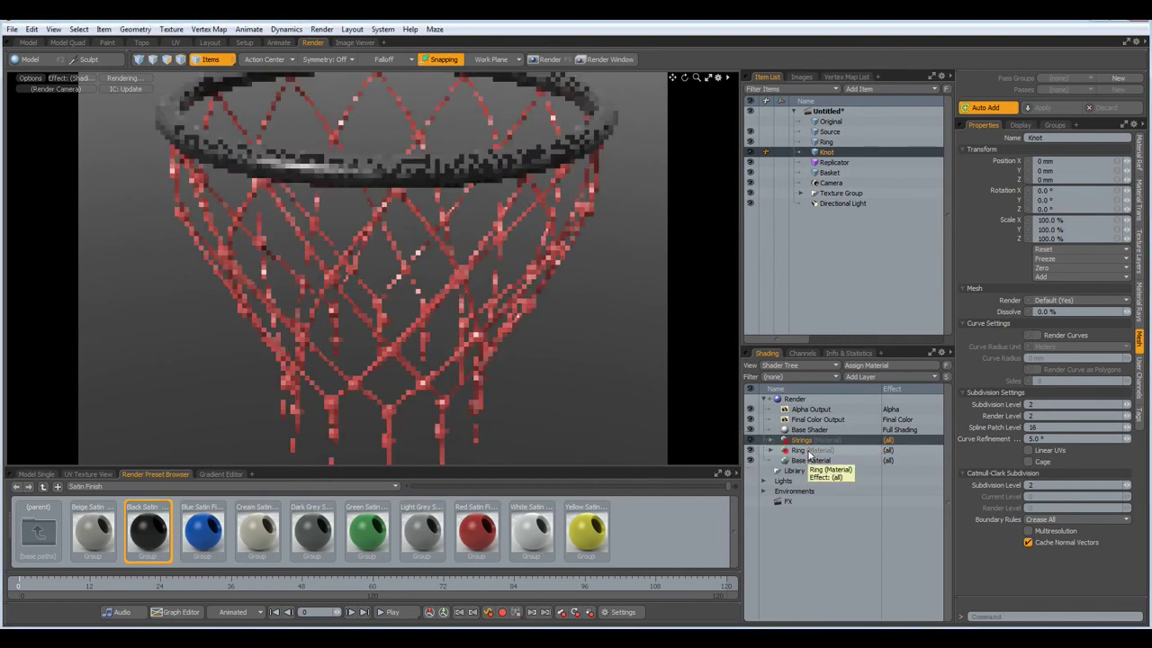
Load the Studio 01 environment preset from the Layout workspace, then return to the Render layout and orbit the preview around the net
left_click(209, 43)
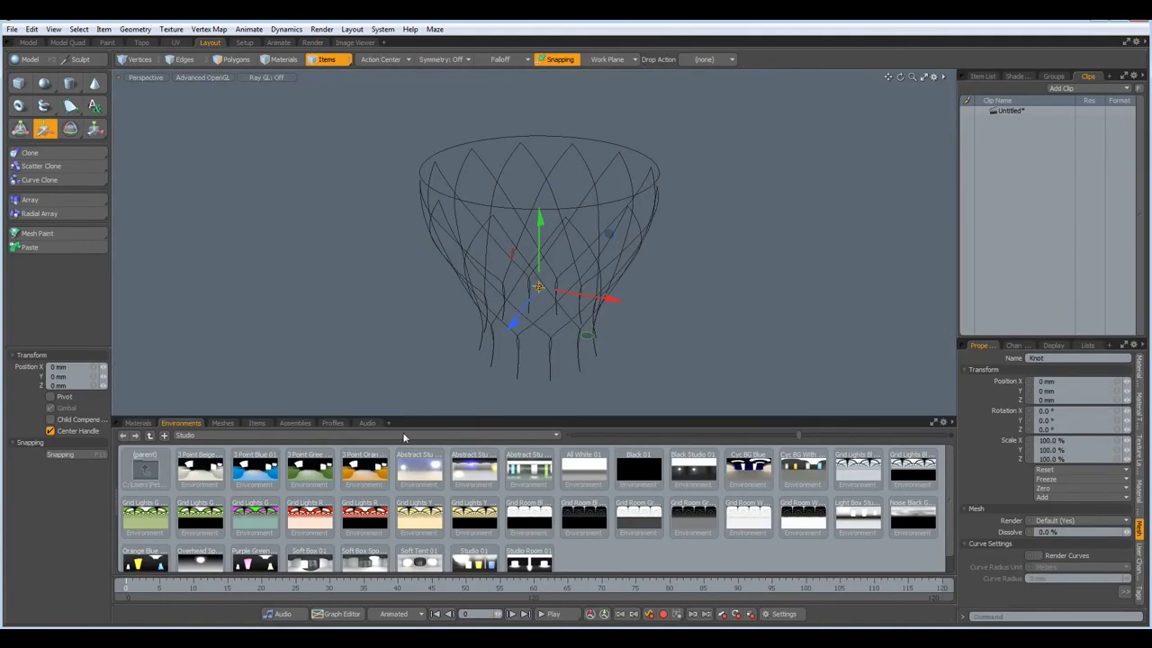
double_click(477, 562)
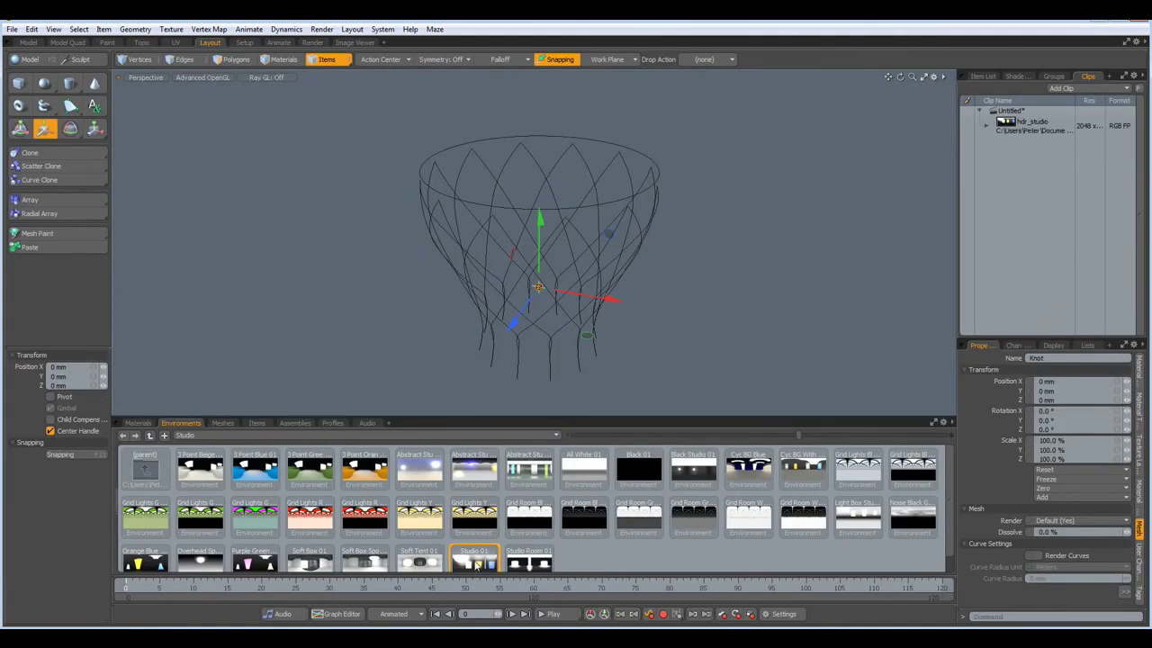
left_click(323, 44)
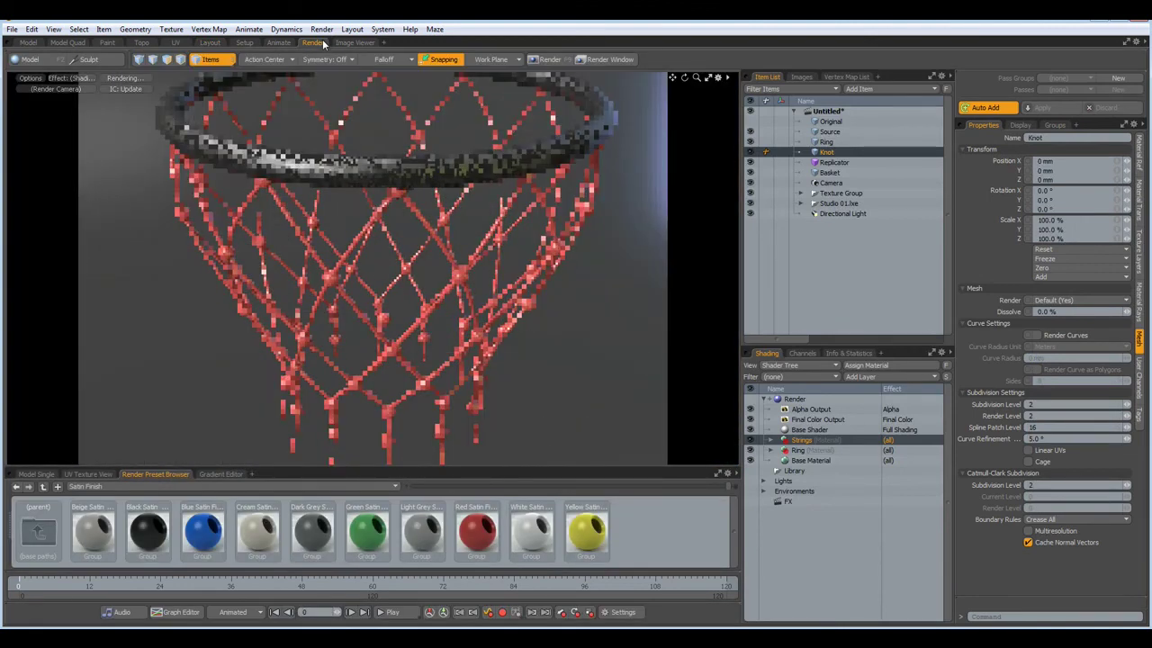
left_click_drag(495, 261, 512, 258, "alt")
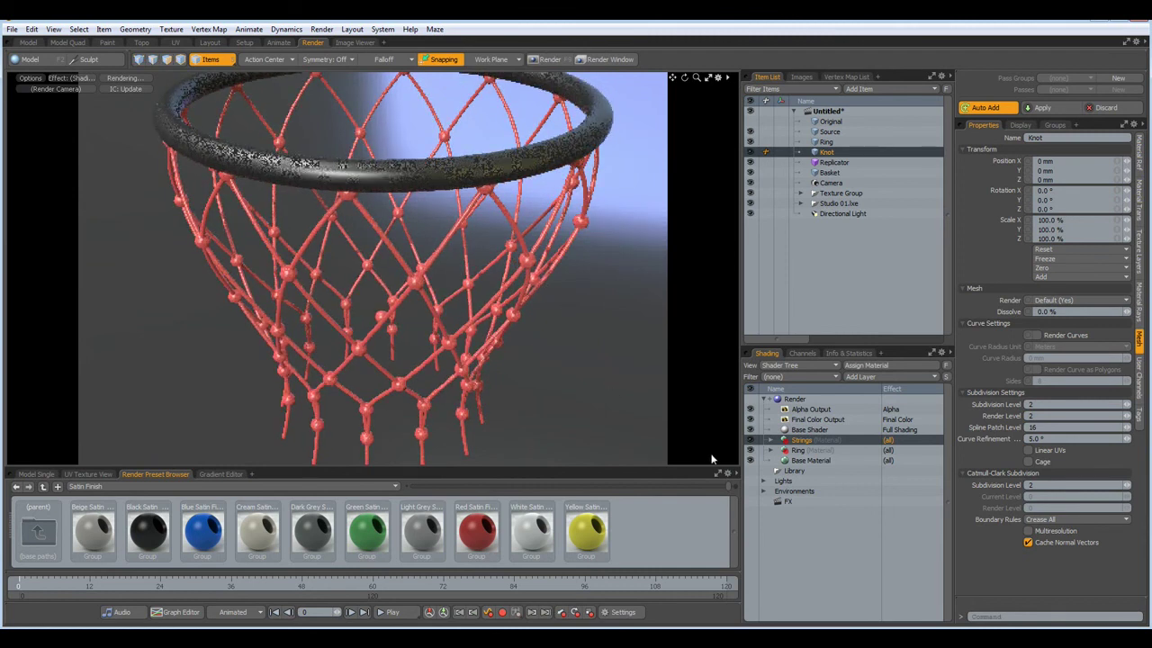
Set the render frame to 1332 pixels wide by 888 pixels high and render the image
left_click(798, 400)
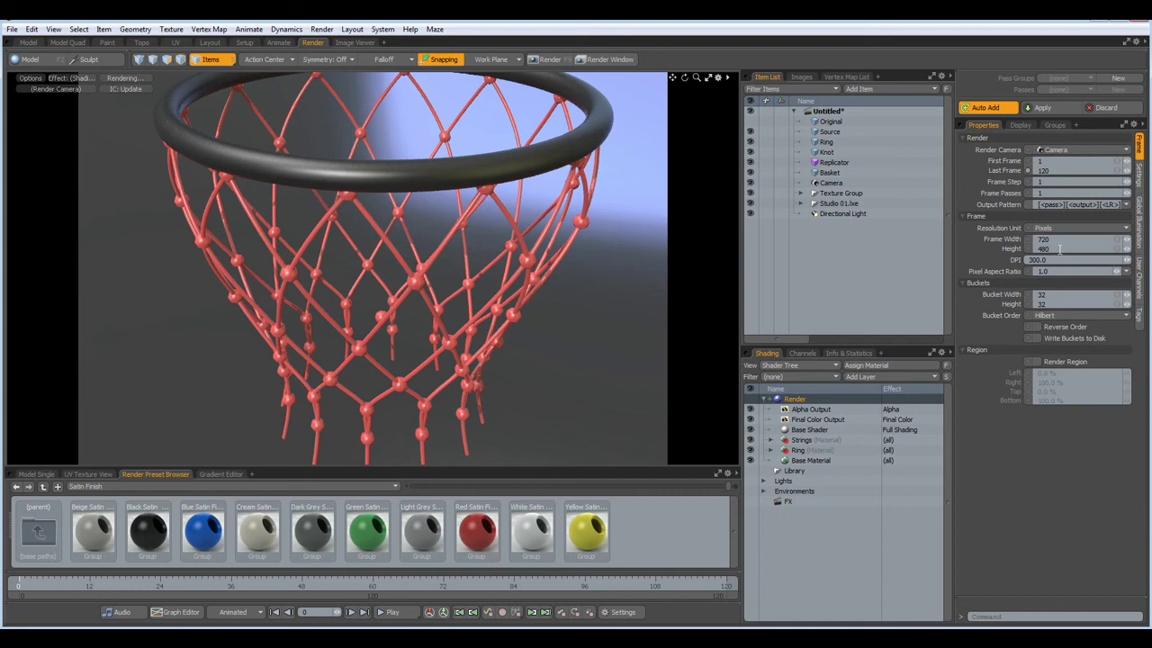
left_click(1060, 249)
type("888")
key("Return")
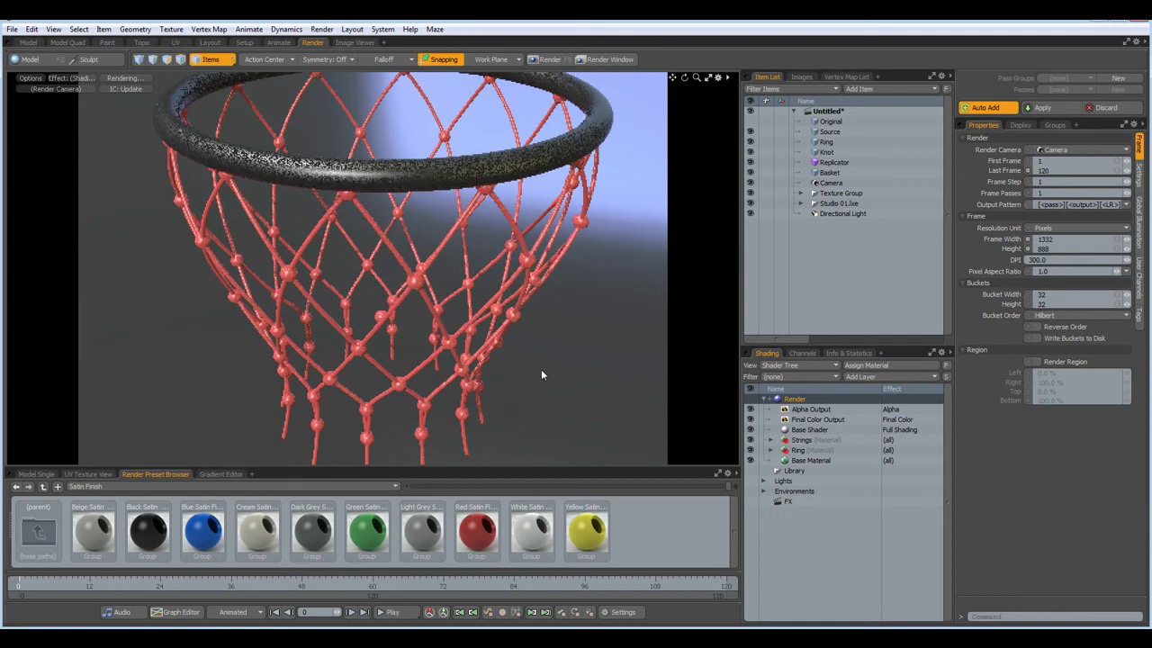
key("F9")
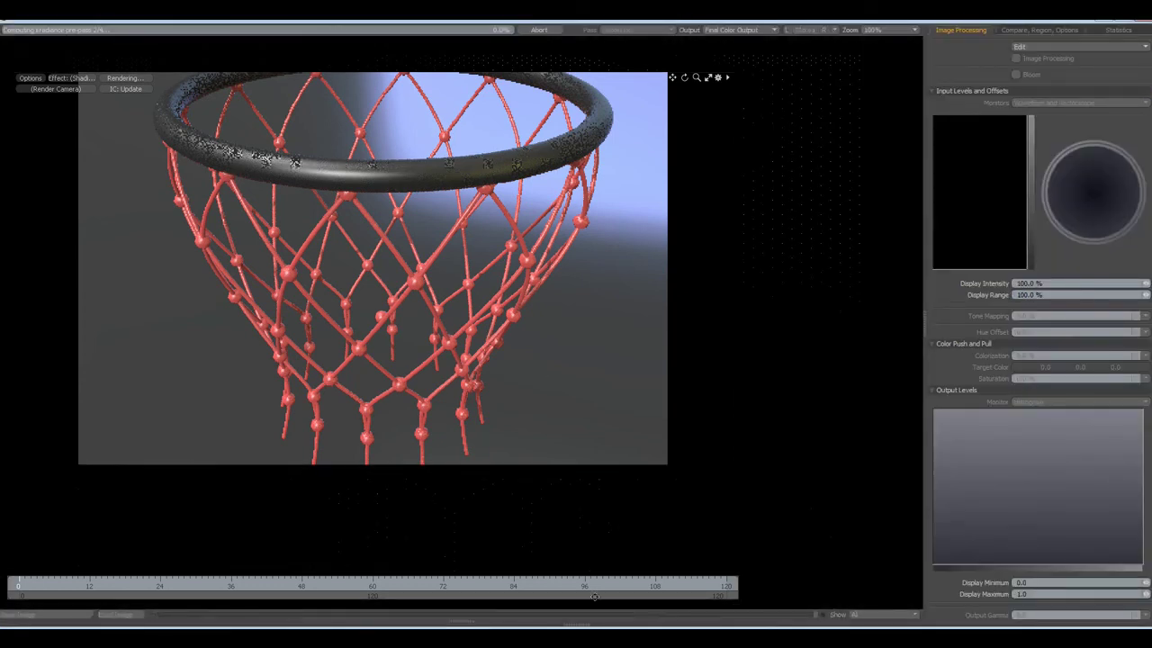